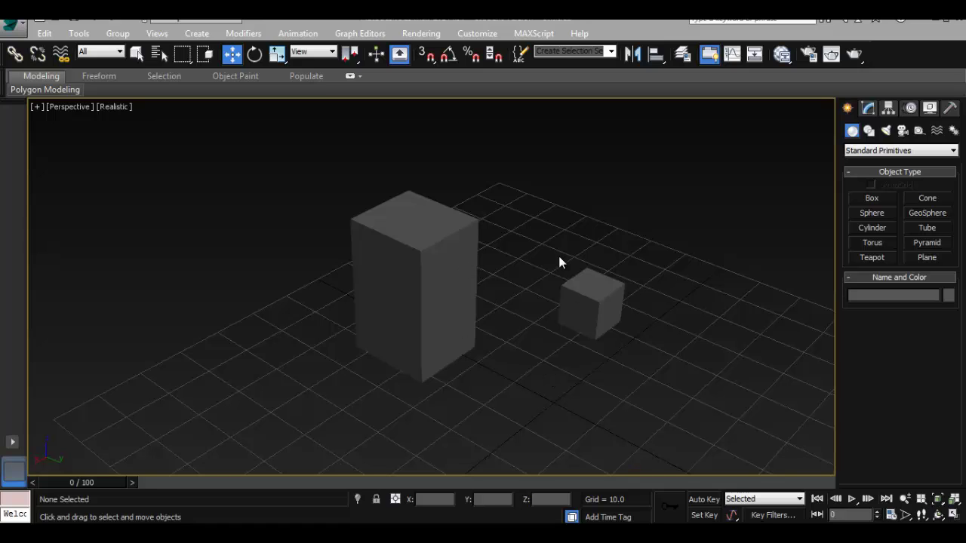
# - Delete the smaller box beside the tall box
pyautogui.click(587, 293)
pyautogui.press('Delete')
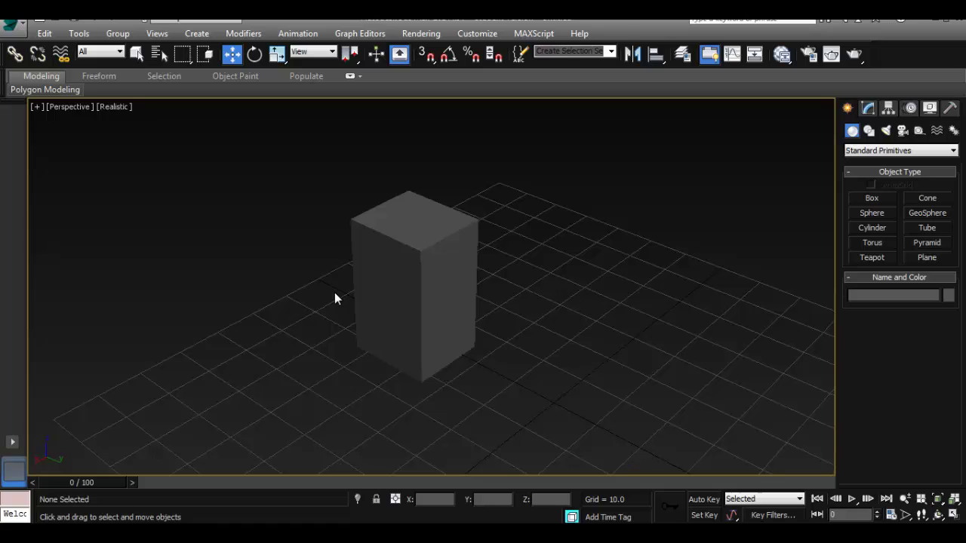
# - Select the remaining tall box and place it at the world origin by setting its X and Y positions to 0
pyautogui.click(474, 311)
pyautogui.moveTo(479, 385); pyautogui.dragTo(532, 409)
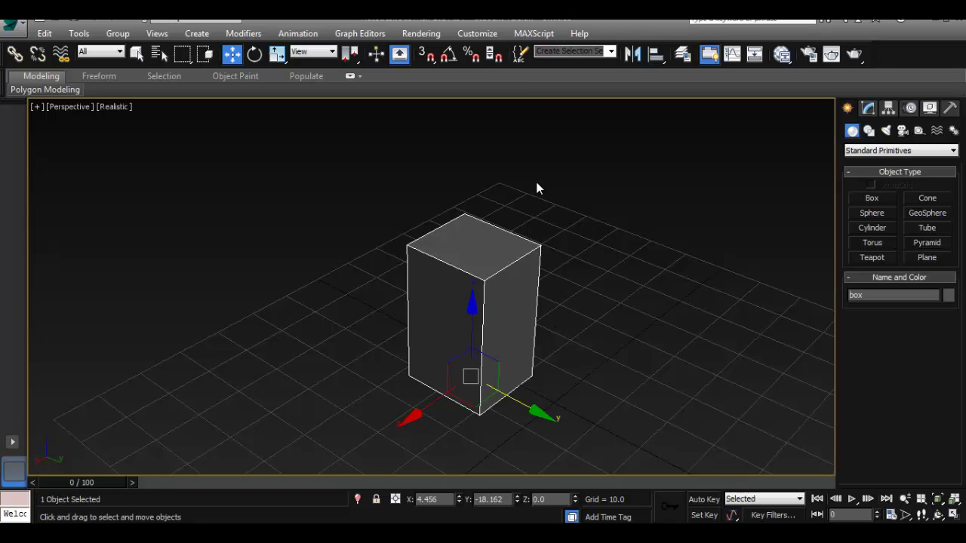
pyautogui.keyDown('alt'); pyautogui.moveTo(586, 290); pyautogui.dragTo(556, 310, button='middle'); pyautogui.keyUp('alt')
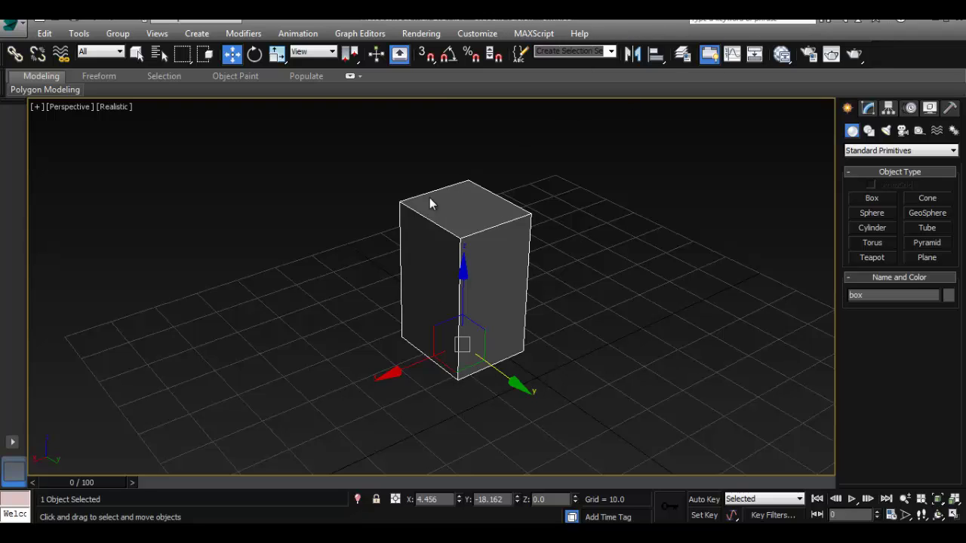
pyautogui.doubleClick(429, 499)
pyautogui.write('0')
pyautogui.press('Return')
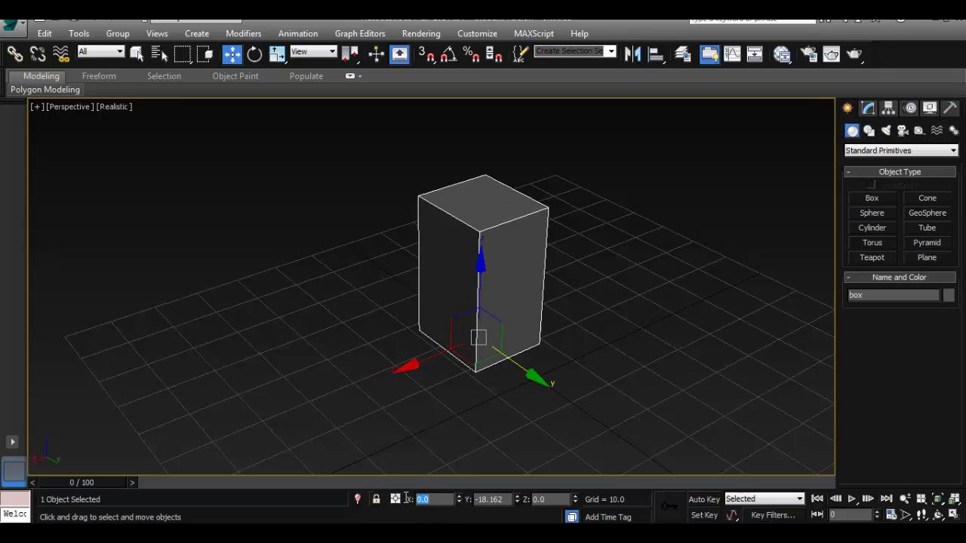
pyautogui.doubleClick(498, 499)
pyautogui.write('0')
pyautogui.press('Return')
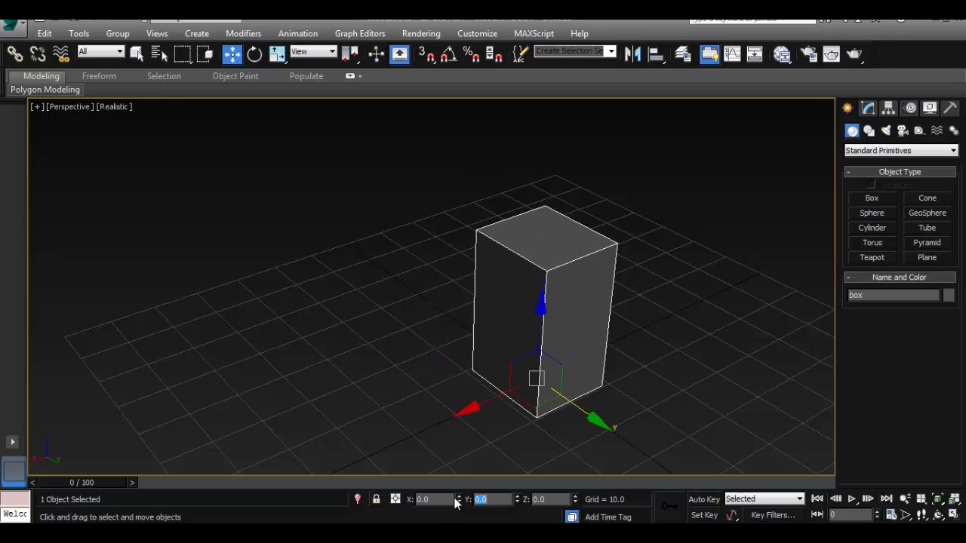
pyautogui.keyDown('alt'); pyautogui.moveTo(690, 436); pyautogui.dragTo(573, 431, button='middle'); pyautogui.keyUp('alt')
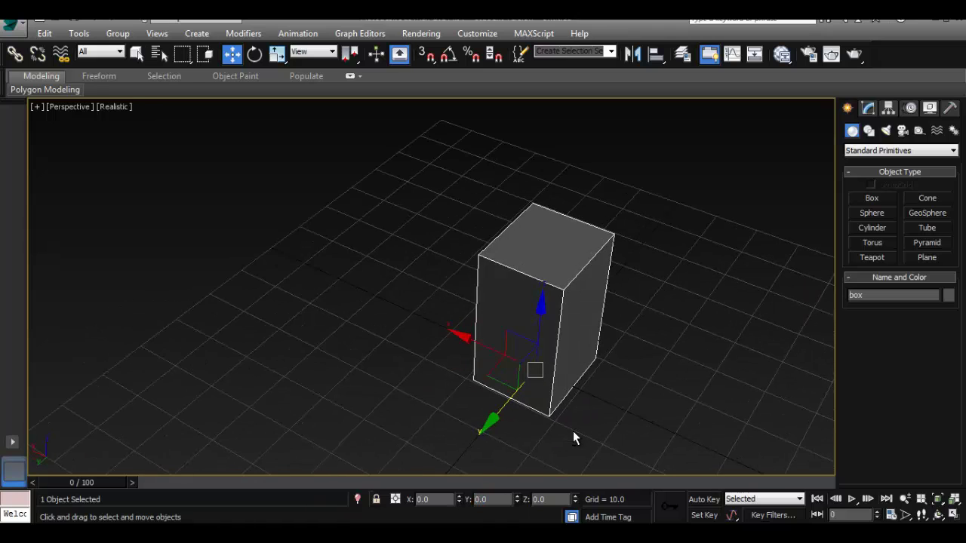
pyautogui.click(395, 499)
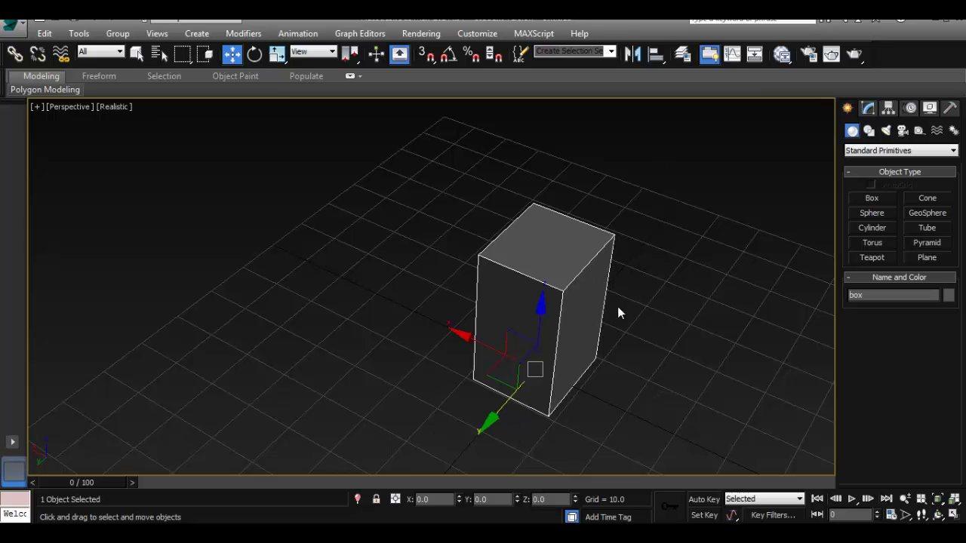
pyautogui.moveTo(652, 285); pyautogui.dragTo(547, 274, button='middle')
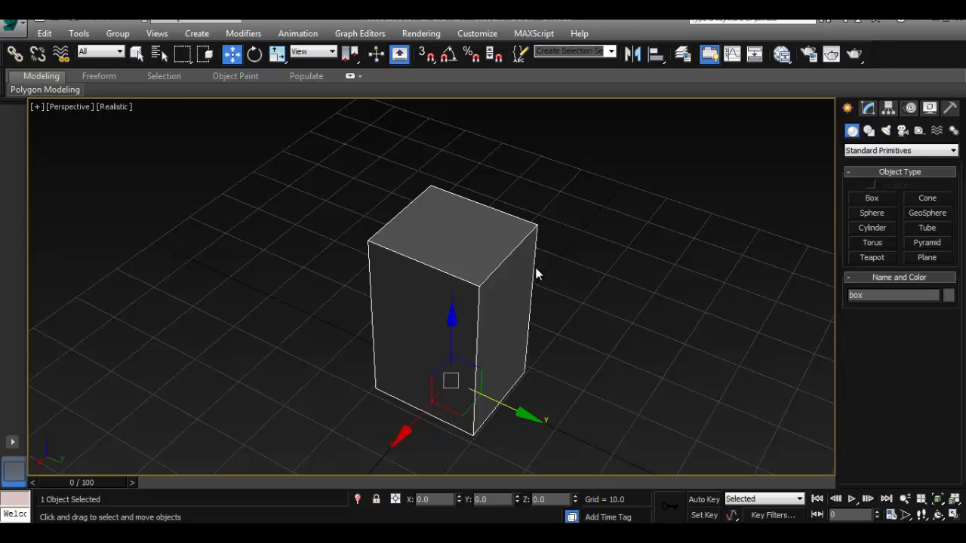
pyautogui.rightClick(471, 223)
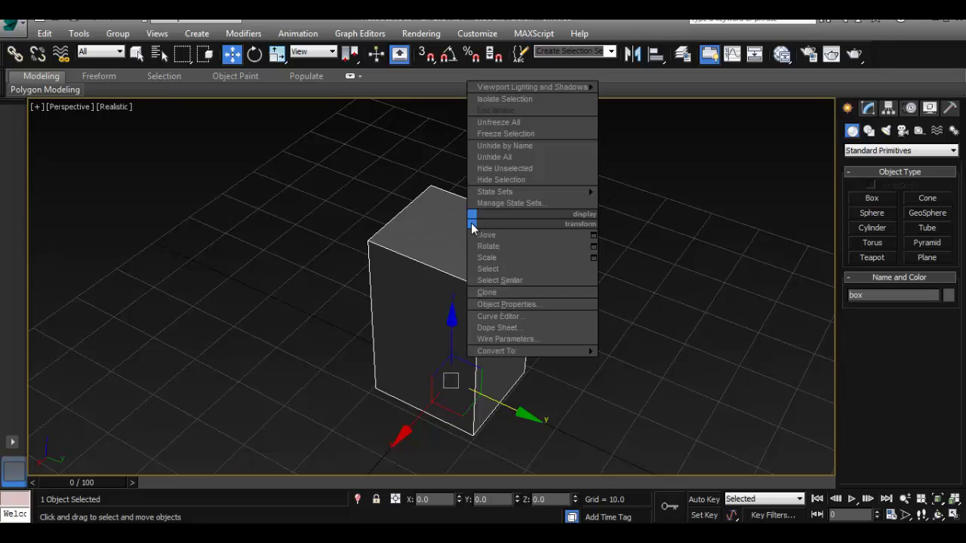
pyautogui.click(419, 230)
pyautogui.rightClick(429, 232)
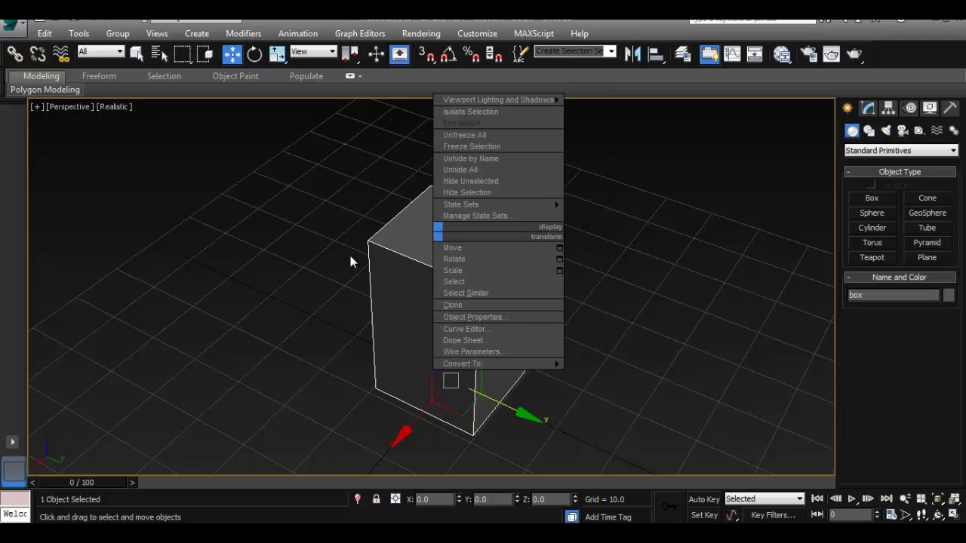
pyautogui.click(321, 268)
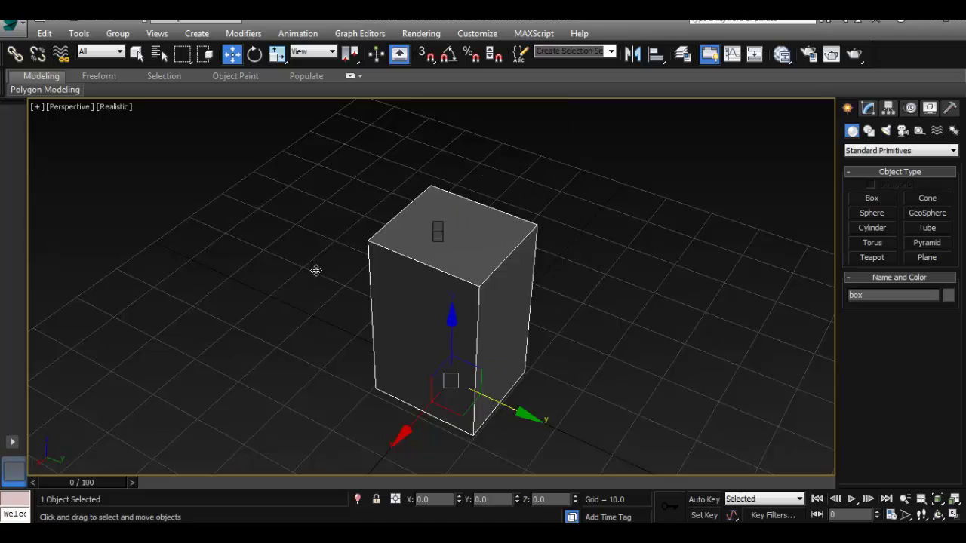
pyautogui.rightClick(452, 255)
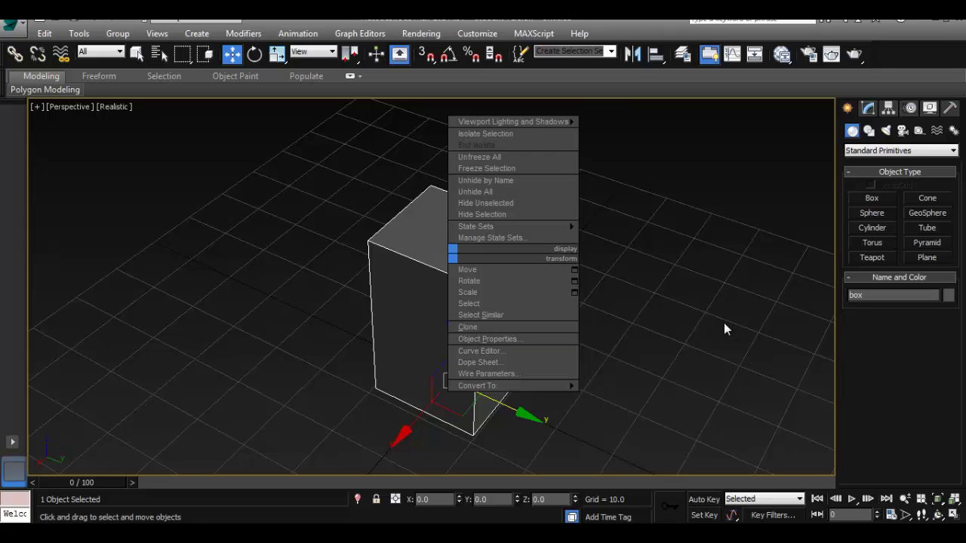
pyautogui.click(626, 287)
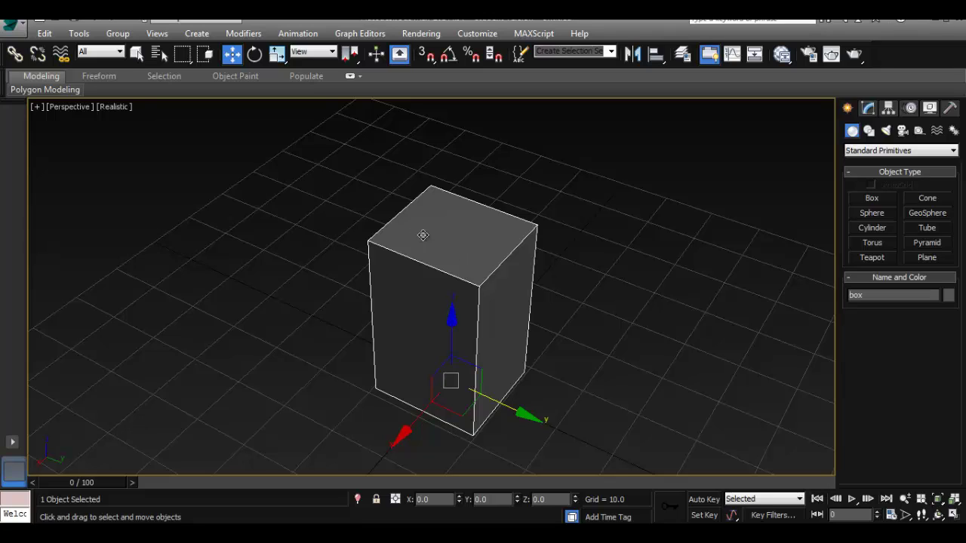
# - Display the tall box's modifiable parameters and enter "box" as its object name
pyautogui.click(869, 108)
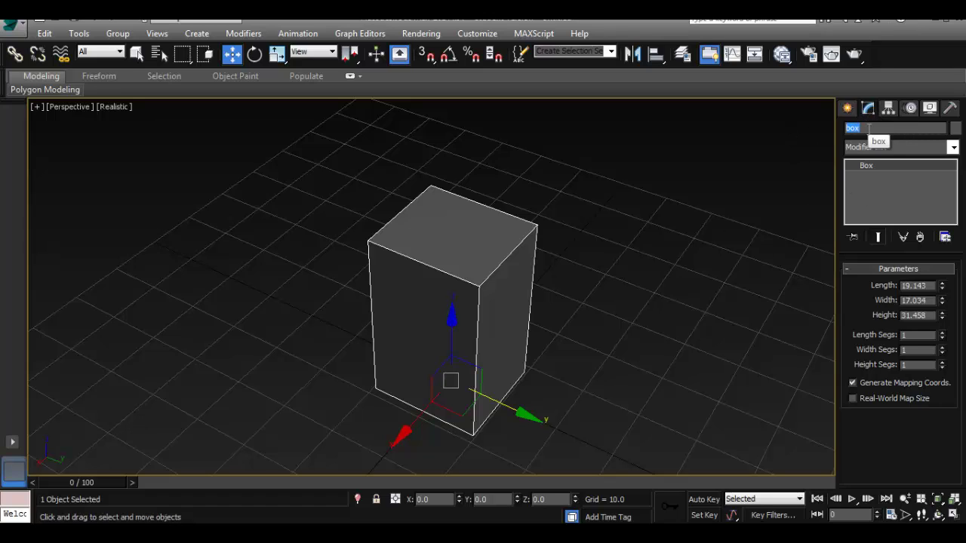
pyautogui.moveTo(883, 129); pyautogui.dragTo(850, 130)
pyautogui.write('box')
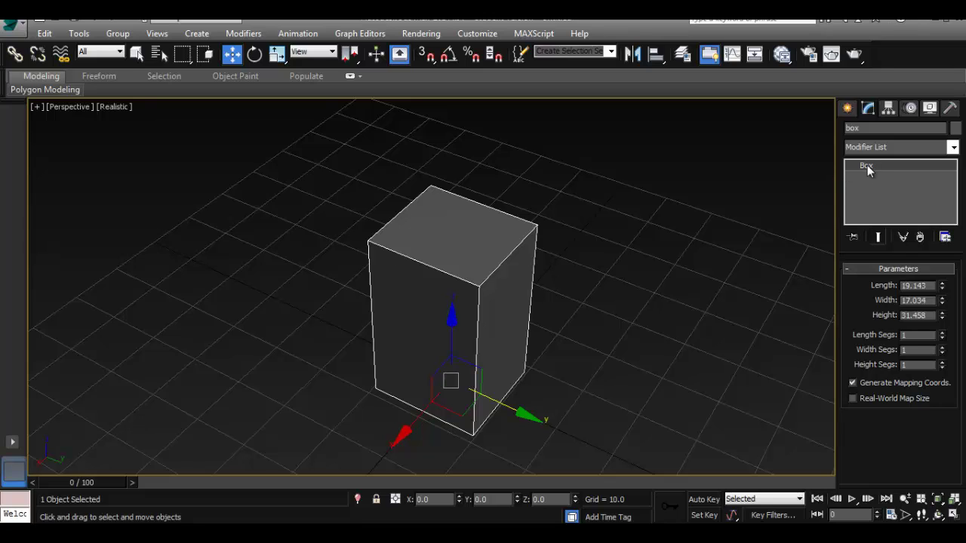
pyautogui.rightClick(458, 242)
pyautogui.moveTo(483, 370)
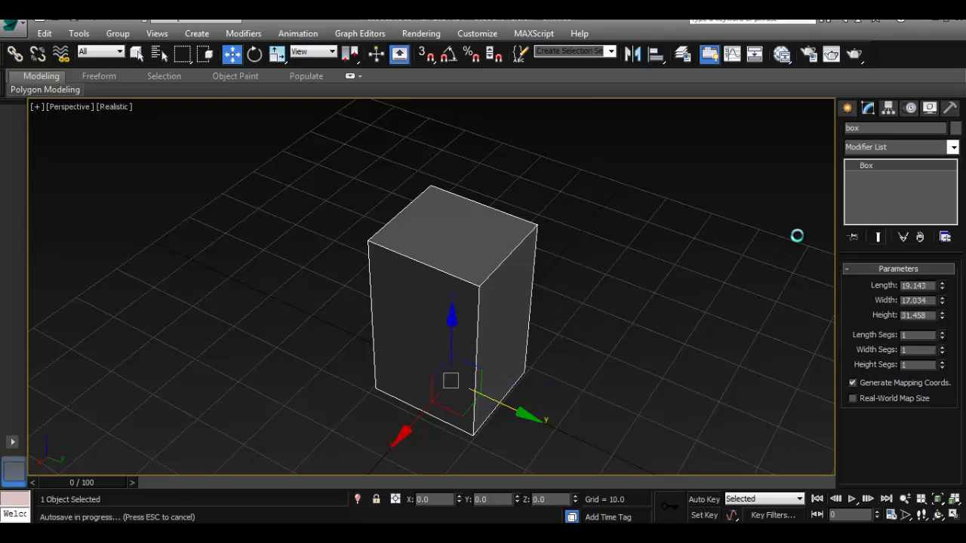
pyautogui.click(954, 148)
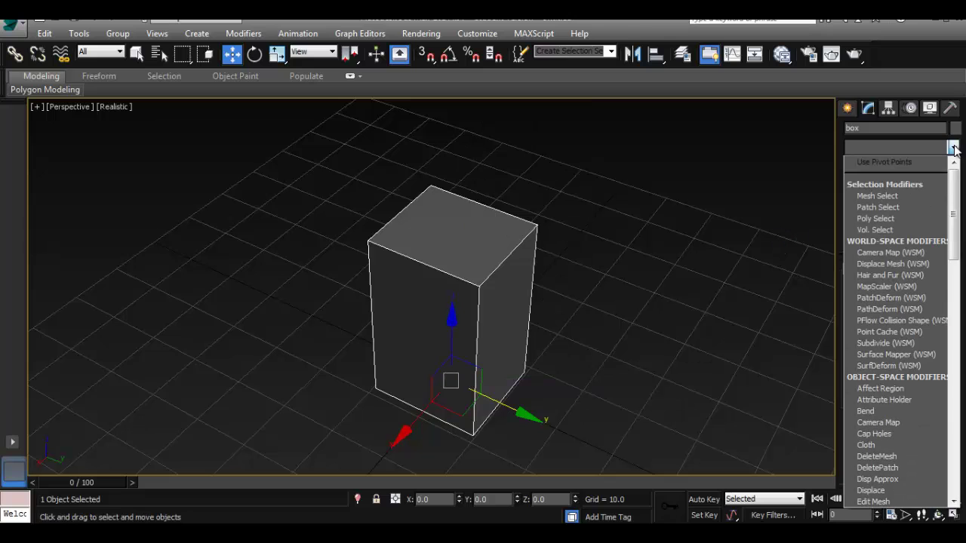
pyautogui.moveTo(954, 210); pyautogui.dragTo(953, 302)
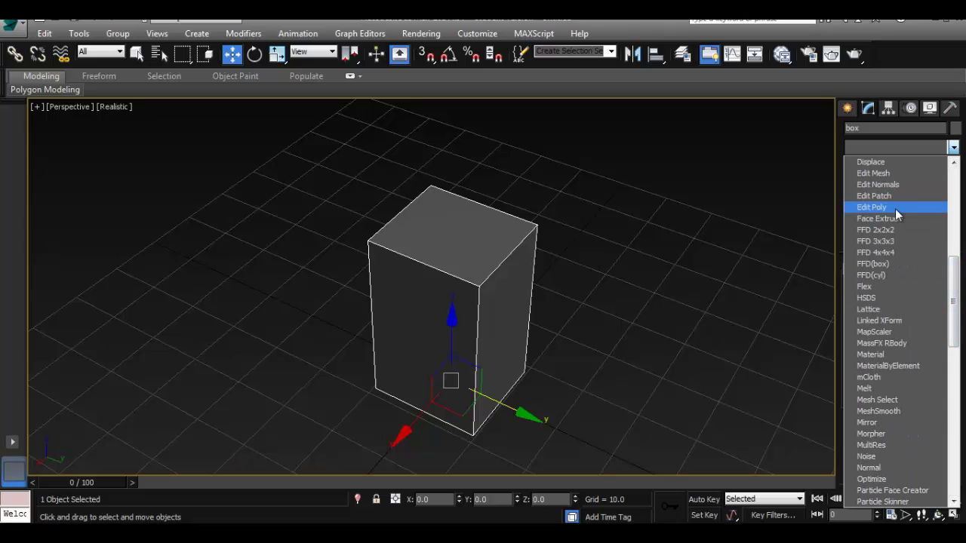
pyautogui.click(660, 207)
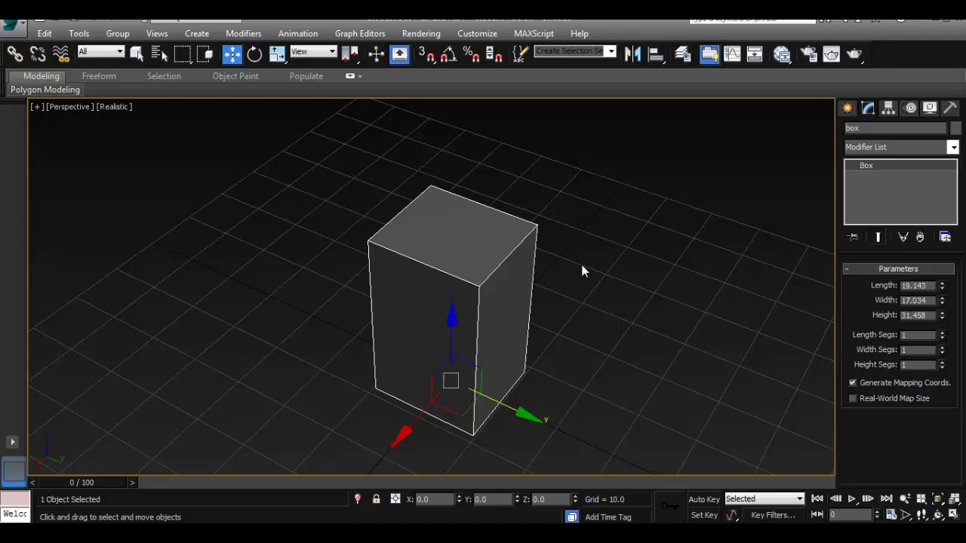
# - Try converting the box to an editable poly and undo the conversion
pyautogui.rightClick(511, 272)
pyautogui.moveTo(549, 400)
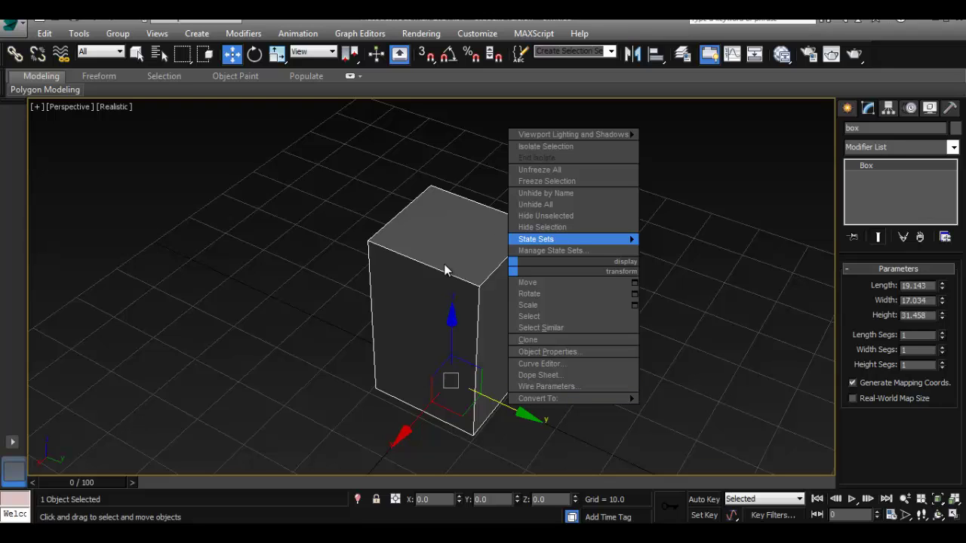
pyautogui.rightClick(494, 292)
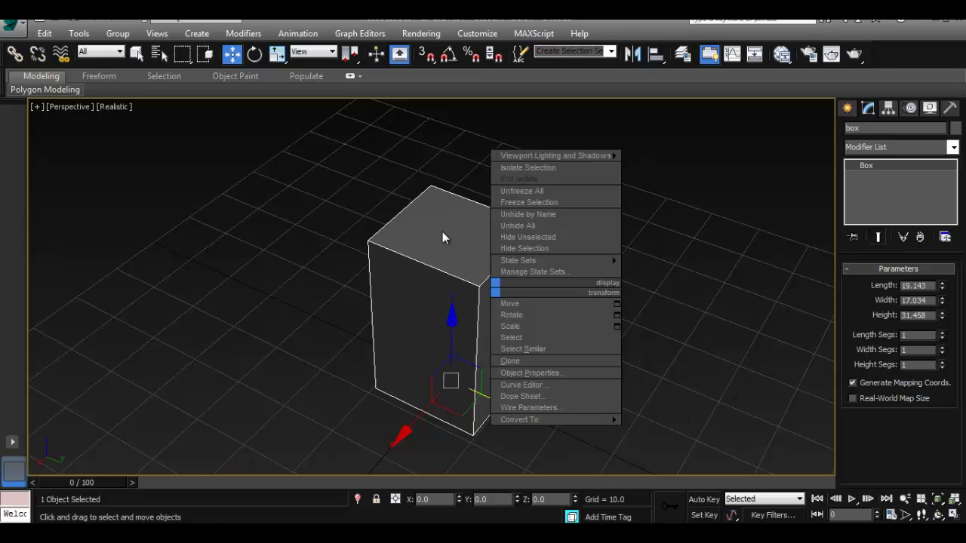
pyautogui.click(330, 222)
pyautogui.rightClick(479, 240)
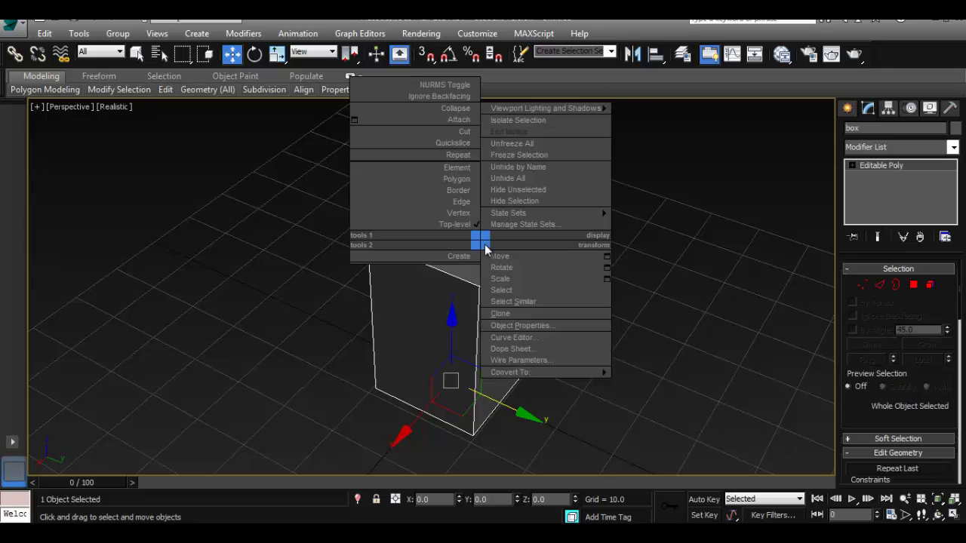
pyautogui.click(331, 305)
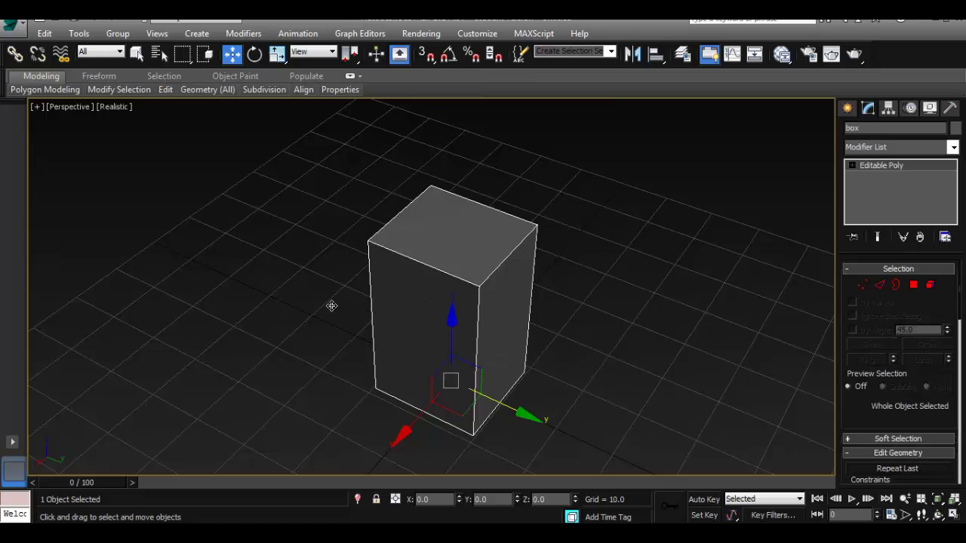
pyautogui.hotkey('ctrl', 'z')
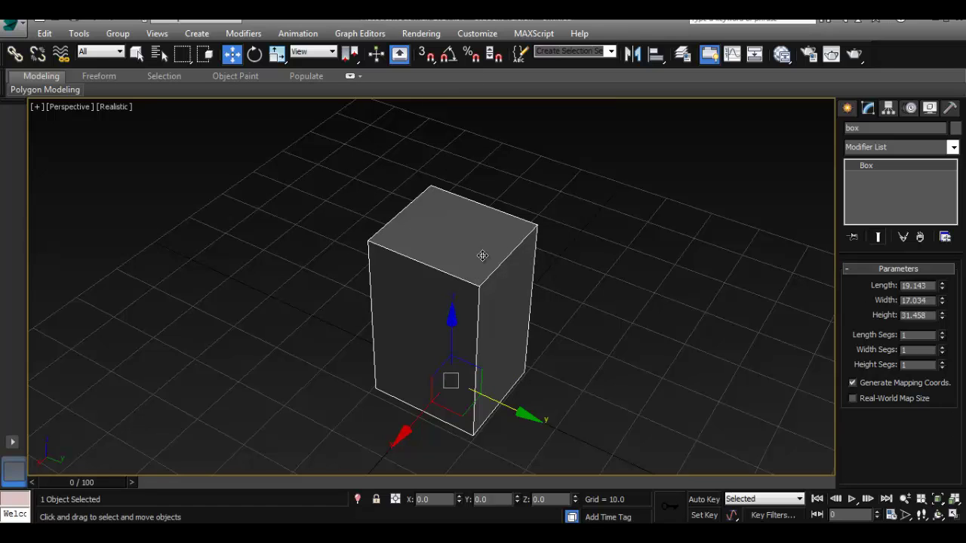
# - Convert the box primitive to an Editable Poly
pyautogui.rightClick(483, 255)
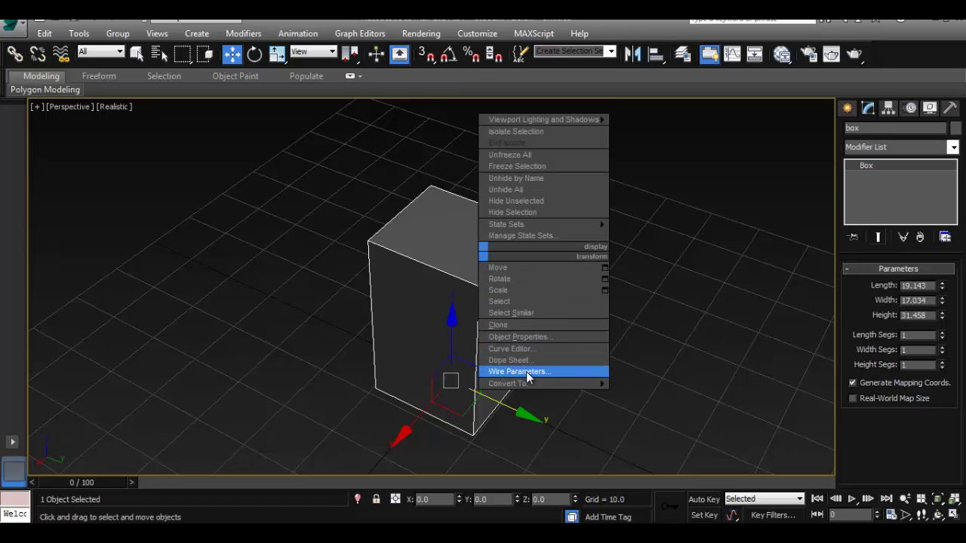
pyautogui.moveTo(510, 385)
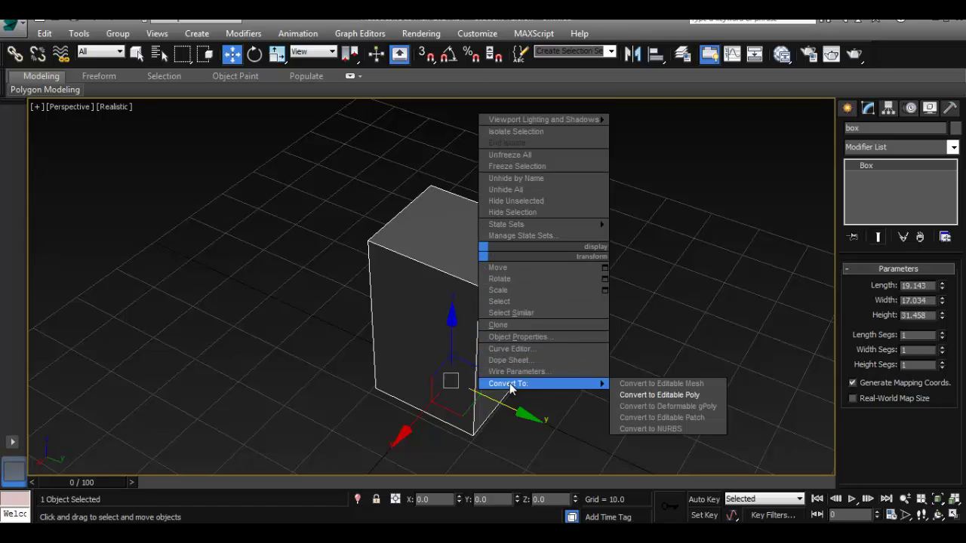
pyautogui.click(683, 394)
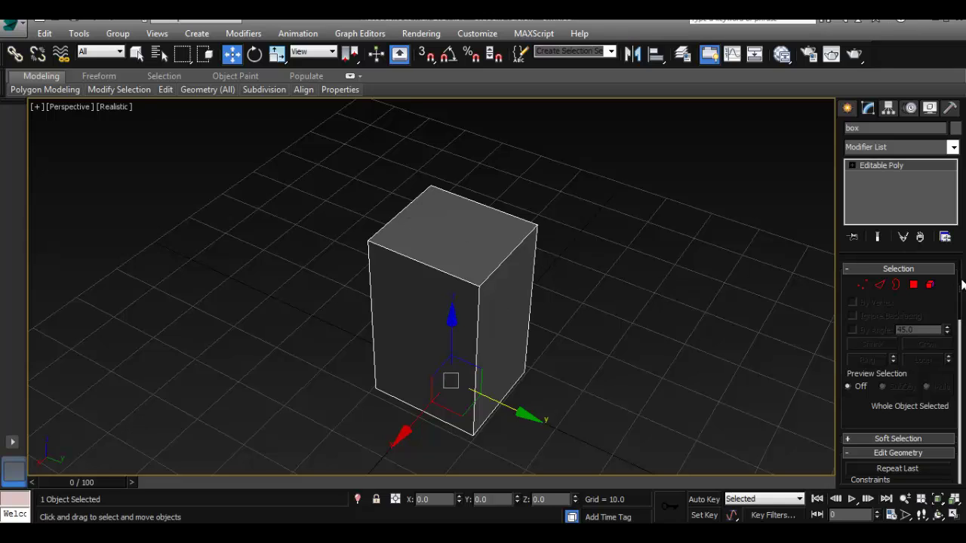
# - Expand the Editable Poly's sub-object levels in the modifier stack and activate the Vertex level
pyautogui.moveTo(959, 276)
pyautogui.mouseDown()
pyautogui.moveTo(964, 464)
pyautogui.moveTo(962, 269)
pyautogui.mouseUp()
pyautogui.click(853, 165)
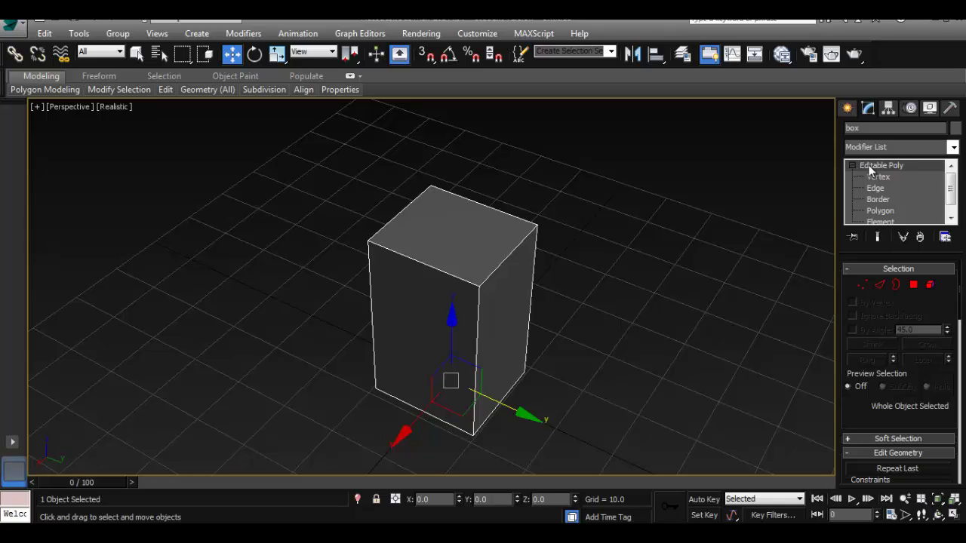
pyautogui.scroll(-1, 953, 192)
pyautogui.scroll(1, 953, 192)
pyautogui.scroll(-1, 954, 192)
pyautogui.scroll(1, 953, 192)
pyautogui.click(880, 176)
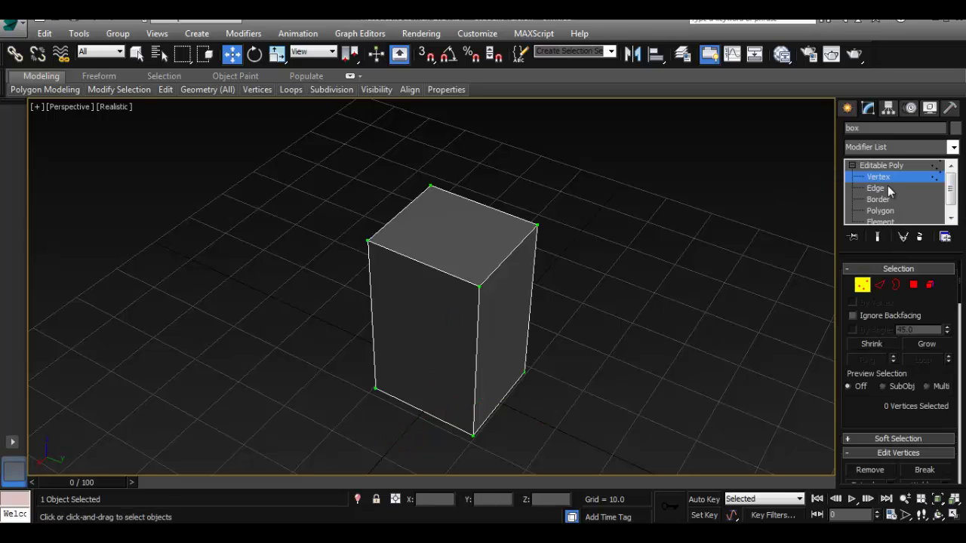
# - Switch through the Edge level to the Border level and examine the box from different angles
pyautogui.click(882, 187)
pyautogui.click(880, 199)
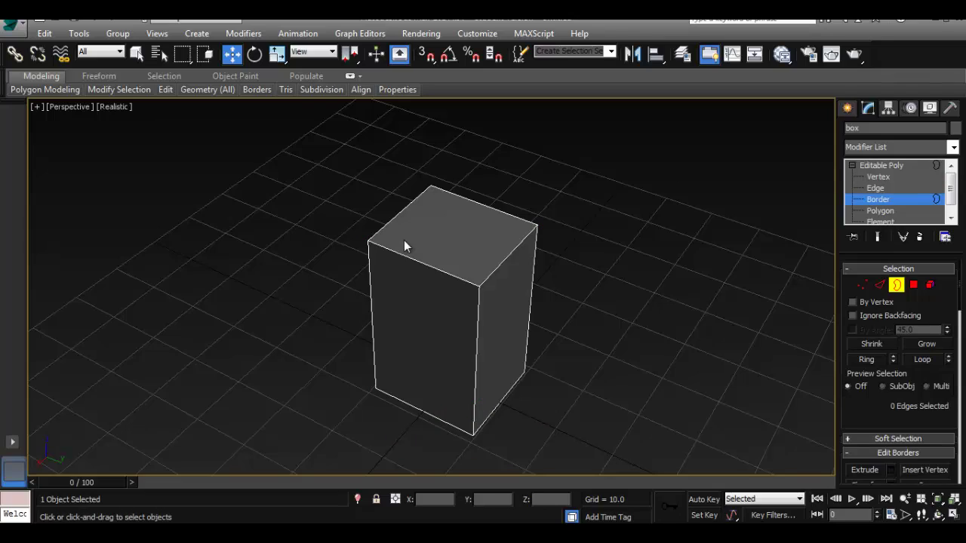
pyautogui.keyDown('alt'); pyautogui.moveTo(481, 277); pyautogui.dragTo(453, 231, button='middle'); pyautogui.keyUp('alt')
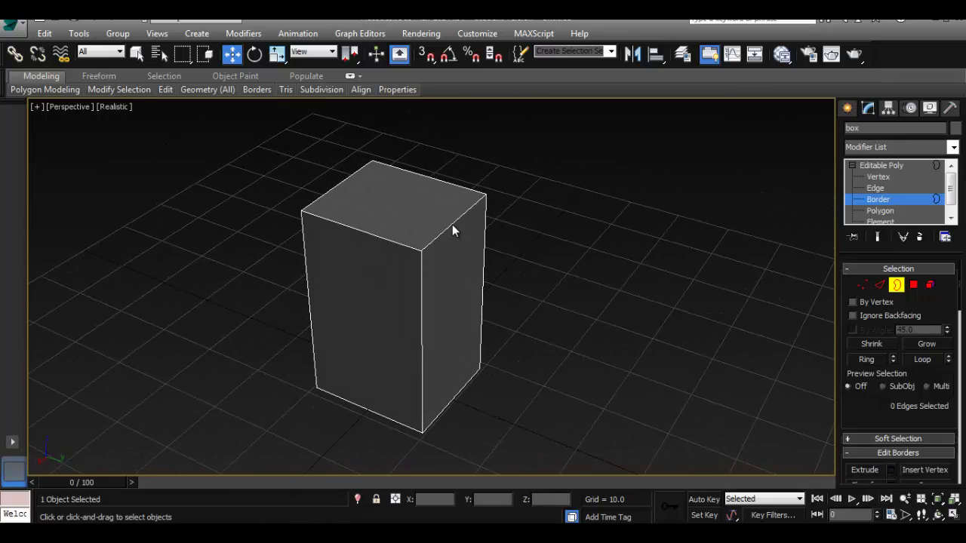
pyautogui.keyDown('alt'); pyautogui.moveTo(460, 287); pyautogui.dragTo(430, 239, button='middle'); pyautogui.keyUp('alt')
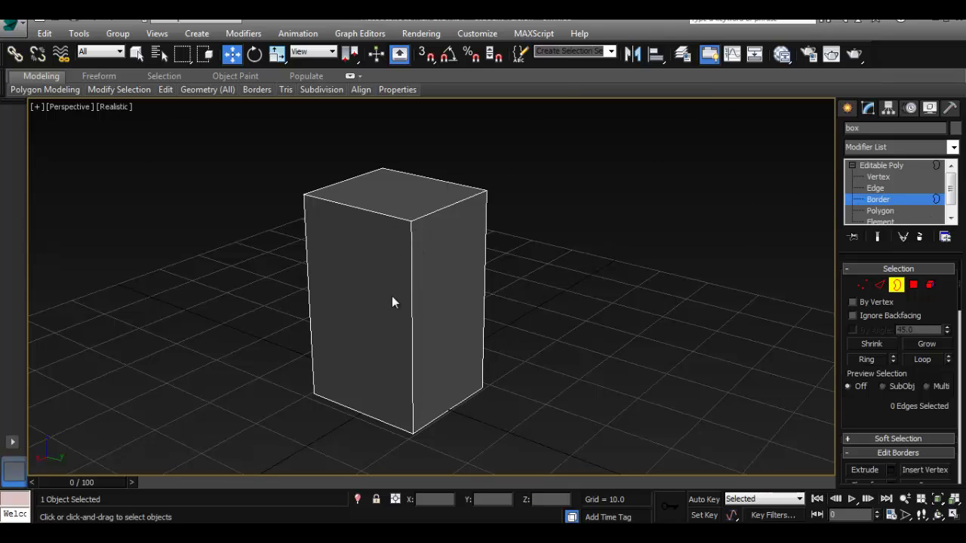
# - Switch the editable poly through the Polygon level to the Element sub-object level
pyautogui.scroll(-1, 895, 192)
pyautogui.click(894, 198)
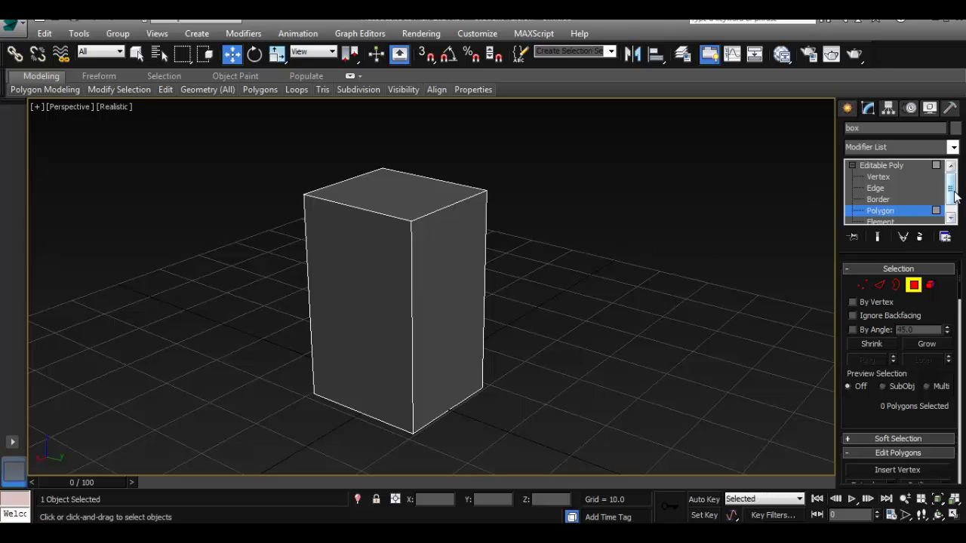
pyautogui.scroll(-1, 952, 207)
pyautogui.click(887, 210)
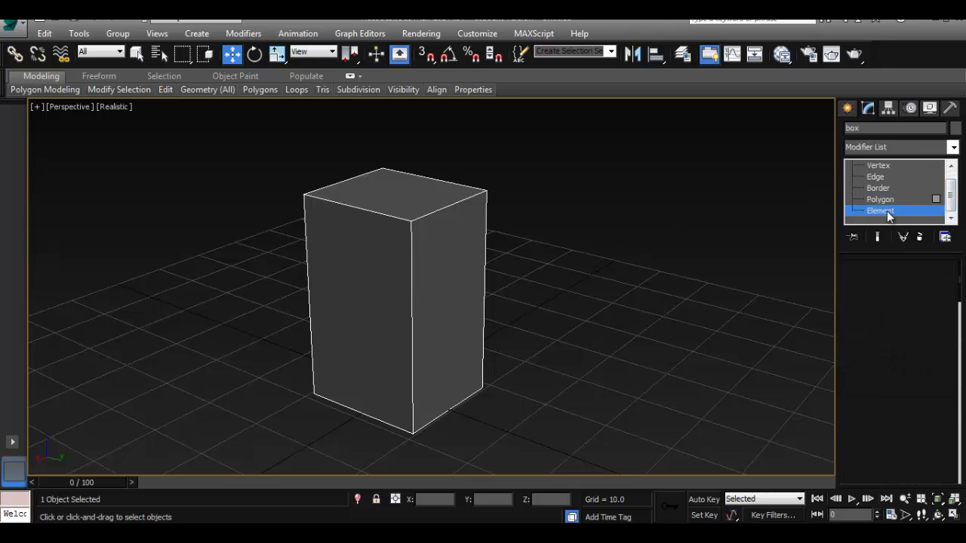
pyautogui.scroll(1, 889, 215)
pyautogui.scroll(-1, 951, 197)
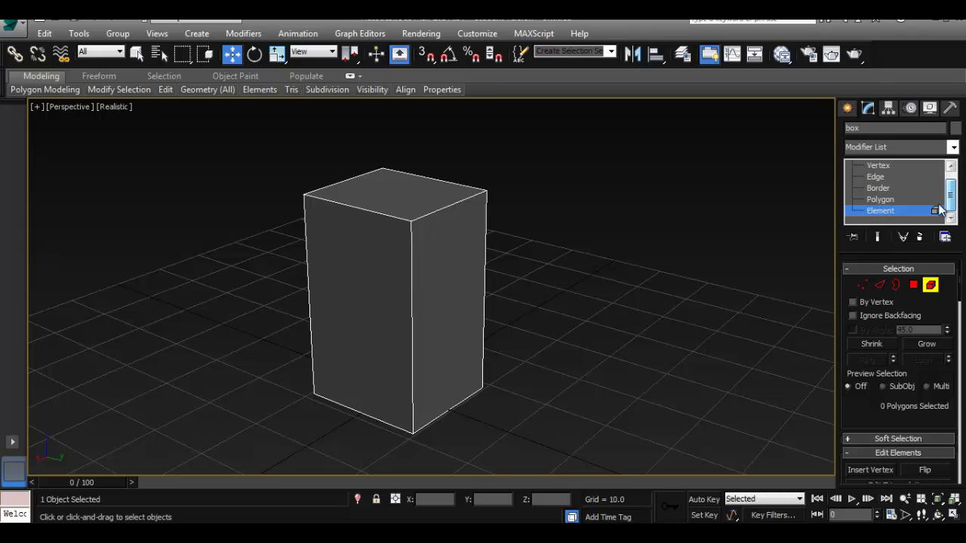
# - Select the whole box as an element, clear the selection and return to the Editable Poly's top level
pyautogui.click(425, 239)
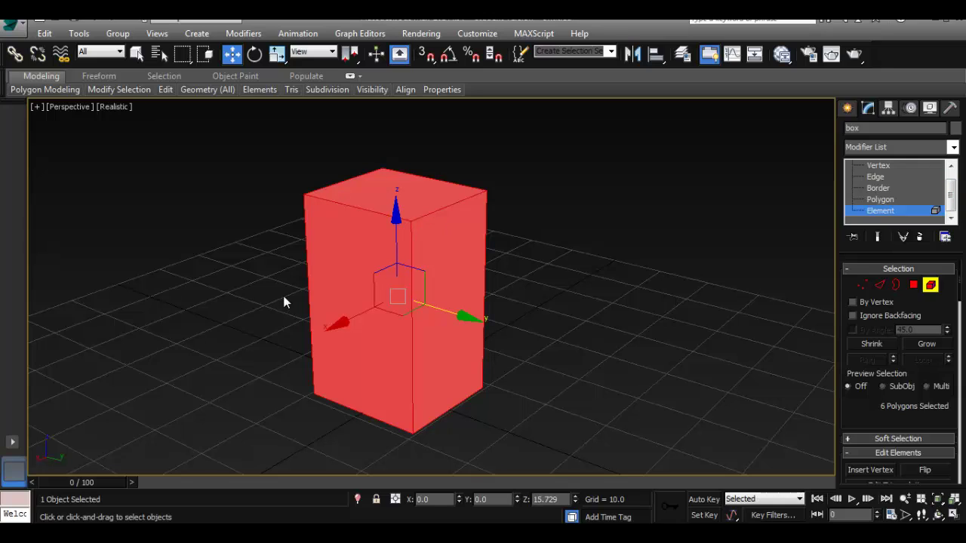
pyautogui.scroll(1, 950, 205)
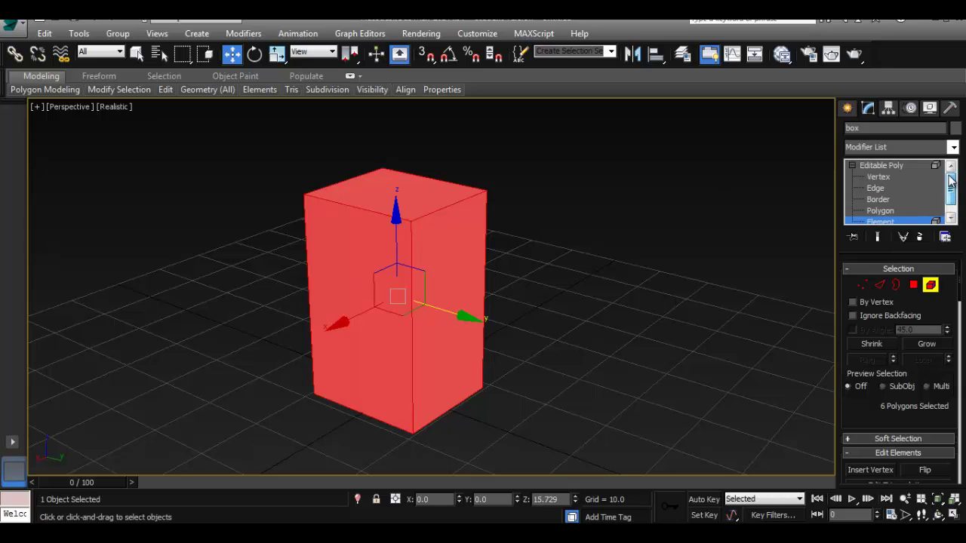
pyautogui.click(562, 290)
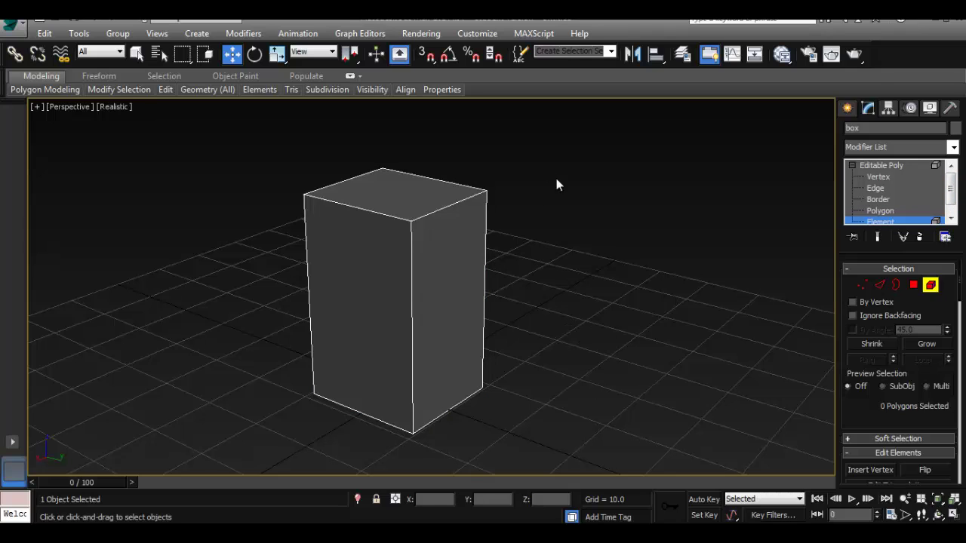
pyautogui.rightClick(539, 277)
pyautogui.click(508, 202)
pyautogui.click(877, 166)
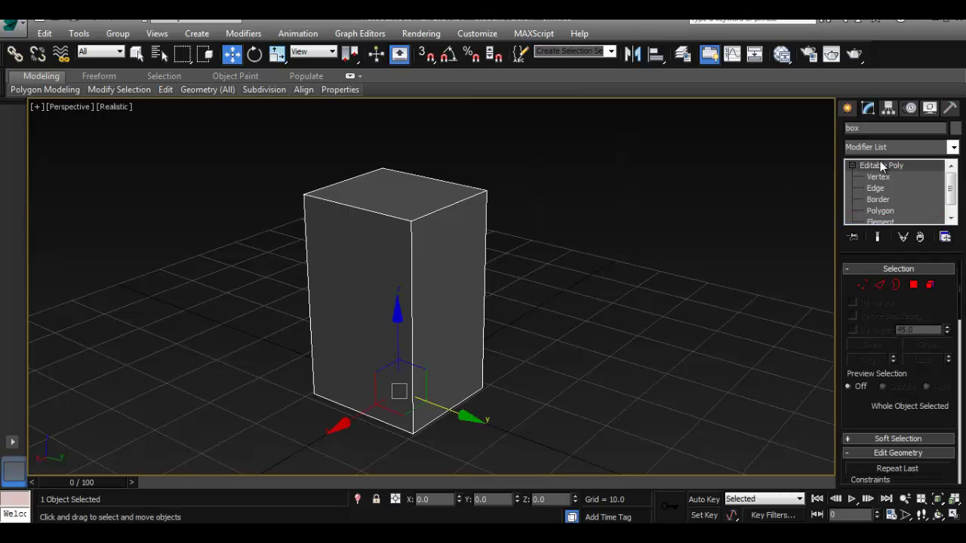
# - Collapse the Editable Poly's sub-object list in the modifier stack and reselect the box
pyautogui.click(585, 280)
pyautogui.click(410, 217)
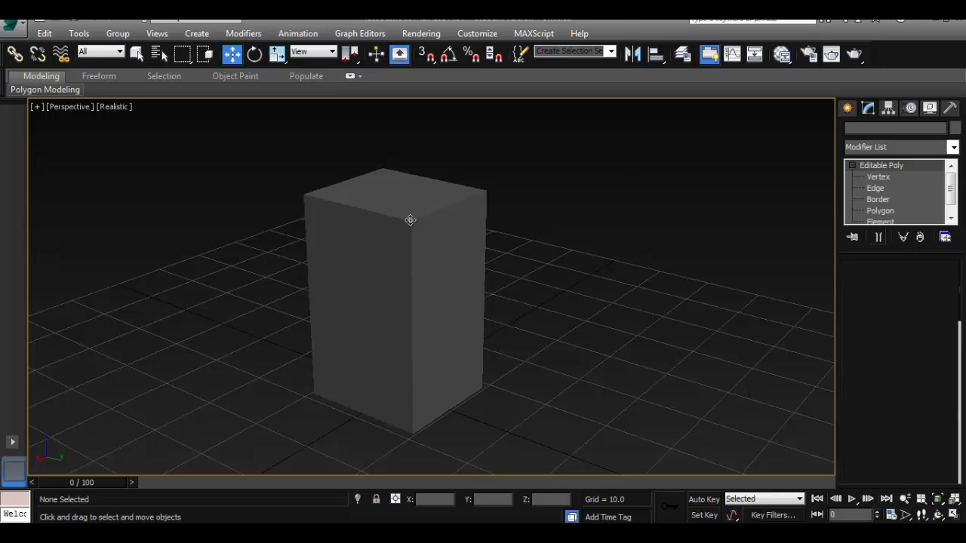
pyautogui.click(852, 165)
pyautogui.click(573, 225)
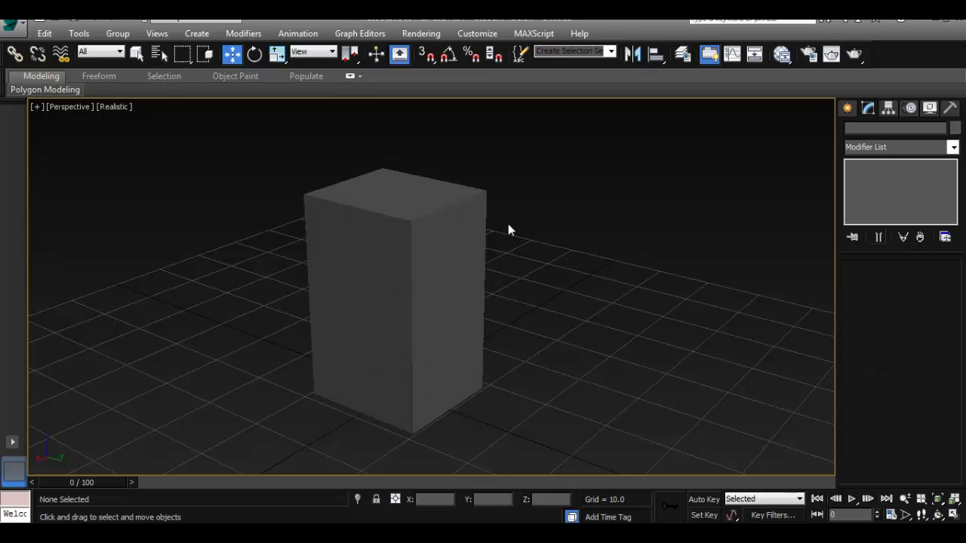
pyautogui.click(469, 244)
pyautogui.click(564, 246)
pyautogui.click(437, 241)
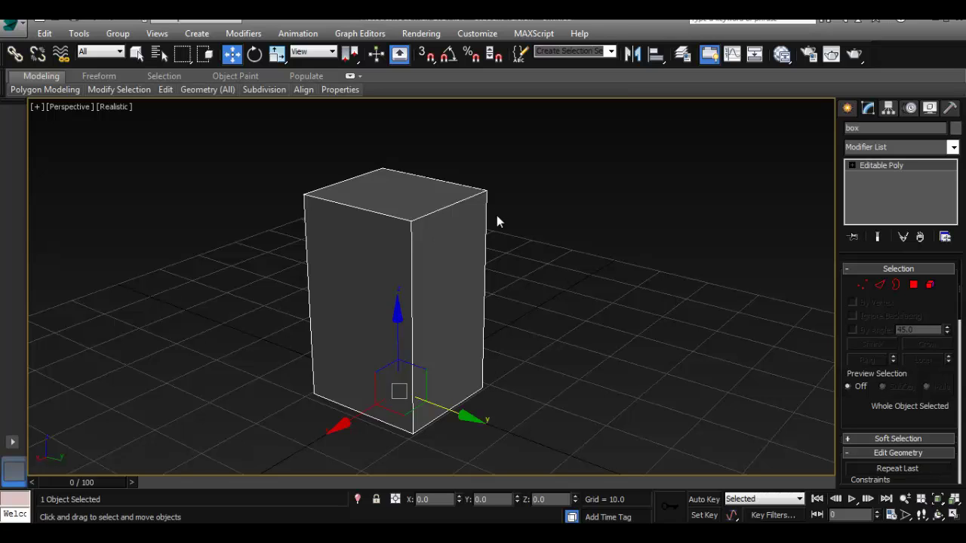
# - Examine the box's object-level modeling commands, including its Edit Geometry and Subdivision Surface settings
pyautogui.rightClick(441, 228)
pyautogui.click(424, 281)
pyautogui.rightClick(433, 274)
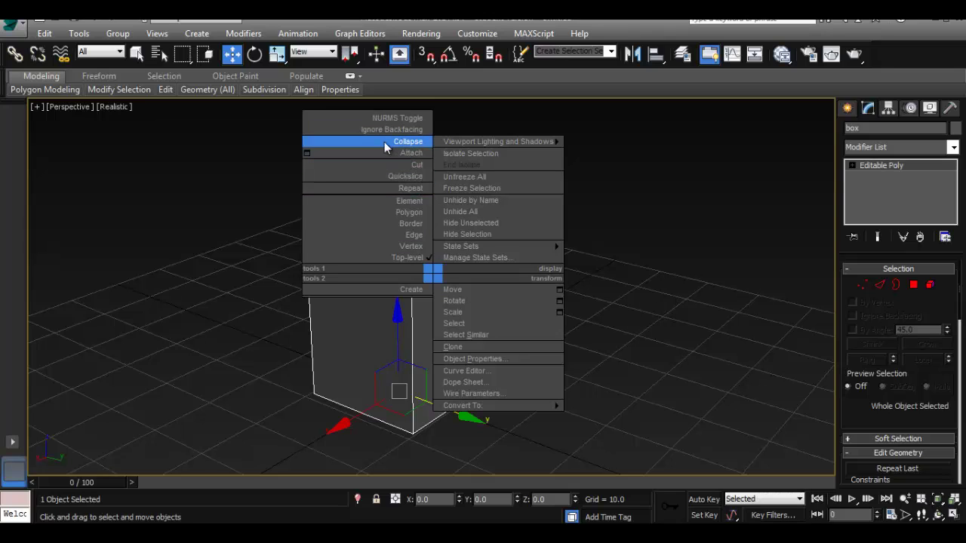
pyautogui.click(261, 230)
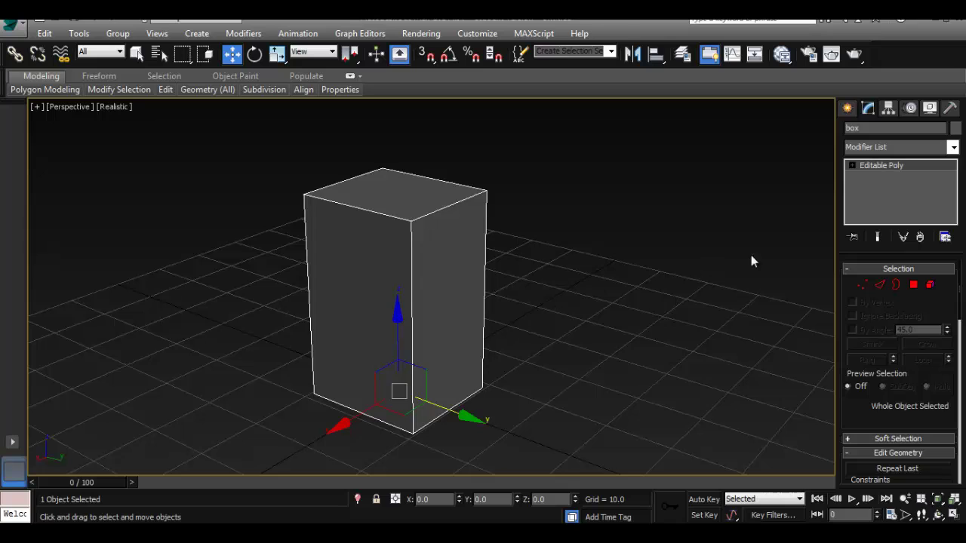
pyautogui.moveTo(962, 310); pyautogui.dragTo(960, 290)
pyautogui.scroll(-5, 960, 290)
pyautogui.scroll(5, 960, 289)
pyautogui.scroll(-1, 959, 277)
pyautogui.scroll(-4, 960, 278)
pyautogui.scroll(5, 961, 278)
pyautogui.moveTo(960, 305); pyautogui.dragTo(957, 402)
pyautogui.scroll(2, 959, 393)
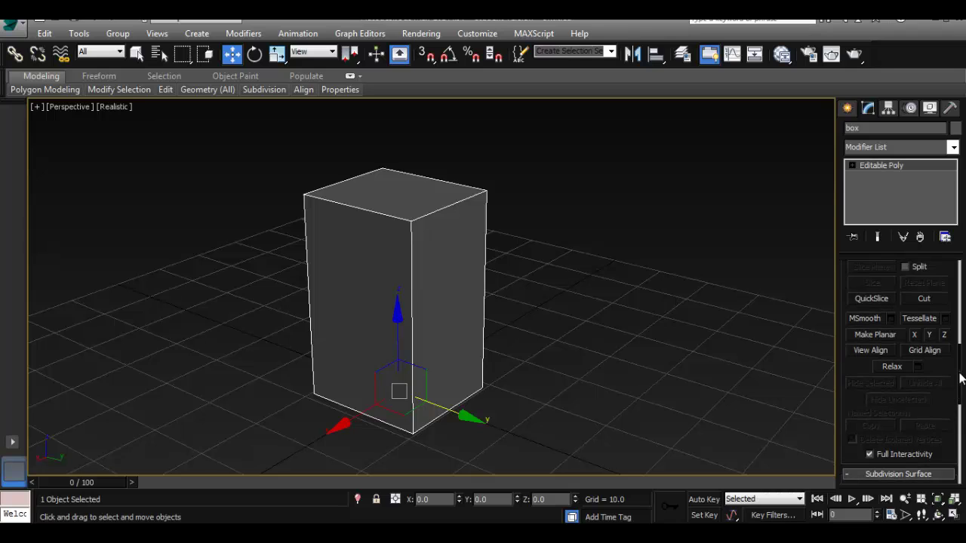
pyautogui.scroll(-3, 962, 385)
pyautogui.scroll(-3, 961, 392)
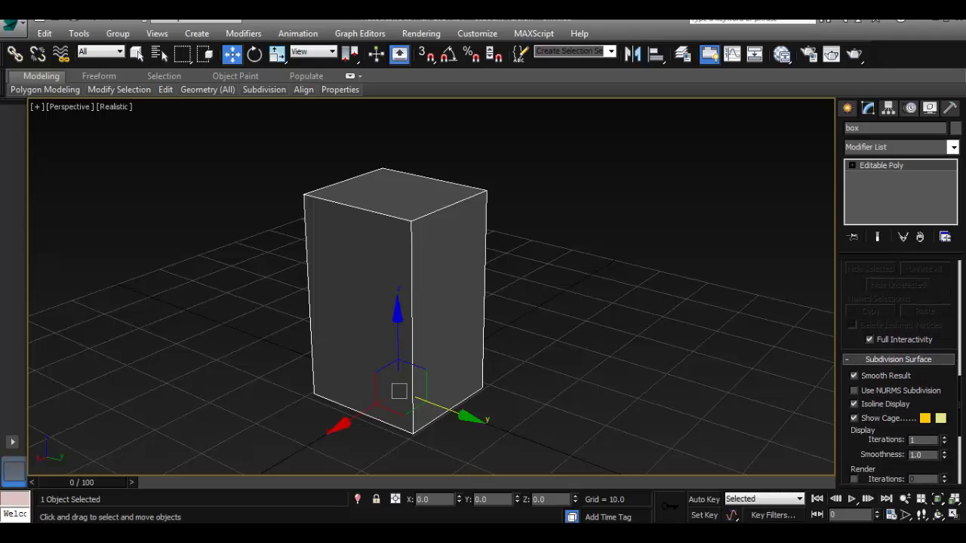
pyautogui.scroll(5, 963, 355)
pyautogui.scroll(-10, 963, 407)
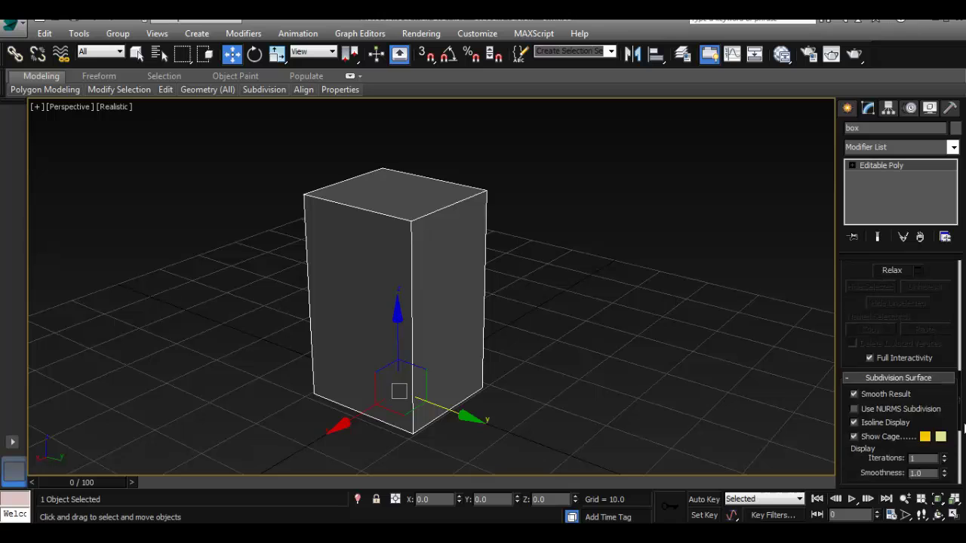
pyautogui.scroll(-3, 962, 422)
pyautogui.scroll(8, 960, 362)
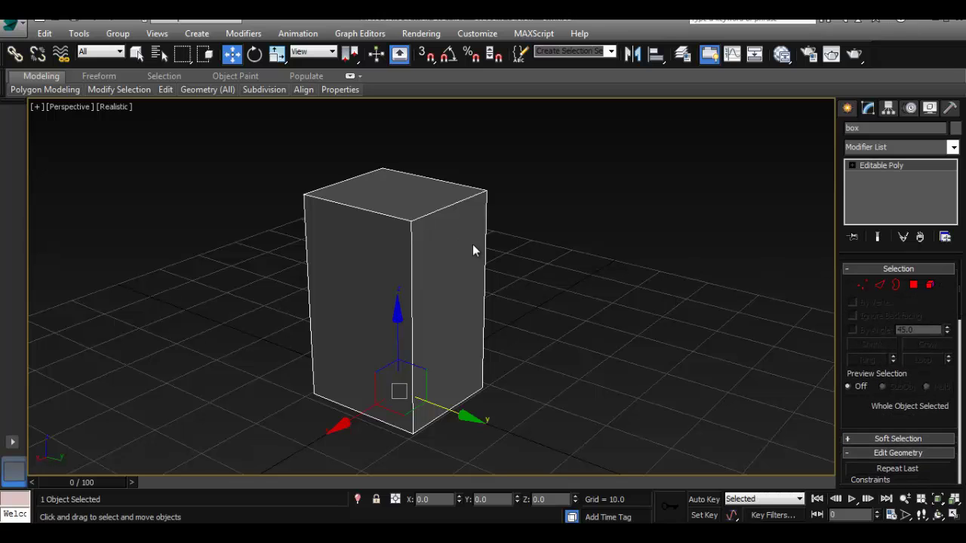
# - Reselect the box and compare the editing commands offered at its Polygon and Vertex levels
pyautogui.hotkey('ctrl', 'd')
pyautogui.click(448, 224)
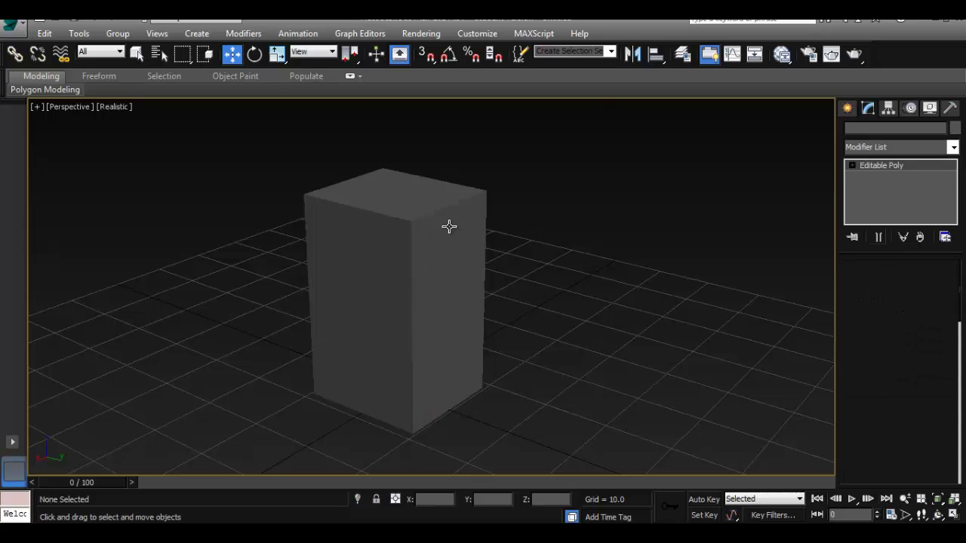
pyautogui.rightClick(475, 213)
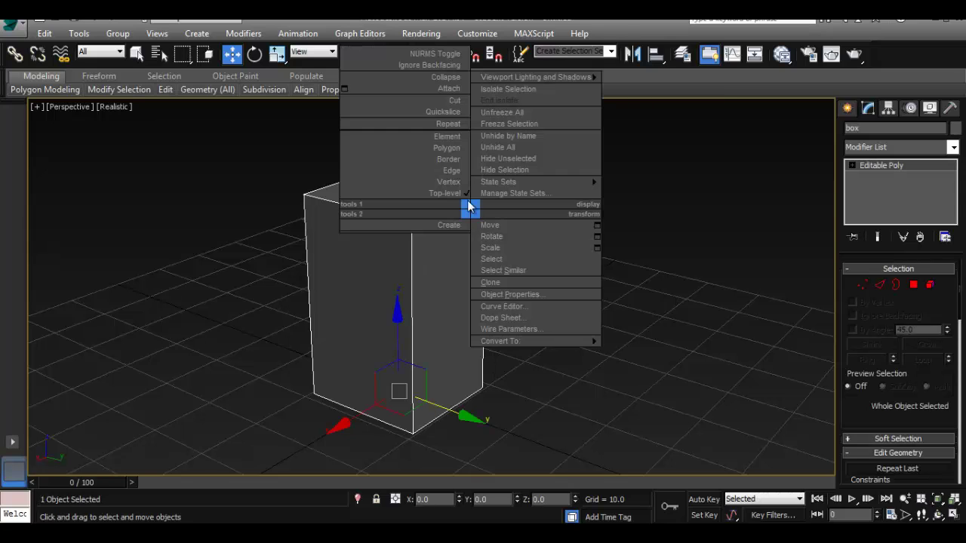
pyautogui.click(454, 148)
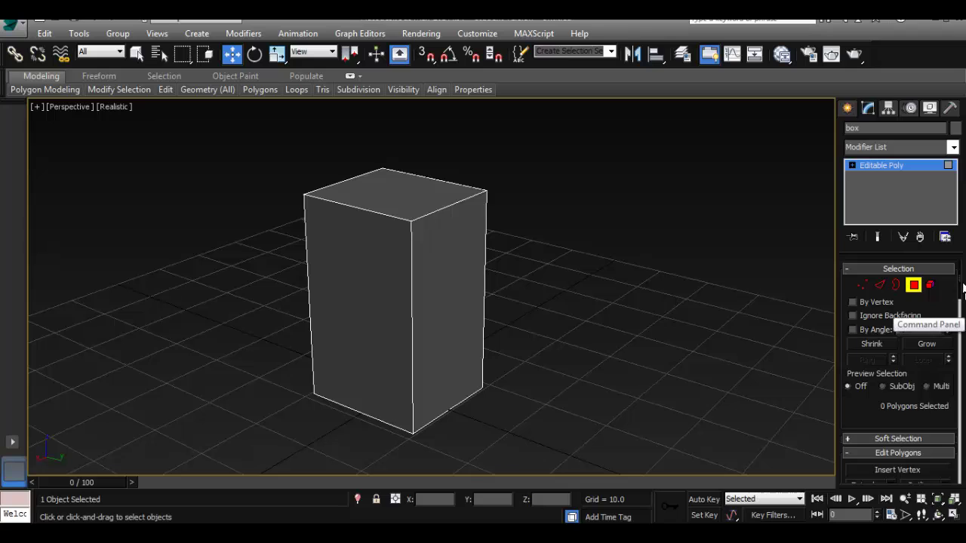
pyautogui.scroll(-4, 921, 332)
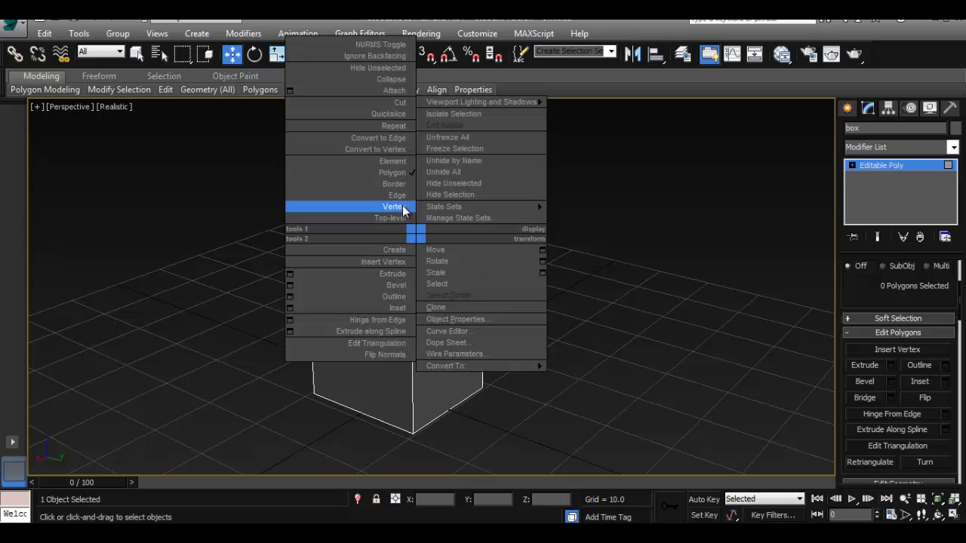
pyautogui.click(402, 207)
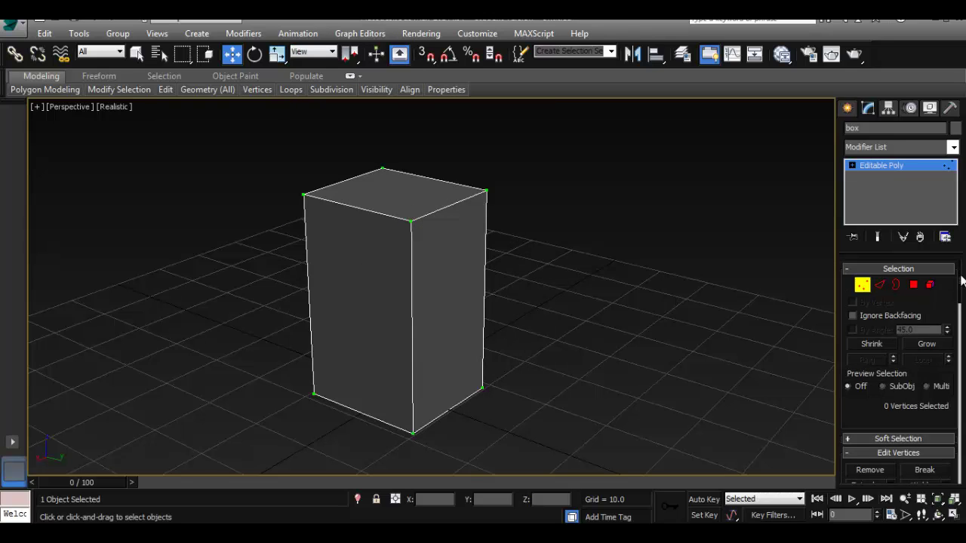
pyautogui.moveTo(962, 286)
pyautogui.mouseDown()
pyautogui.moveTo(962, 321)
pyautogui.moveTo(963, 280)
pyautogui.mouseUp()
# - Activate the Polygon level and select the box's side polygon on the positive Y side
pyautogui.rightClick(445, 251)
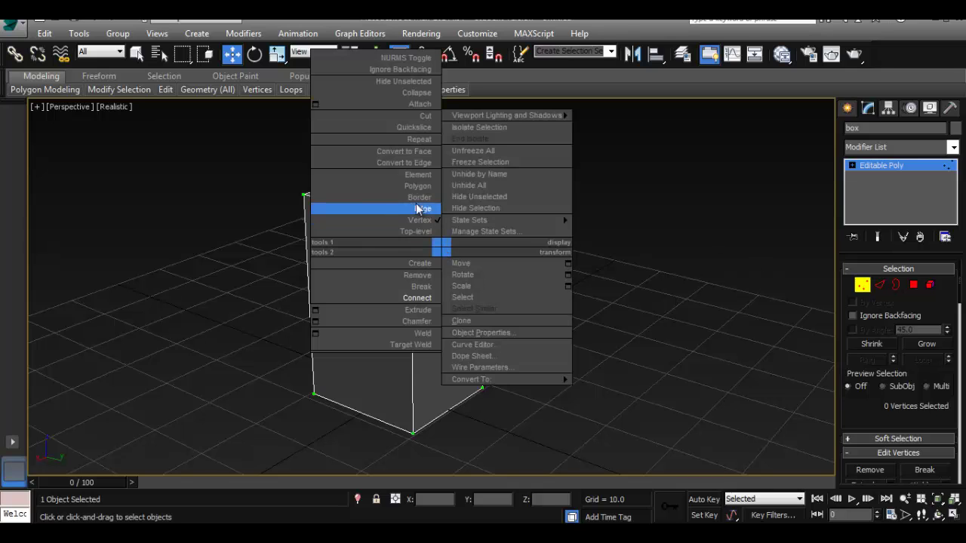
pyautogui.click(419, 186)
pyautogui.click(459, 261)
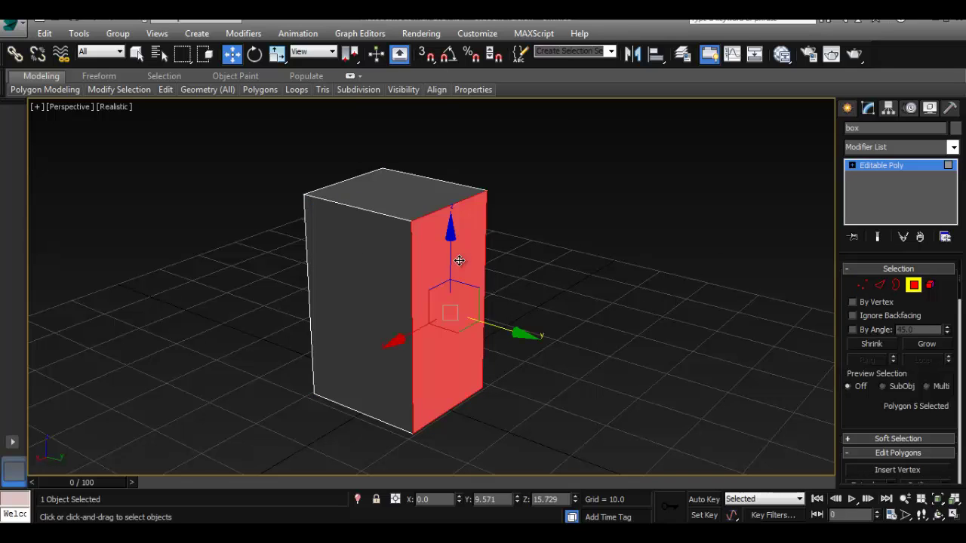
pyautogui.scroll(-5, 957, 294)
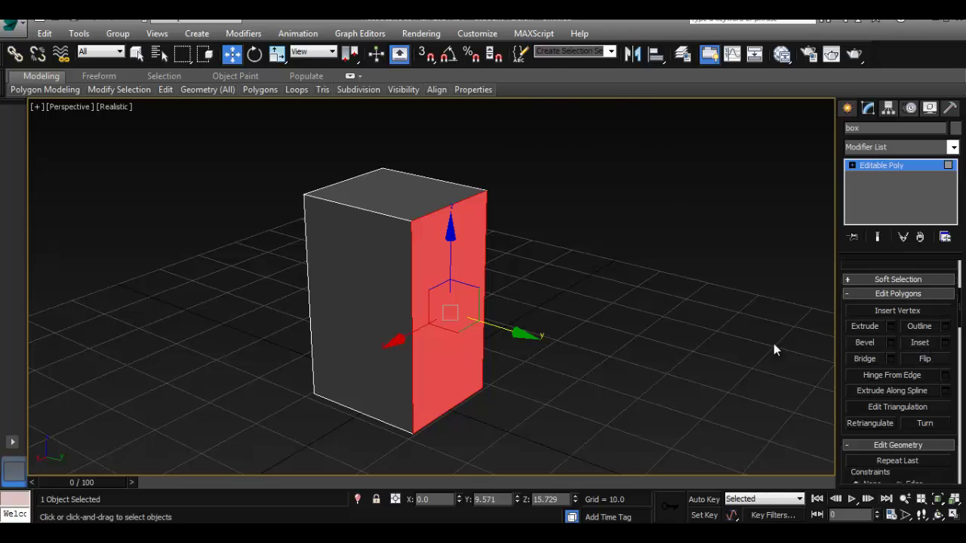
# - Extrude the selected side polygon with adjustable settings, trying outward and inward heights before setting 4.466
pyautogui.click(891, 327)
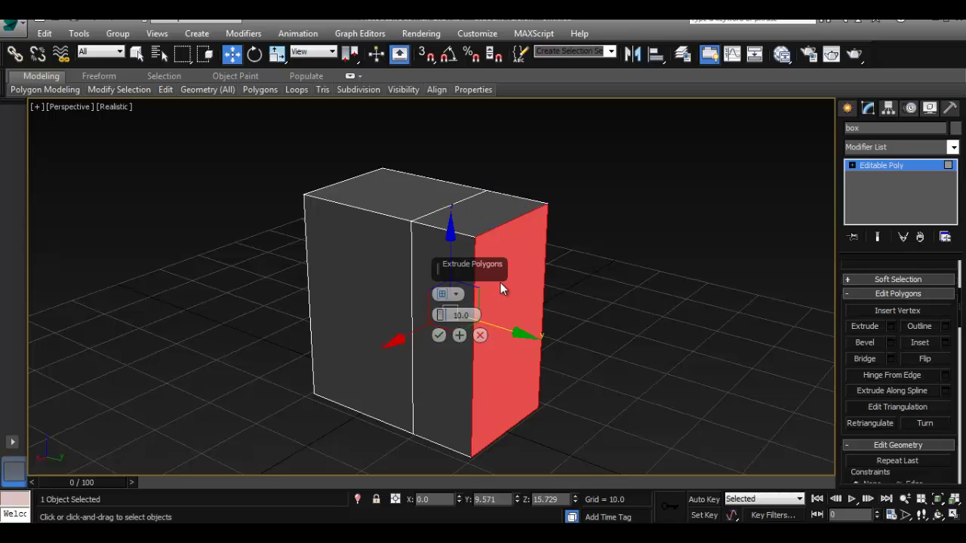
pyautogui.moveTo(350, 269); pyautogui.dragTo(387, 272, button='middle')
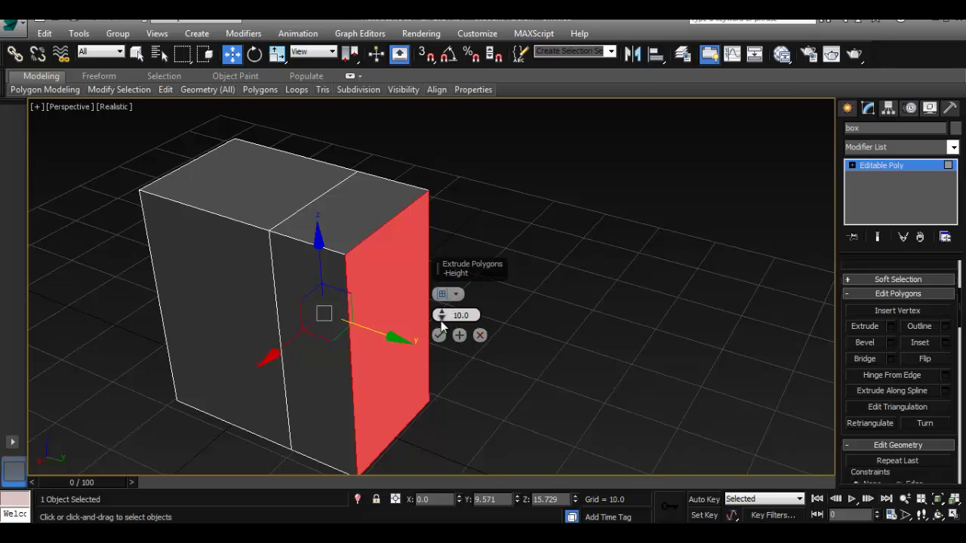
pyautogui.moveTo(442, 322)
pyautogui.mouseDown()
pyautogui.moveTo(434, 278)
pyautogui.moveTo(445, 336)
pyautogui.moveTo(441, 318)
pyautogui.mouseUp()
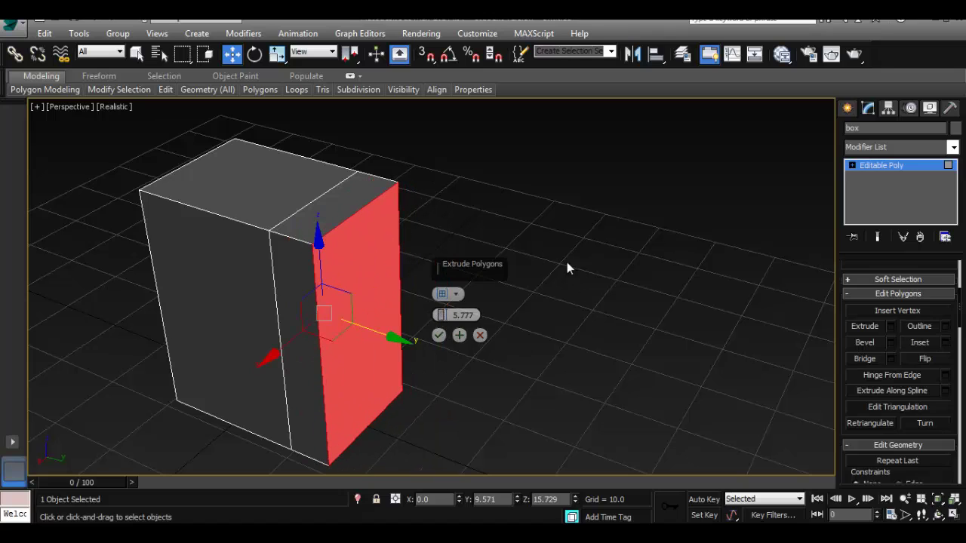
pyautogui.click(457, 294)
pyautogui.click(465, 301)
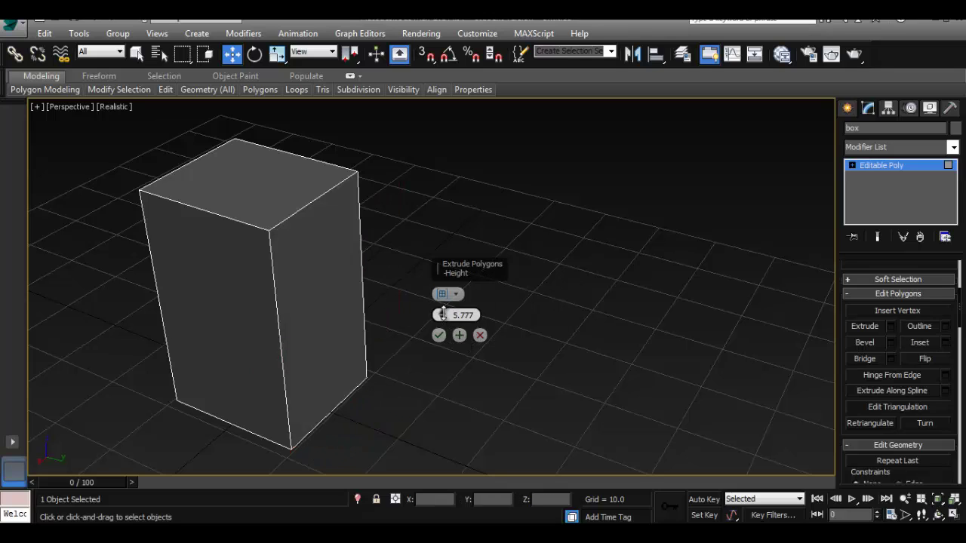
pyautogui.click(355, 248)
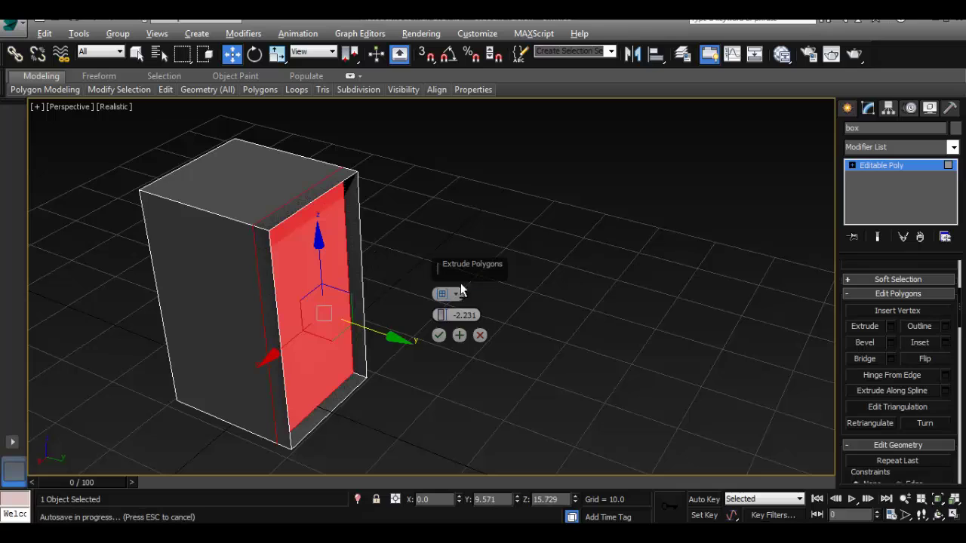
pyautogui.moveTo(442, 317); pyautogui.dragTo(442, 277)
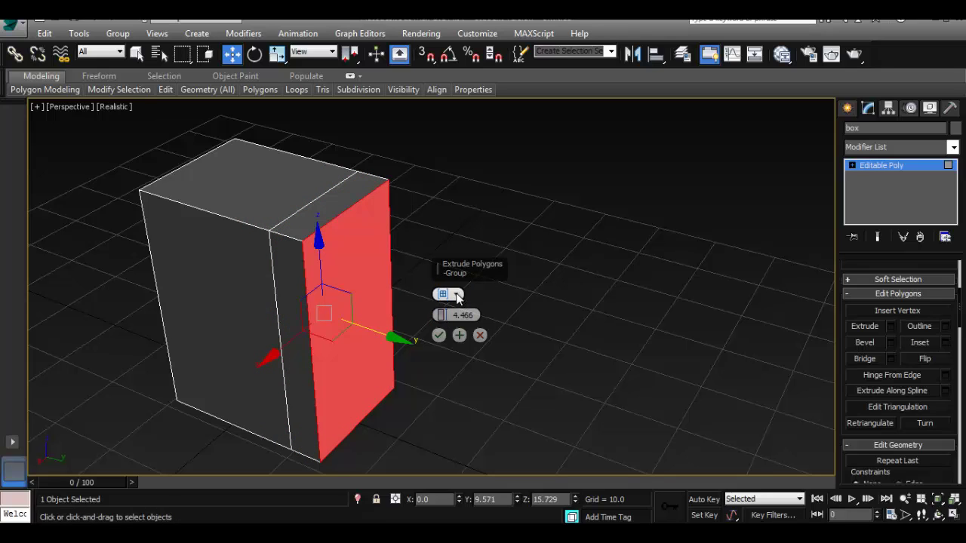
# - Try the Local Normal extrusion type, set the type to By Polygon and apply the side extrusion
pyautogui.click(457, 296)
pyautogui.click(487, 317)
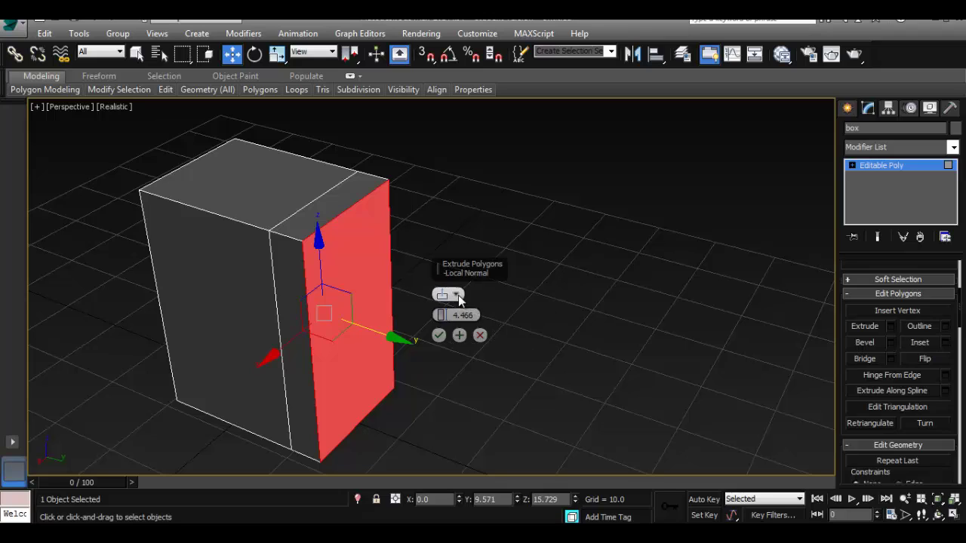
pyautogui.click(457, 296)
pyautogui.click(486, 333)
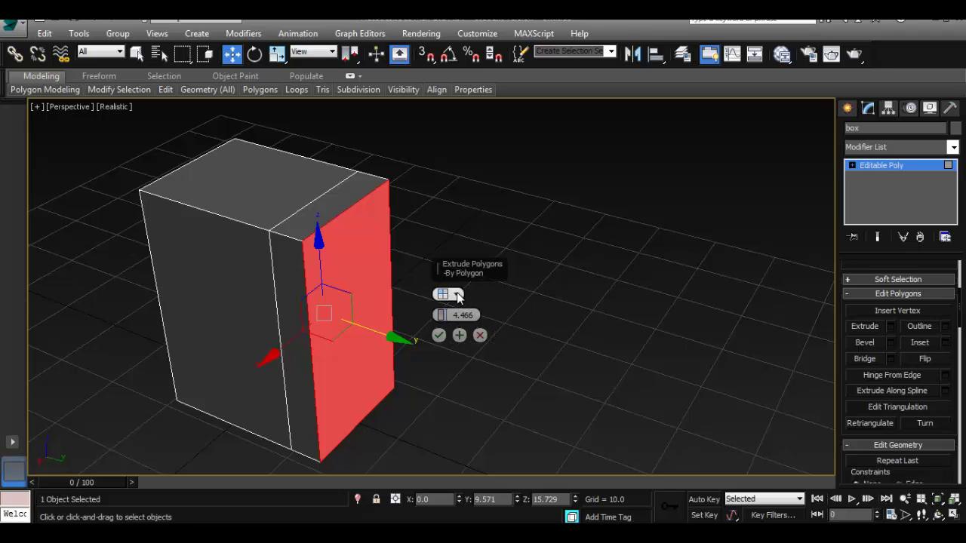
pyautogui.click(457, 295)
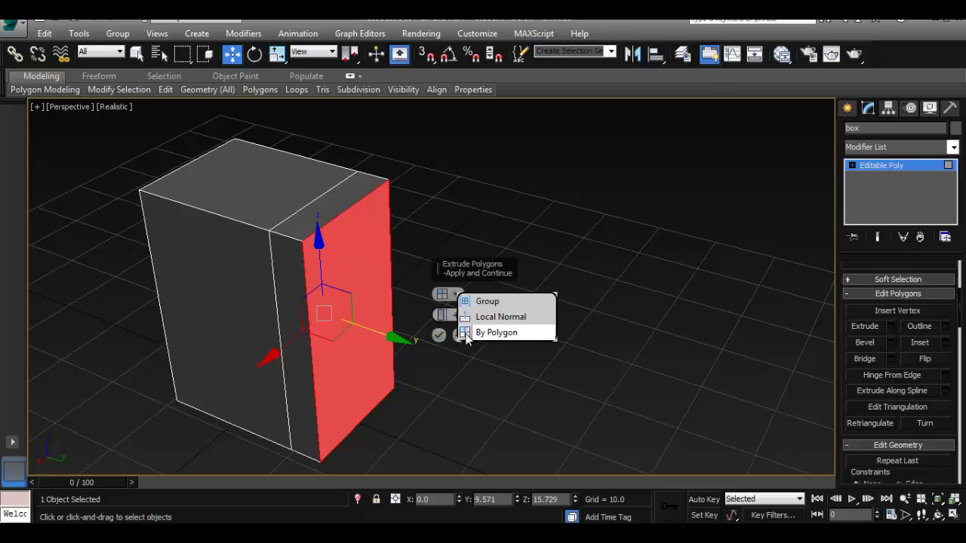
pyautogui.click(438, 334)
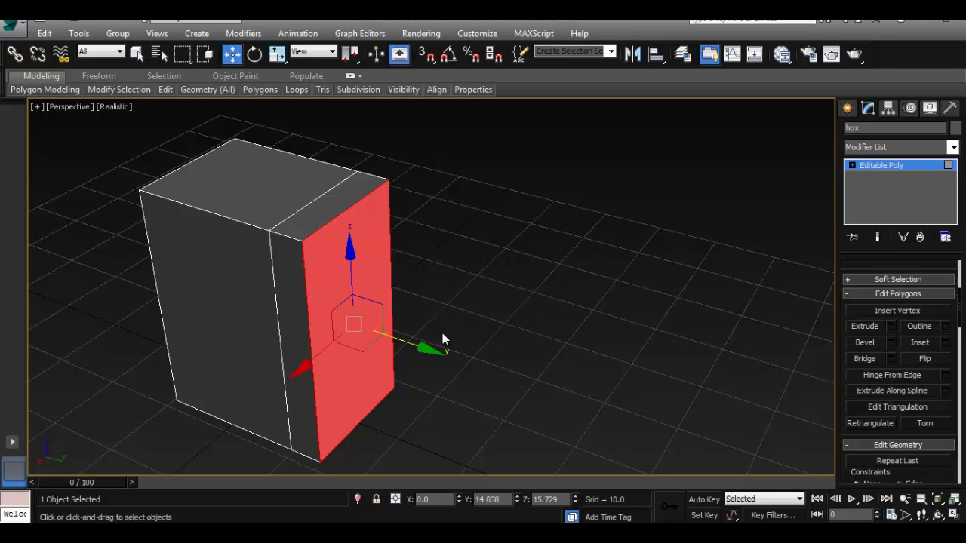
# - Select the two polygons that form the top of the box
pyautogui.click(334, 210)
pyautogui.hotkey('ctrl', 'a')
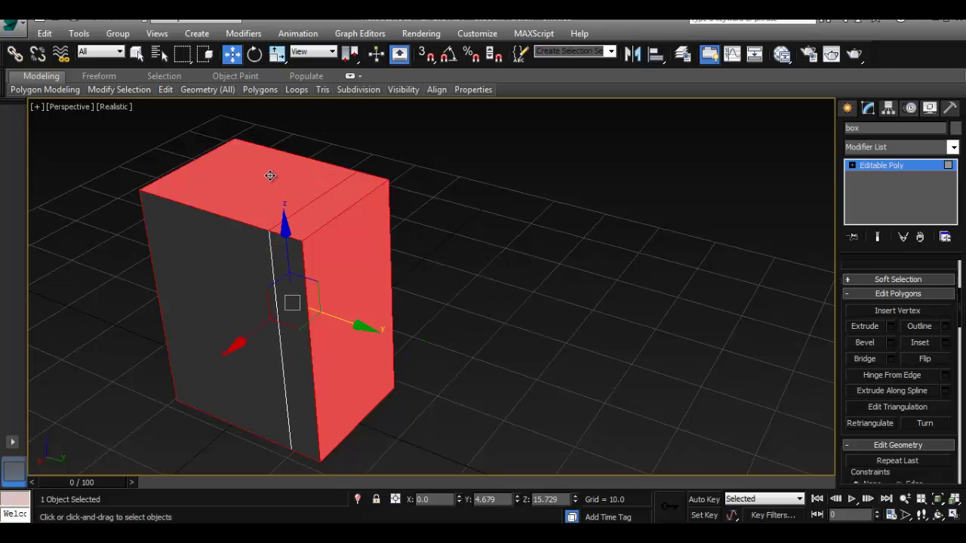
pyautogui.click(313, 178)
pyautogui.hotkey('ctrl', 'i')
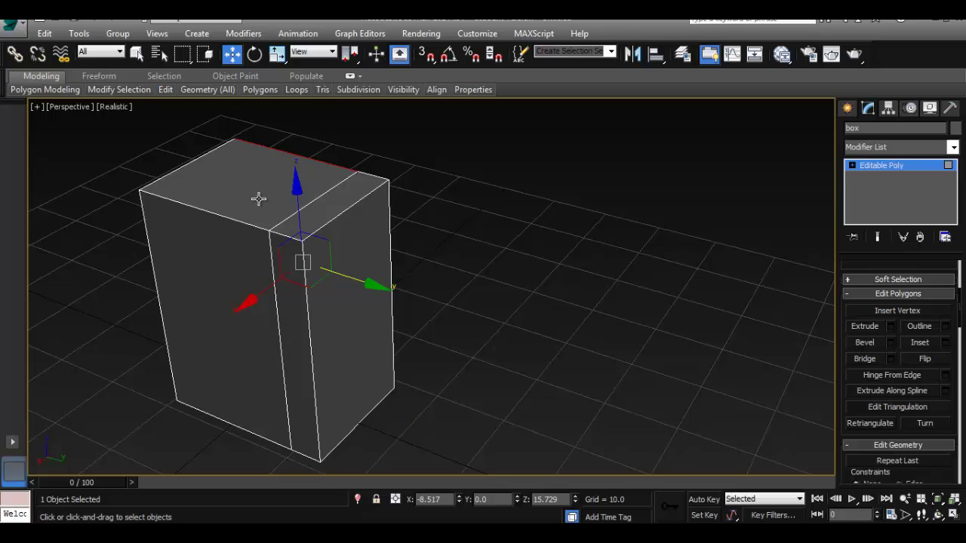
pyautogui.click(256, 205)
pyautogui.keyDown('alt'); pyautogui.moveTo(416, 282); pyautogui.dragTo(553, 281, button='middle'); pyautogui.keyUp('alt')
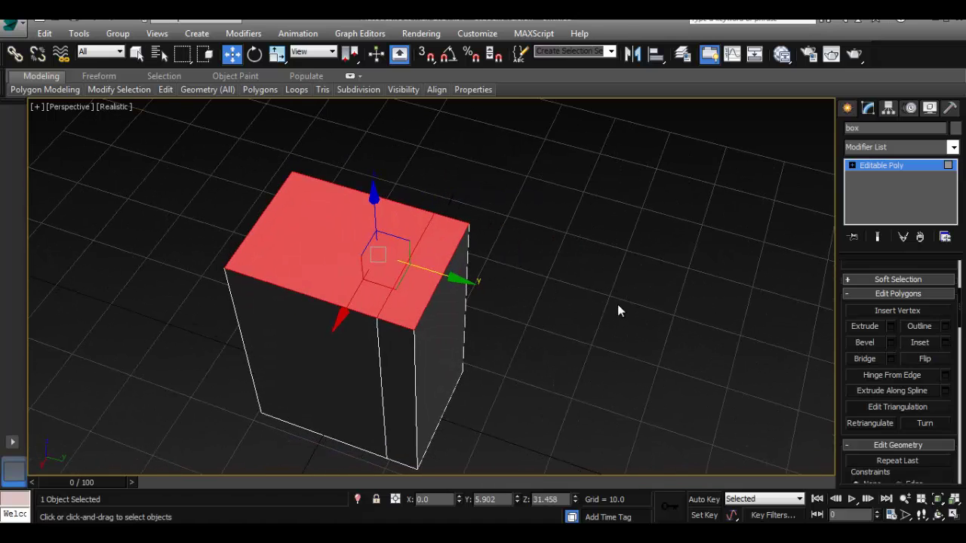
# - Begin extruding the two top polygons with adjustable settings, using the By Polygon type and a height of 8.834
pyautogui.click(889, 325)
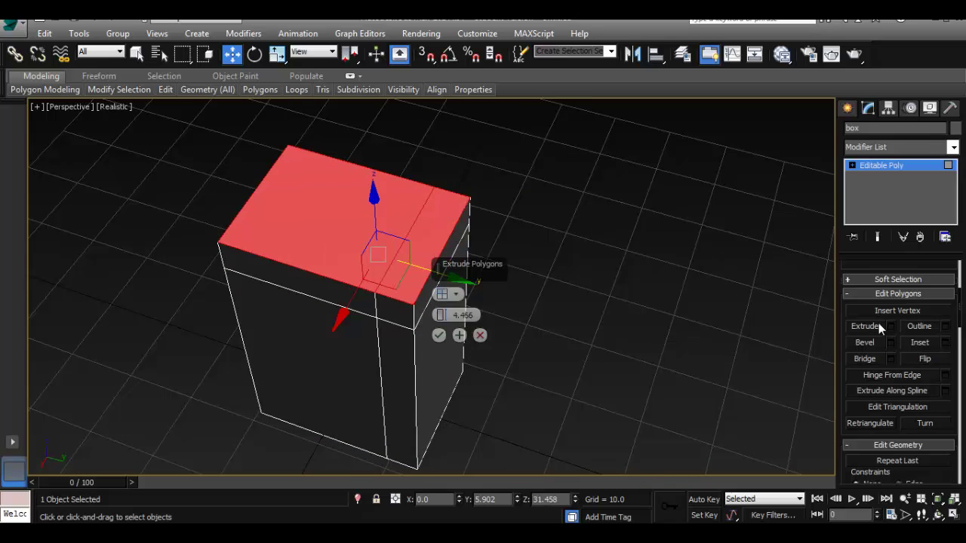
pyautogui.click(447, 294)
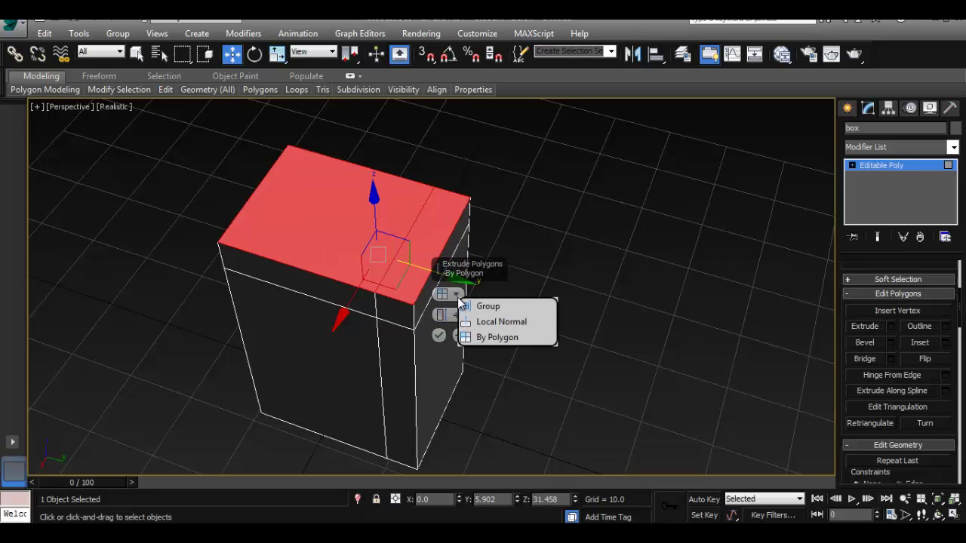
pyautogui.click(480, 338)
pyautogui.moveTo(441, 316); pyautogui.dragTo(442, 243)
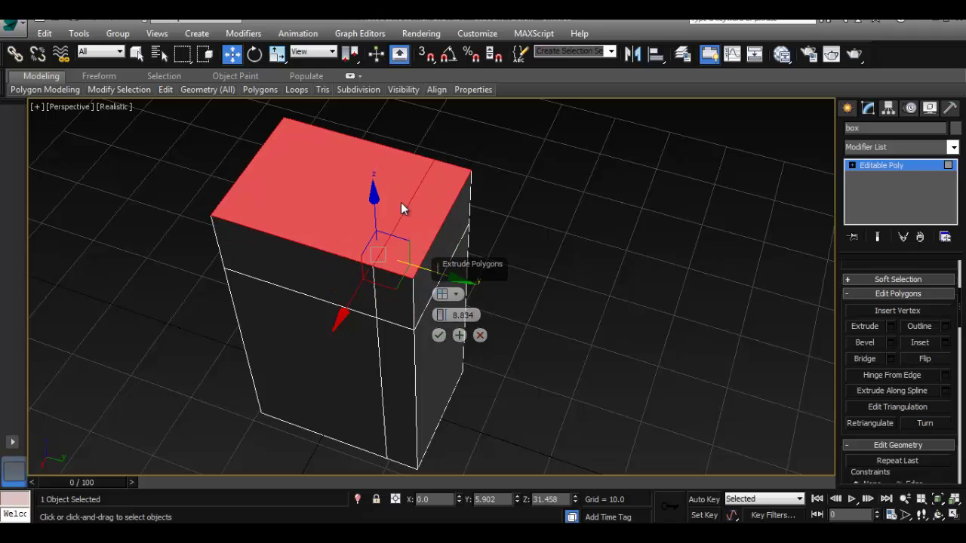
# - Scale the top polygons down slightly during the extrusion, compare the Group and By Polygon types, and apply it as By Polygon
pyautogui.press('r')
pyautogui.moveTo(380, 256); pyautogui.dragTo(393, 286)
pyautogui.click(451, 294)
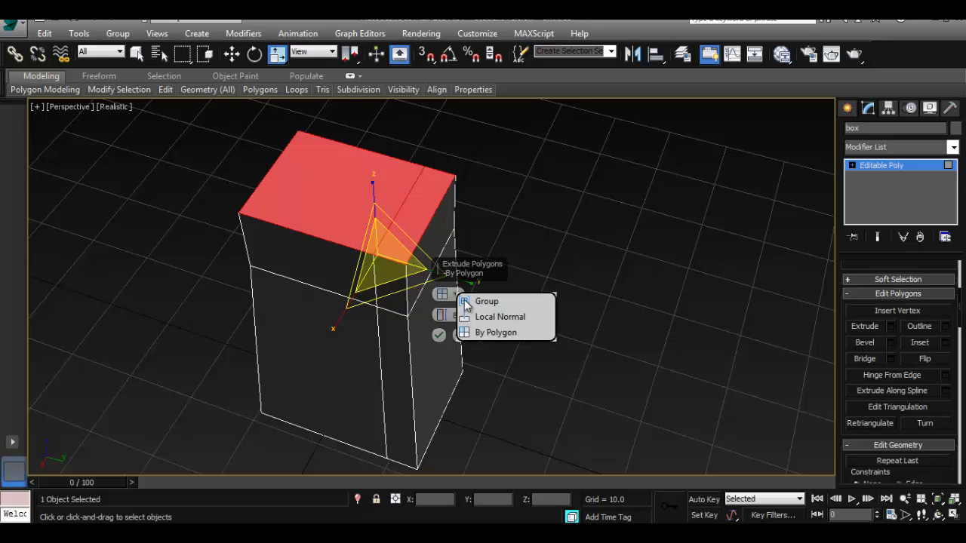
pyautogui.click(487, 332)
pyautogui.click(446, 295)
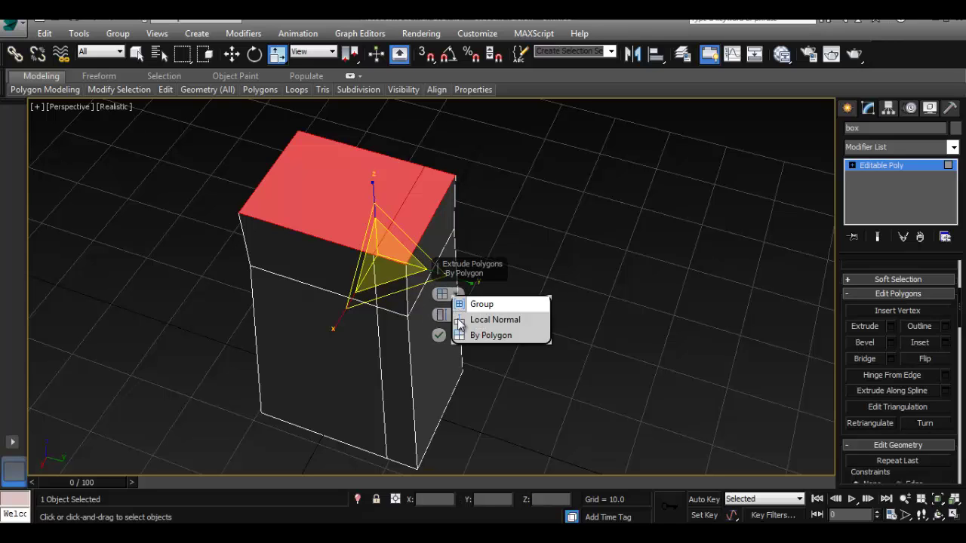
pyautogui.click(476, 335)
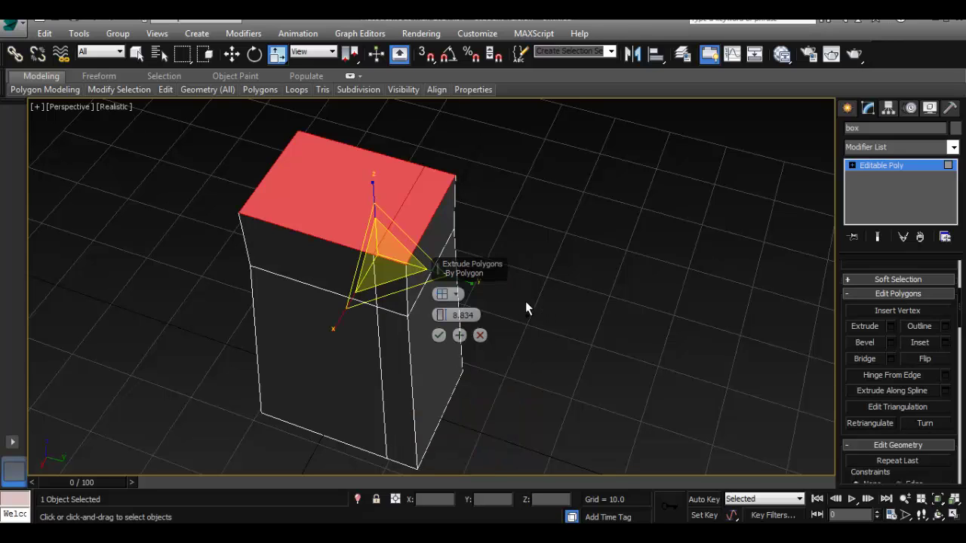
pyautogui.click(449, 293)
pyautogui.click(469, 305)
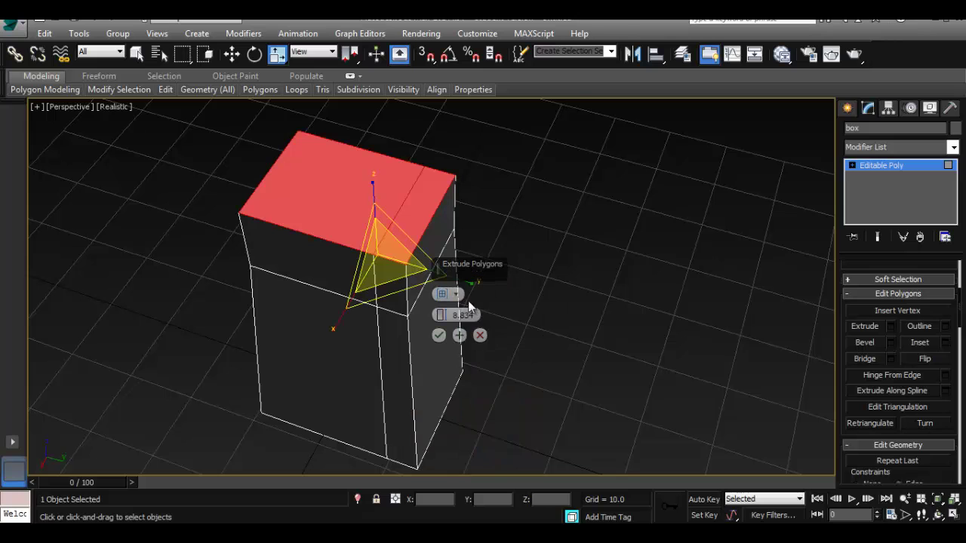
pyautogui.click(446, 294)
pyautogui.click(472, 305)
pyautogui.keyDown('alt'); pyautogui.moveTo(463, 215); pyautogui.dragTo(502, 306, button='middle'); pyautogui.keyUp('alt')
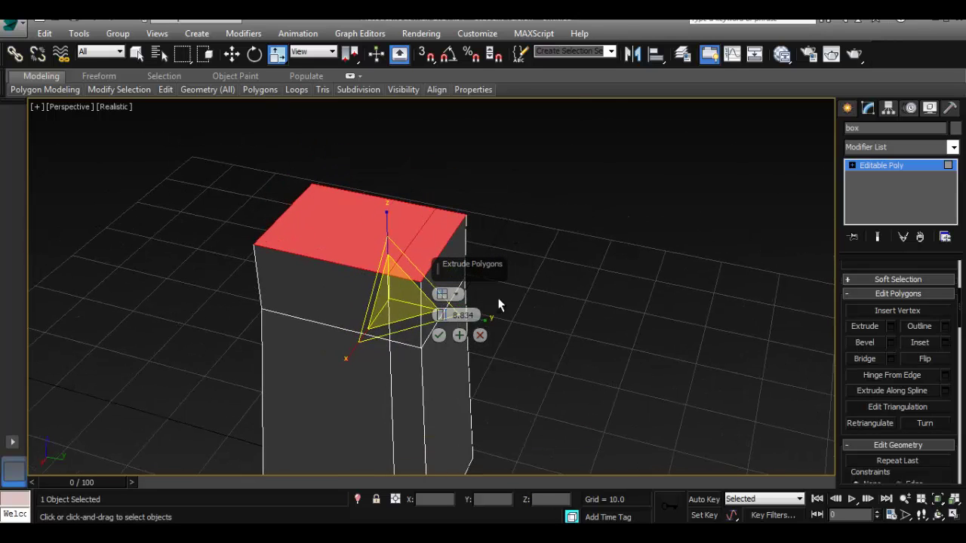
pyautogui.click(438, 335)
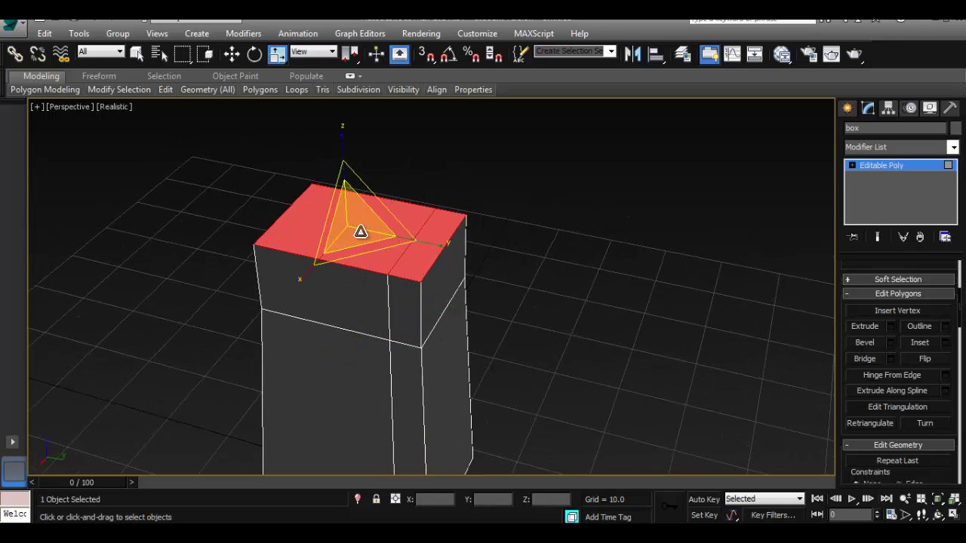
# - Scale the extruded top polygons uniformly to 67 percent and select only the larger top polygon
pyautogui.moveTo(347, 223); pyautogui.dragTo(390, 273)
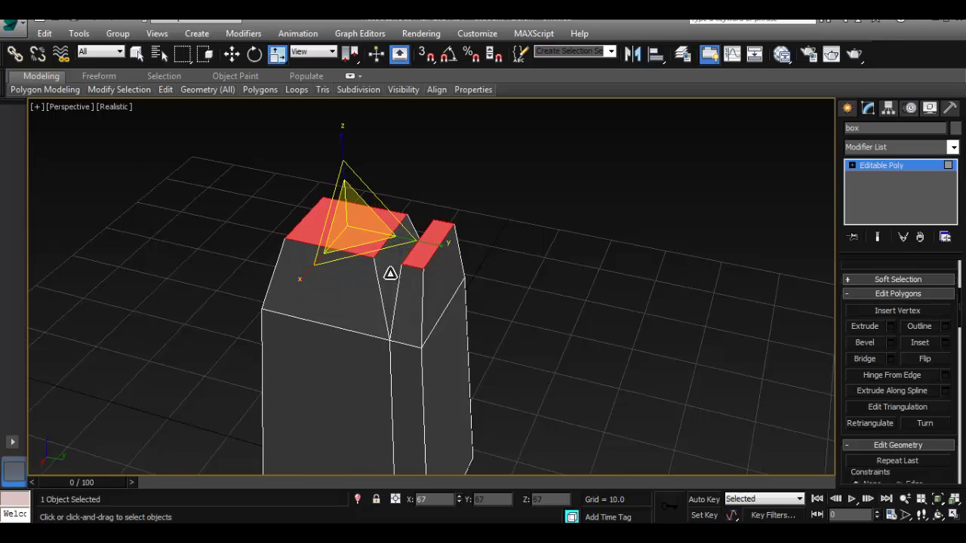
pyautogui.keyDown('alt'); pyautogui.moveTo(394, 278); pyautogui.dragTo(461, 263, button='middle'); pyautogui.keyUp('alt')
pyautogui.click(443, 254)
pyautogui.doubleClick(453, 332)
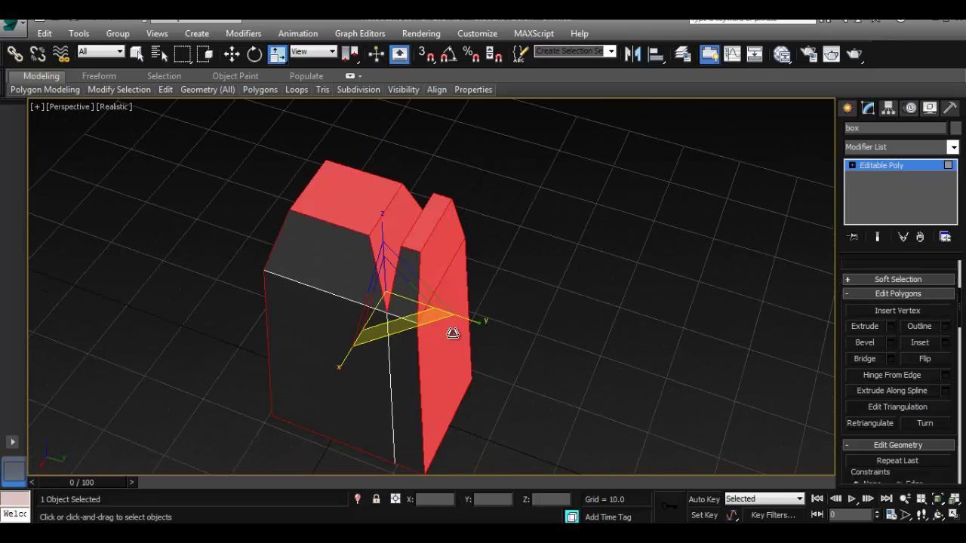
pyautogui.click(518, 250)
pyautogui.click(430, 234)
pyautogui.click(354, 200)
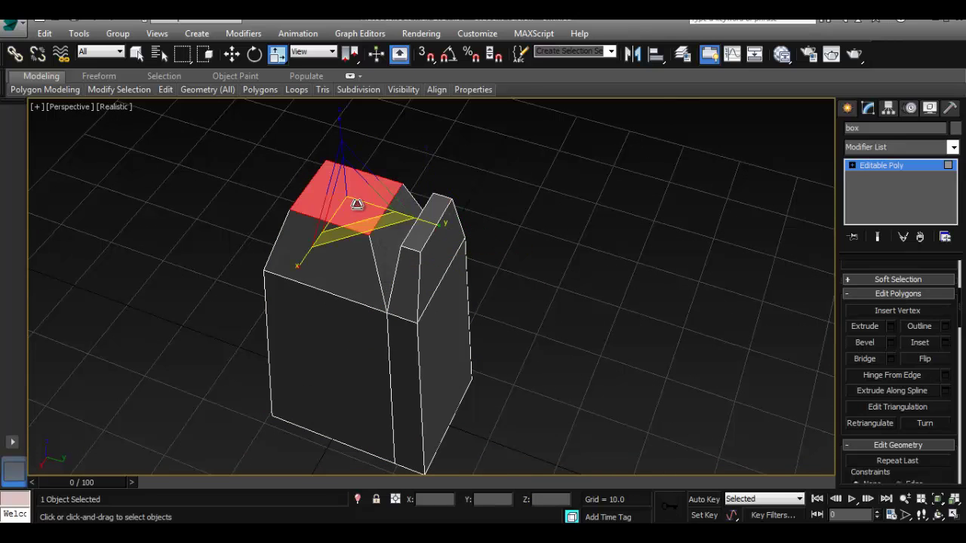
# - Practise adding the sloped and vertical polygons on the negative Y side to the selection, and reselect only the larger top polygon
pyautogui.keyDown('alt'); pyautogui.moveTo(378, 292); pyautogui.dragTo(438, 274, button='middle'); pyautogui.keyUp('alt')
pyautogui.keyDown('alt'); pyautogui.click(362, 222); pyautogui.keyUp('alt')
pyautogui.click(362, 222)
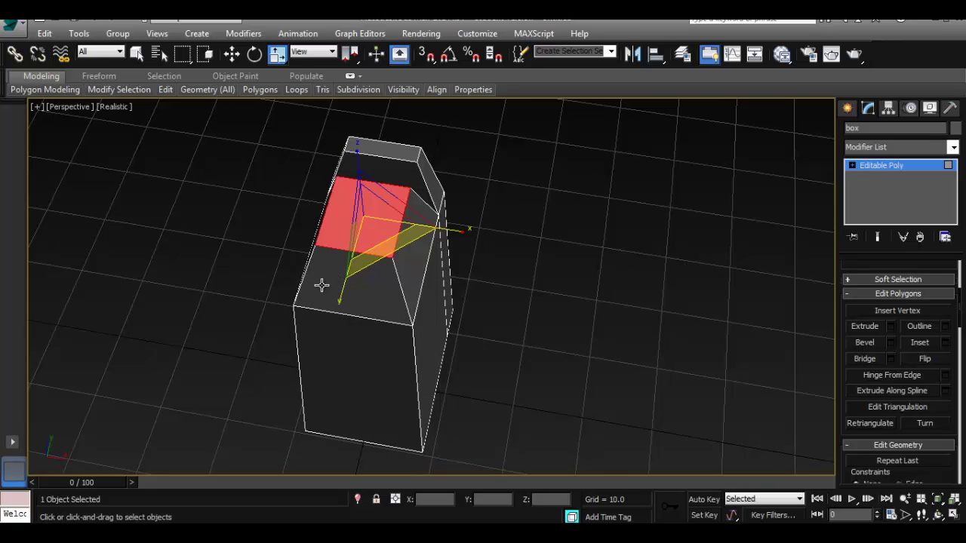
pyautogui.keyDown('ctrl'); pyautogui.click(320, 284); pyautogui.keyUp('ctrl')
pyautogui.keyDown('ctrl'); pyautogui.click(312, 334); pyautogui.keyUp('ctrl')
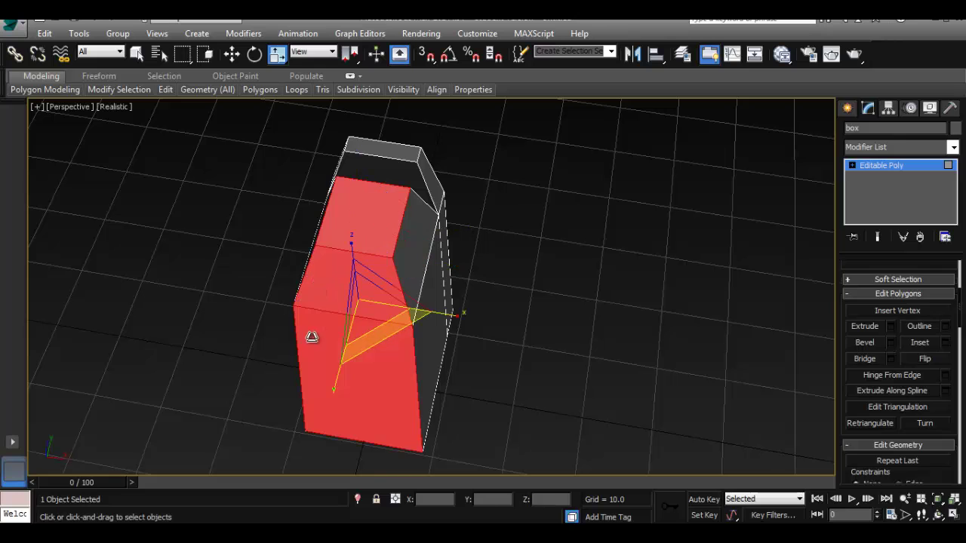
pyautogui.click(400, 227)
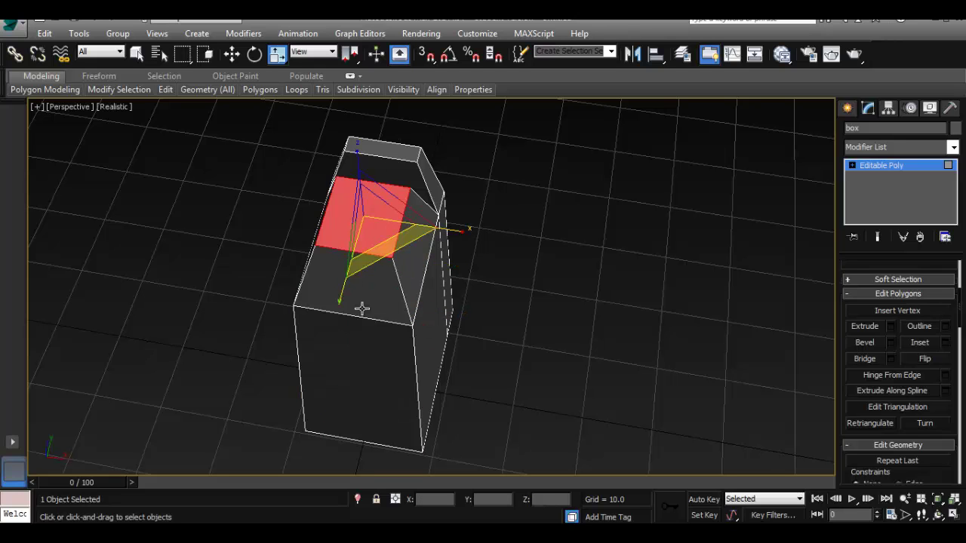
pyautogui.hotkey('ctrl', 'a')
pyautogui.keyDown('alt'); pyautogui.moveTo(323, 286); pyautogui.dragTo(402, 324, button='middle'); pyautogui.keyUp('alt')
pyautogui.click(330, 168)
pyautogui.keyDown('alt'); pyautogui.moveTo(329, 168); pyautogui.dragTo(474, 264, button='middle'); pyautogui.keyUp('alt')
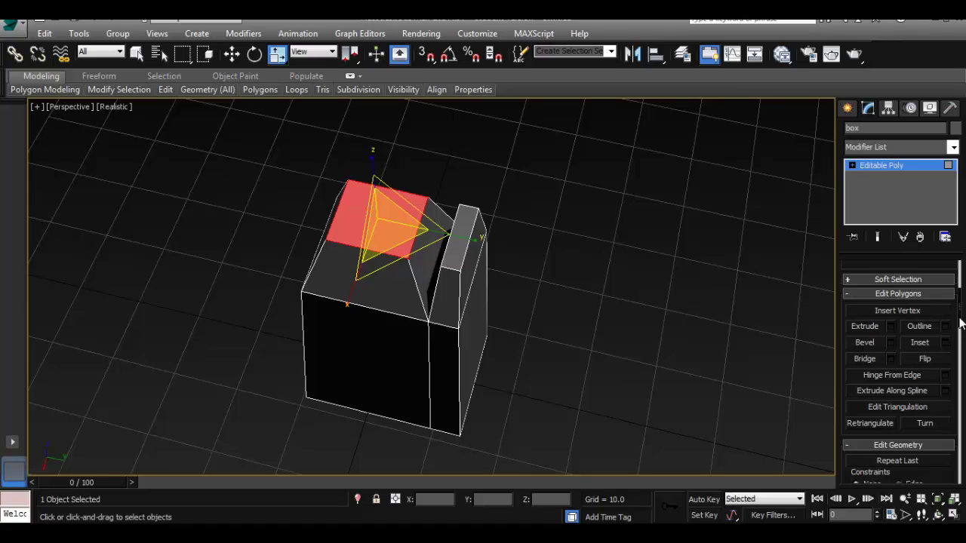
# - Leave the Polygon level to work on the whole box and activate the Move tool
pyautogui.moveTo(960, 299); pyautogui.dragTo(960, 341)
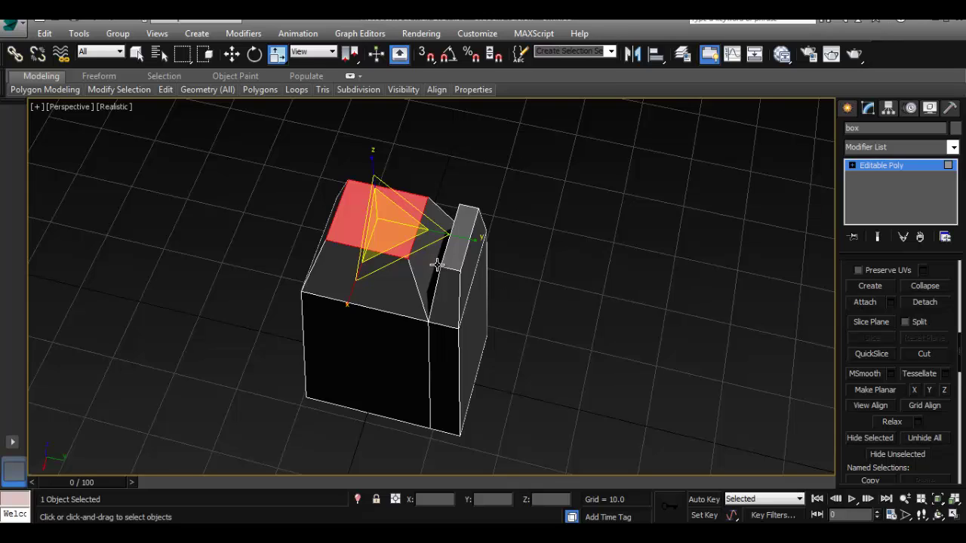
pyautogui.rightClick(434, 296)
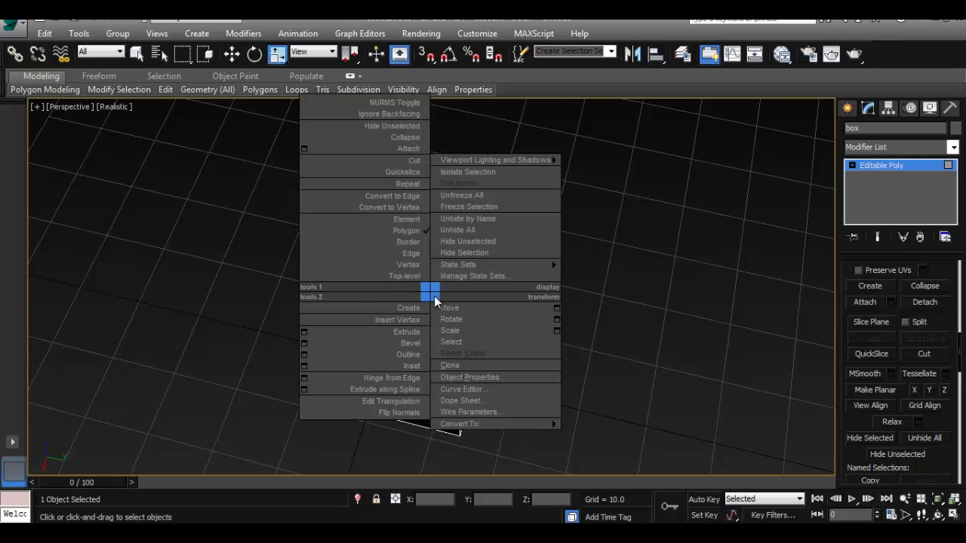
pyautogui.click(873, 173)
pyautogui.click(877, 166)
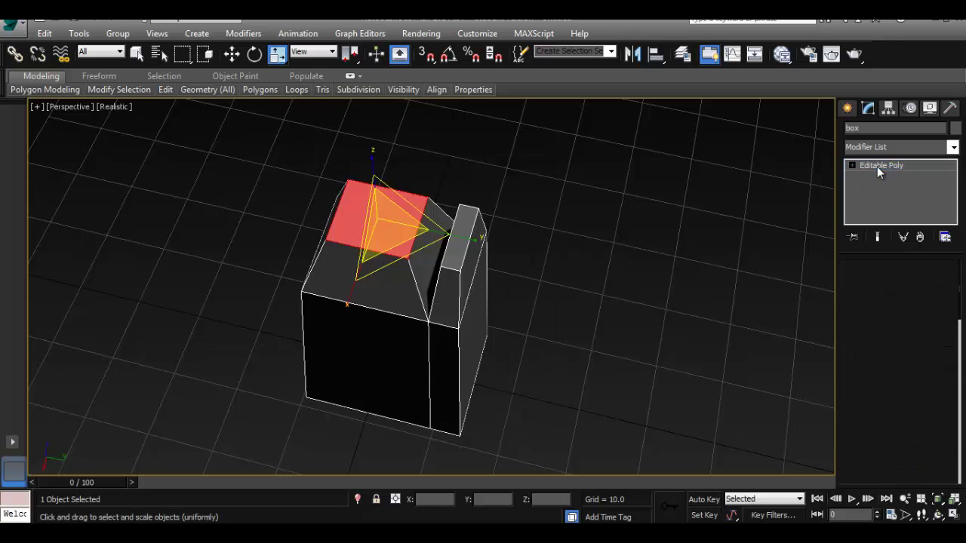
pyautogui.moveTo(552, 273); pyautogui.dragTo(546, 274, button='middle')
pyautogui.press('w')
pyautogui.moveTo(514, 325); pyautogui.dragTo(515, 305, button='middle')
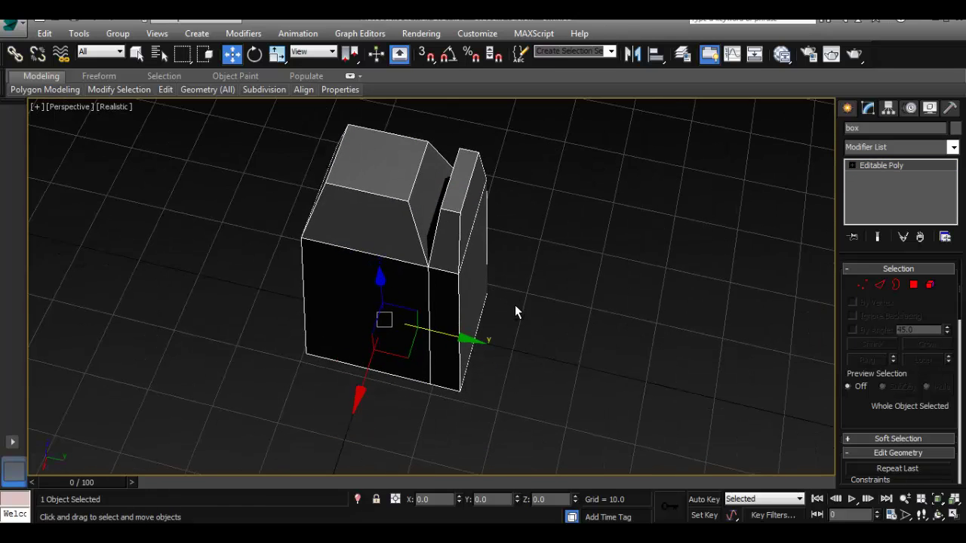
# - Clone the box along the positive Y axis and move the clone to about Y 30.158
pyautogui.keyDown('shift'); pyautogui.moveTo(451, 348); pyautogui.dragTo(624, 356); pyautogui.keyUp('shift')
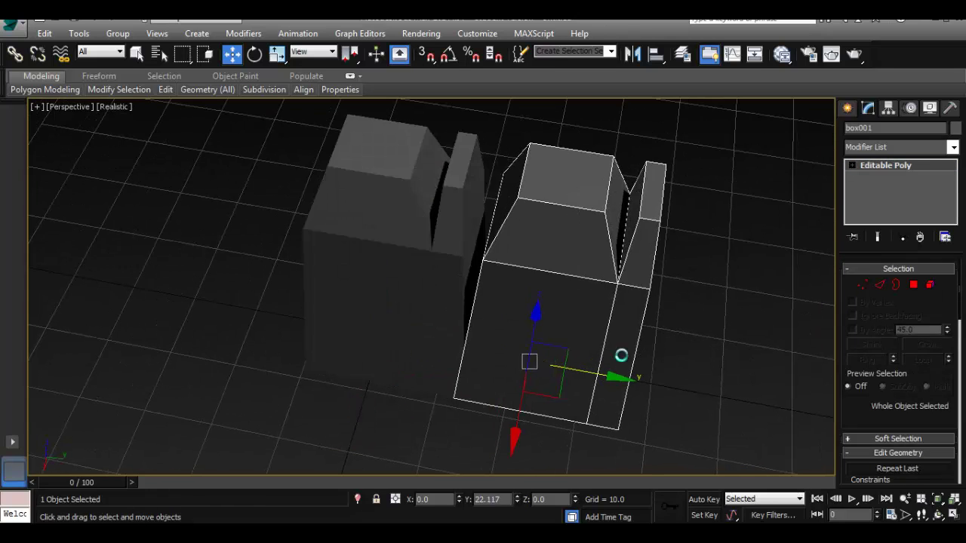
pyautogui.click(483, 333)
pyautogui.moveTo(613, 375); pyautogui.dragTo(671, 387)
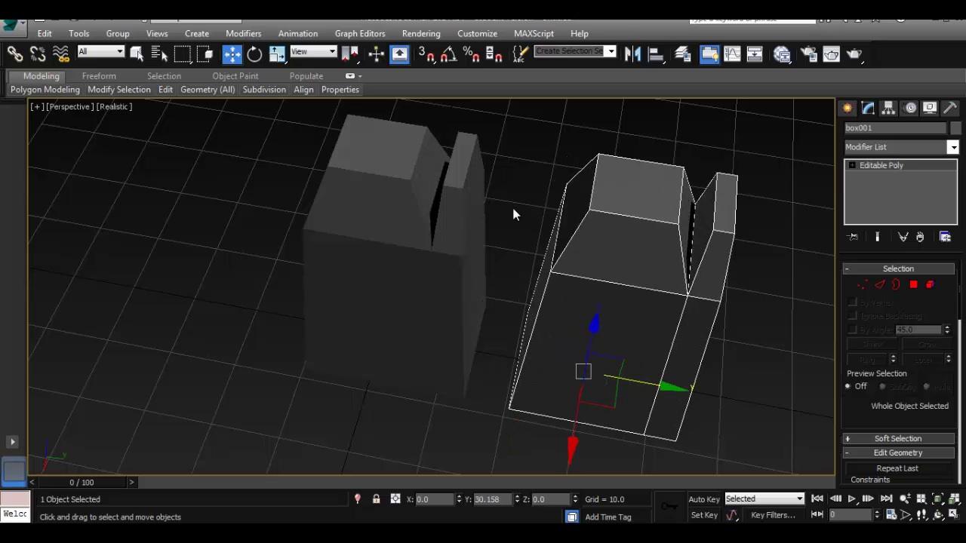
pyautogui.keyDown('alt'); pyautogui.moveTo(513, 215); pyautogui.dragTo(379, 248, button='middle'); pyautogui.keyUp('alt')
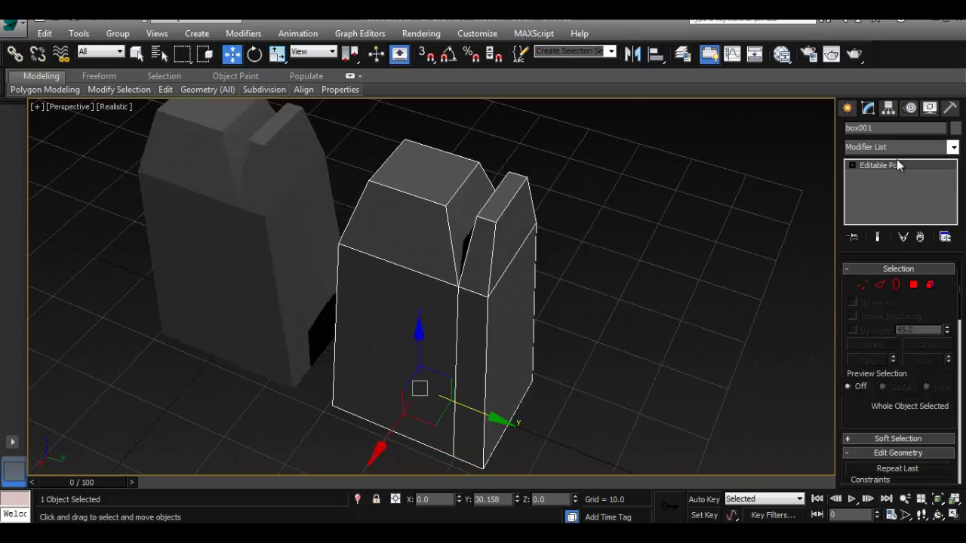
# - Make one independent copy of box001 along the negative X axis, placed at about X -33.4
pyautogui.click(483, 201)
pyautogui.click(450, 186)
pyautogui.keyDown('shift'); pyautogui.moveTo(375, 456); pyautogui.dragTo(492, 280); pyautogui.keyUp('shift')
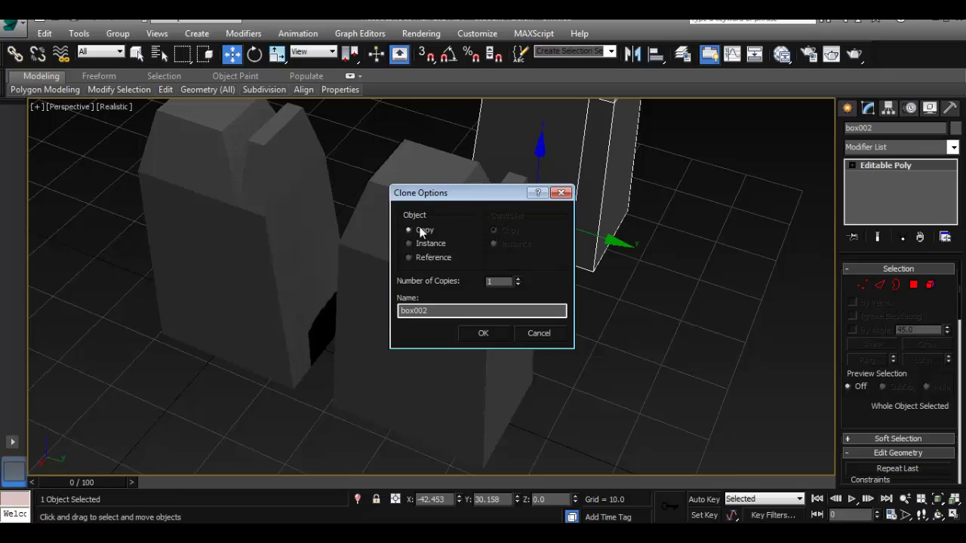
pyautogui.click(479, 335)
pyautogui.moveTo(549, 356)
pyautogui.mouseDown(button='middle')
pyautogui.moveTo(579, 424)
pyautogui.moveTo(612, 388)
pyautogui.moveTo(520, 390)
pyautogui.mouseUp(button='middle')
pyautogui.keyDown('alt'); pyautogui.moveTo(636, 308); pyautogui.dragTo(509, 264, button='middle'); pyautogui.keyUp('alt')
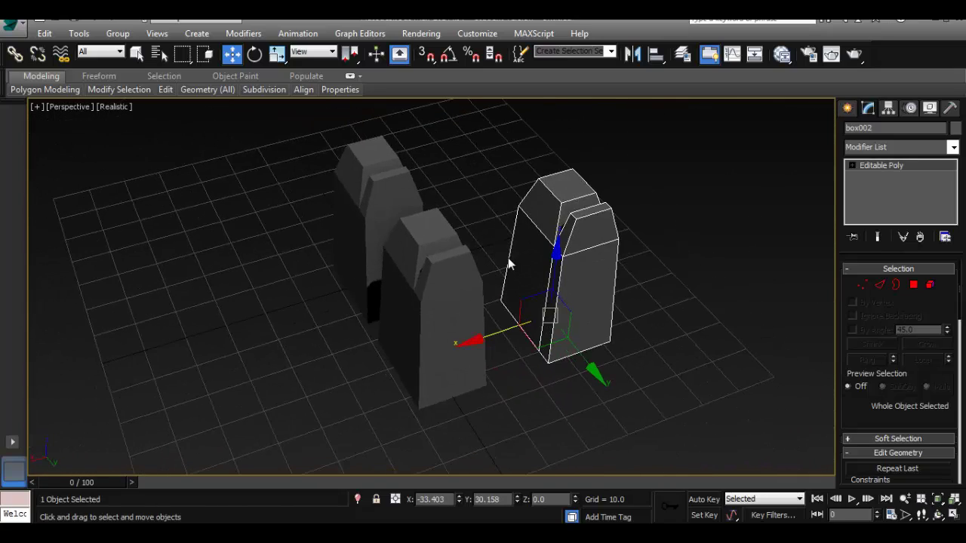
# - Select box001 and attach the original box and box002 to it as one editable poly
pyautogui.moveTo(961, 305); pyautogui.dragTo(963, 315)
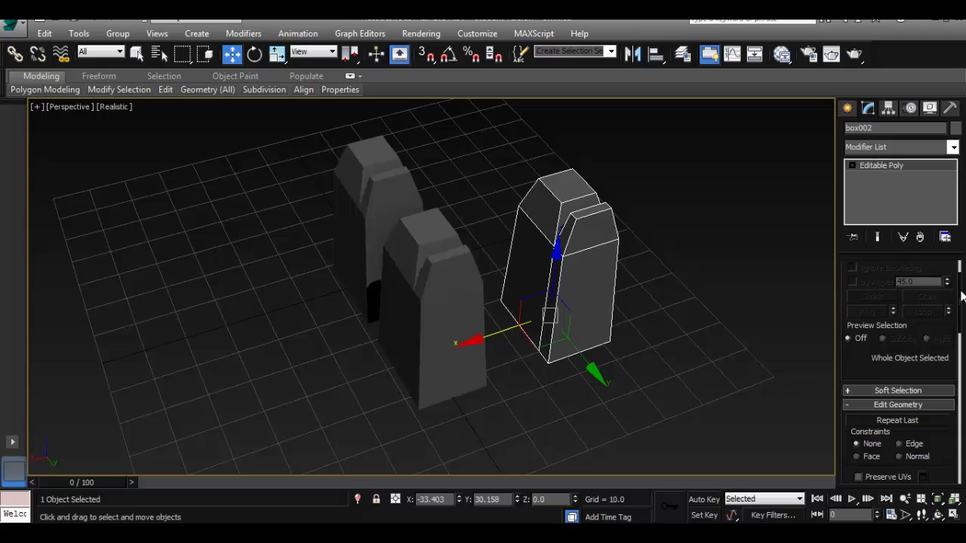
pyautogui.scroll(-5, 898, 363)
pyautogui.scroll(2, 964, 343)
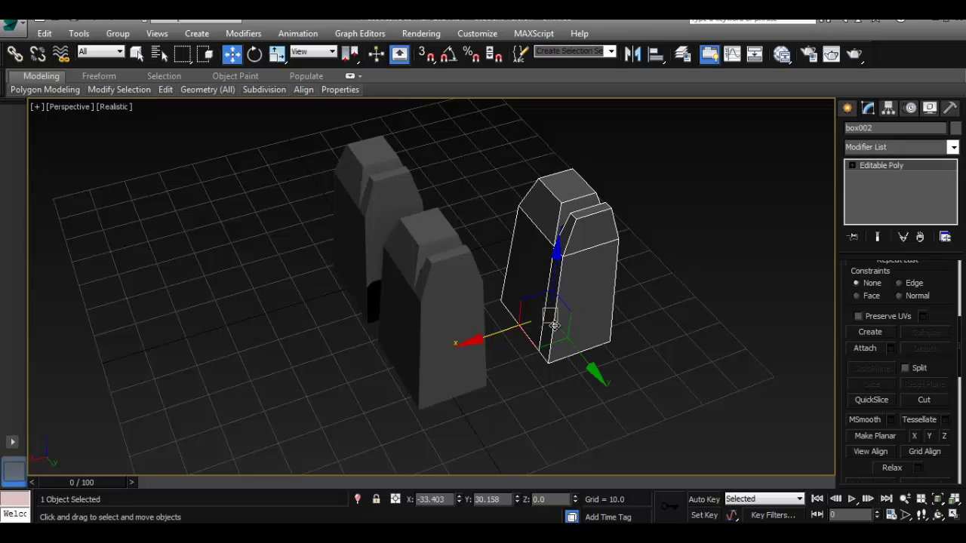
pyautogui.keyDown('shift'); pyautogui.moveTo(555, 317); pyautogui.dragTo(424, 359); pyautogui.keyUp('shift')
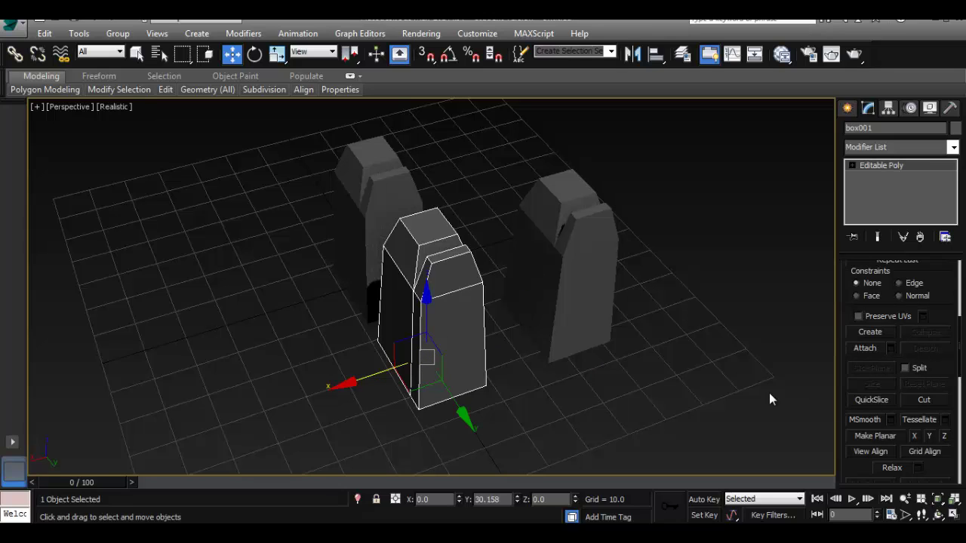
pyautogui.click(865, 348)
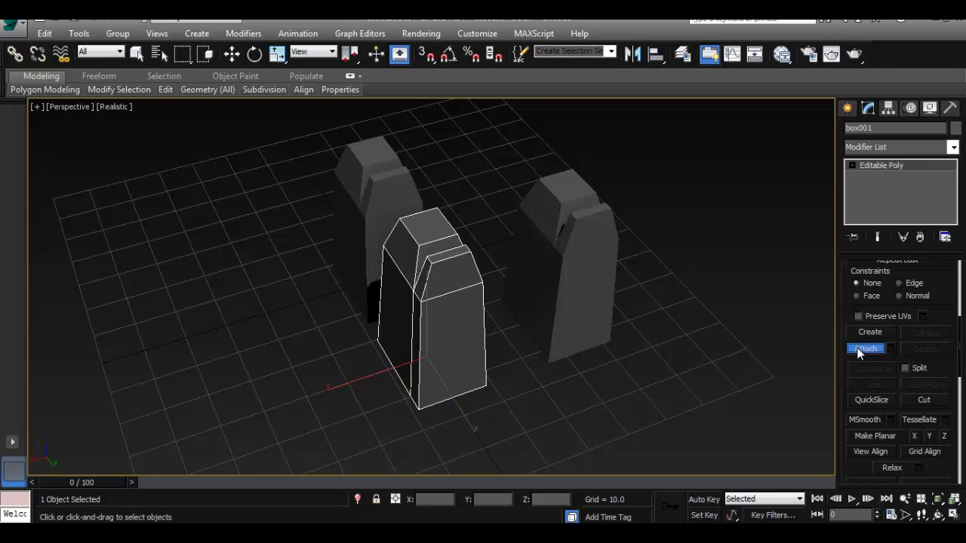
pyautogui.click(369, 189)
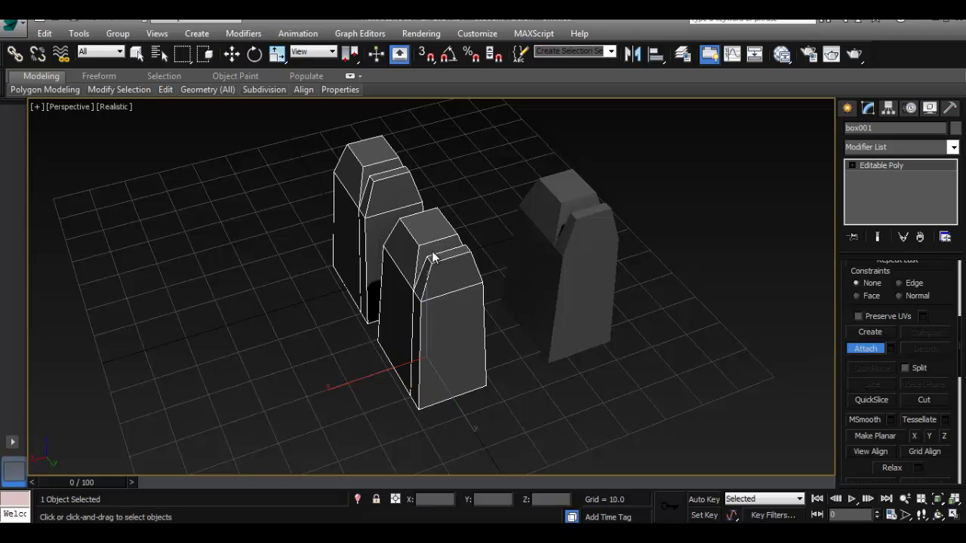
pyautogui.click(558, 217)
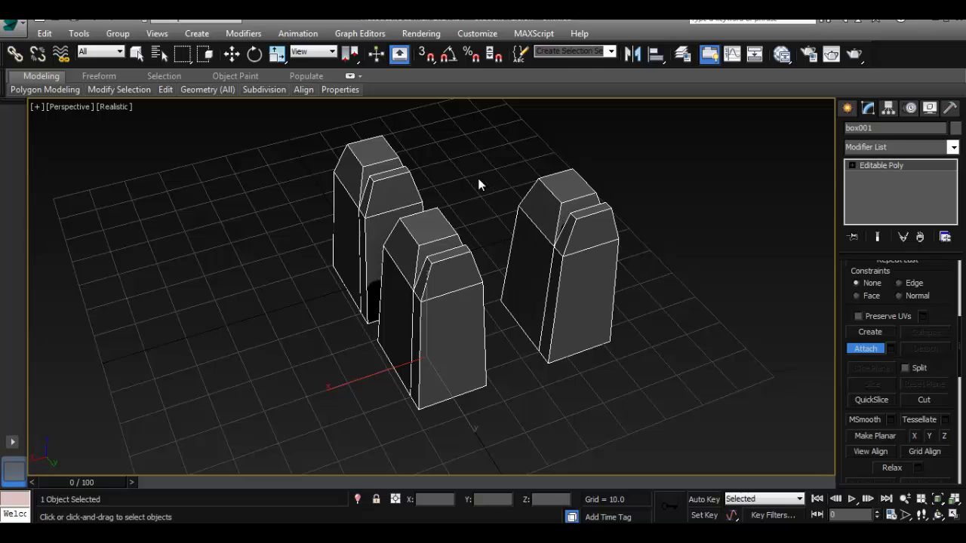
pyautogui.press('w')
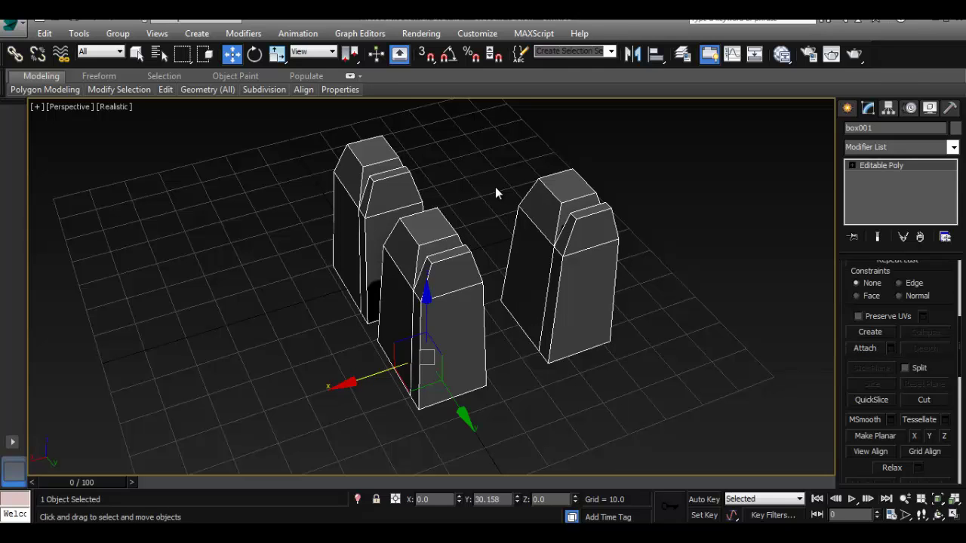
pyautogui.keyDown('alt'); pyautogui.moveTo(527, 295); pyautogui.dragTo(614, 295, button='middle'); pyautogui.keyUp('alt')
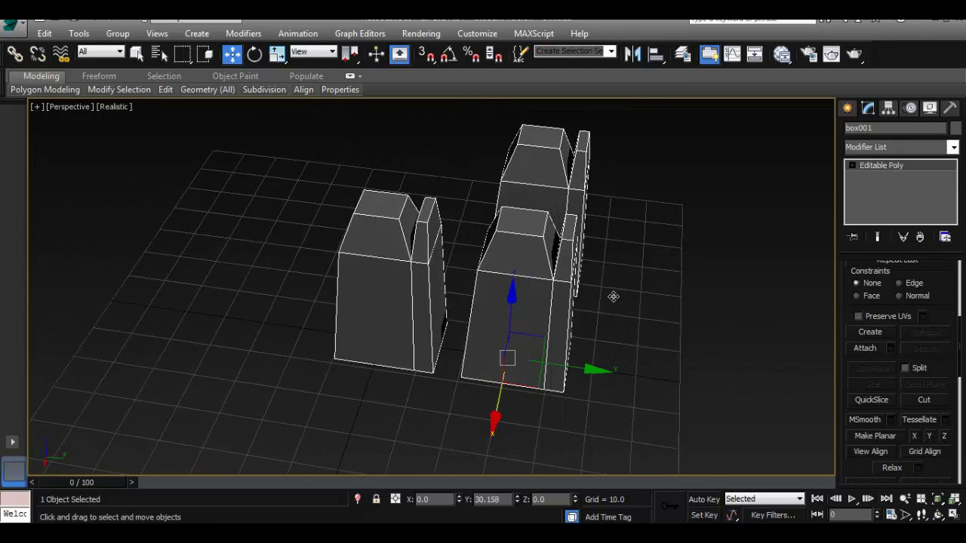
pyautogui.click(625, 282)
pyautogui.click(545, 272)
pyautogui.keyDown('alt'); pyautogui.moveTo(546, 272); pyautogui.dragTo(612, 295, button='middle'); pyautogui.keyUp('alt')
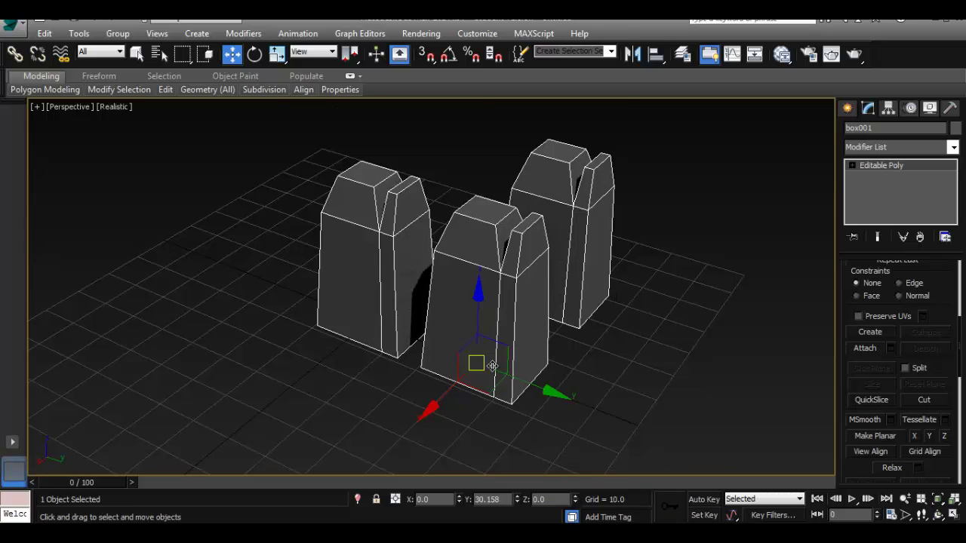
pyautogui.keyDown('alt'); pyautogui.moveTo(532, 210); pyautogui.dragTo(581, 233, button='middle'); pyautogui.keyUp('alt')
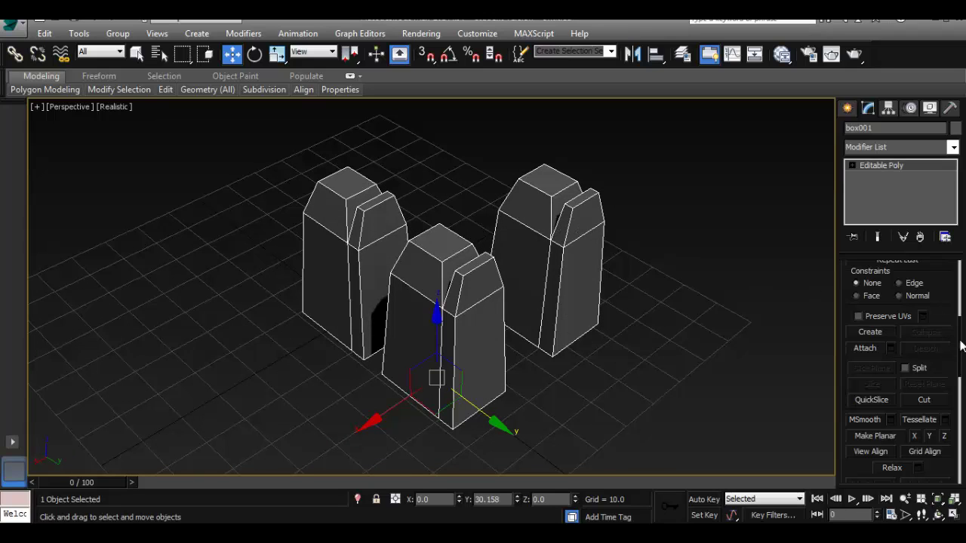
# - Look through the editable poly selection and geometry commands available for the whole attached object
pyautogui.scroll(-3, 963, 345)
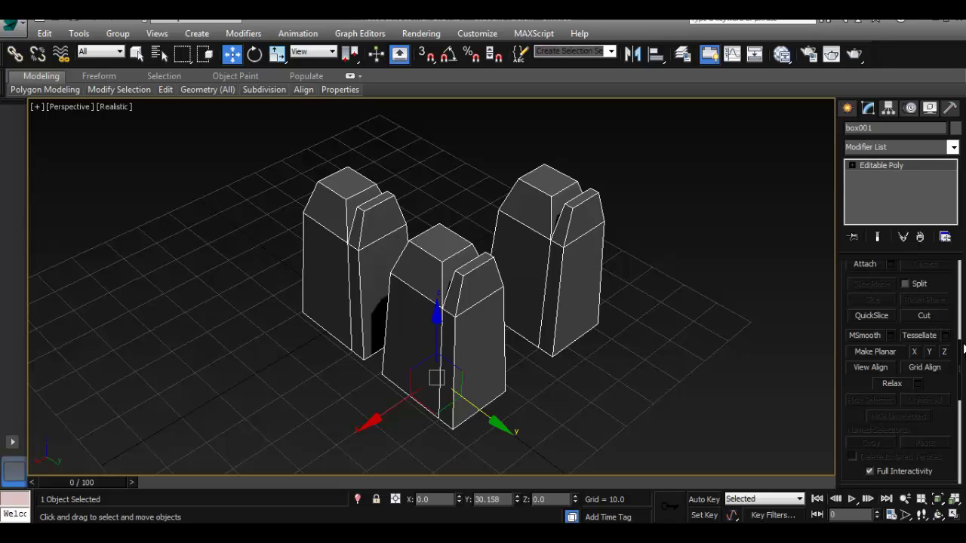
pyautogui.scroll(-5, 964, 347)
pyautogui.scroll(-6, 898, 370)
pyautogui.scroll(10, 962, 345)
pyautogui.scroll(4, 960, 332)
pyautogui.scroll(-7, 957, 320)
pyautogui.scroll(-5, 963, 404)
pyautogui.scroll(12, 962, 347)
pyautogui.scroll(-1, 962, 296)
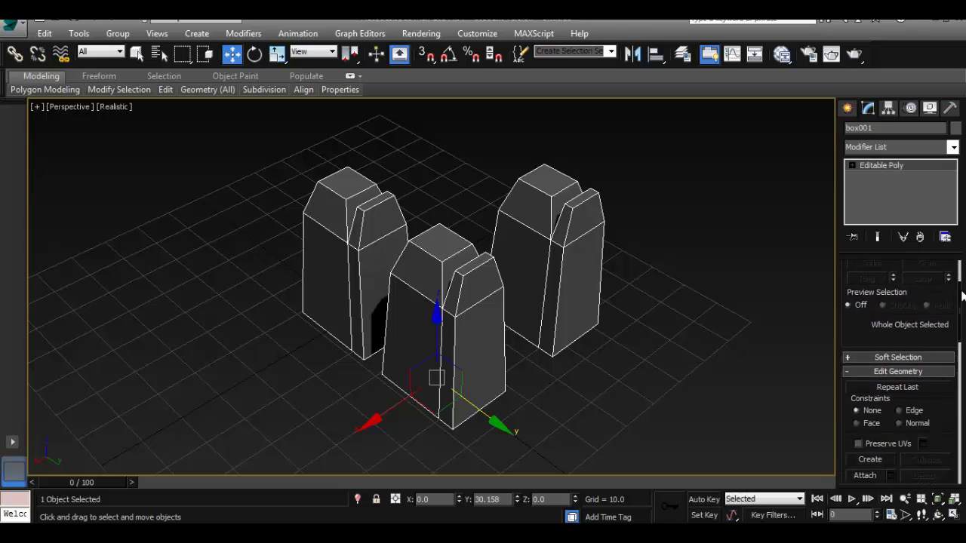
pyautogui.scroll(-1, 963, 296)
# - Switch to the Vertex level and select the near shoulder corner vertex of the front box, below its narrow ridge
pyautogui.rightClick(477, 259)
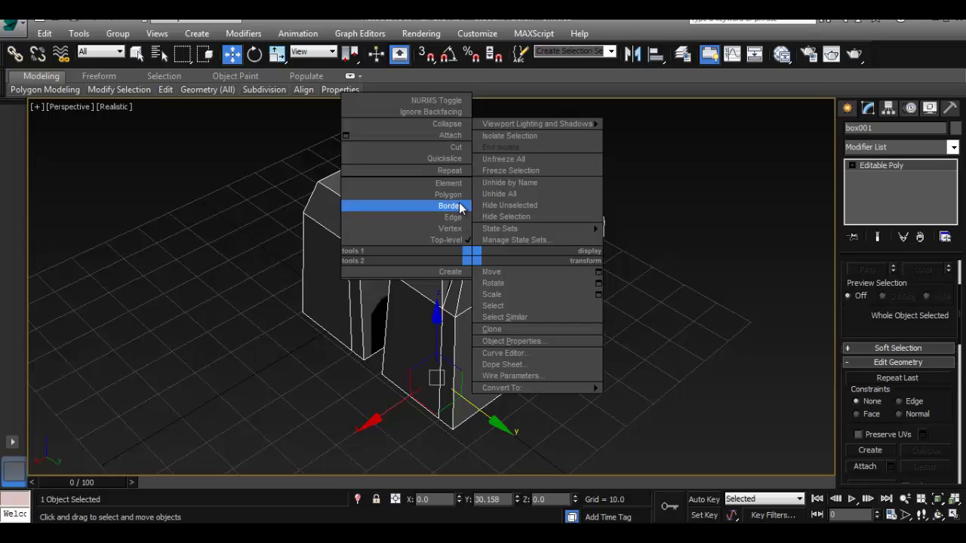
pyautogui.click(455, 228)
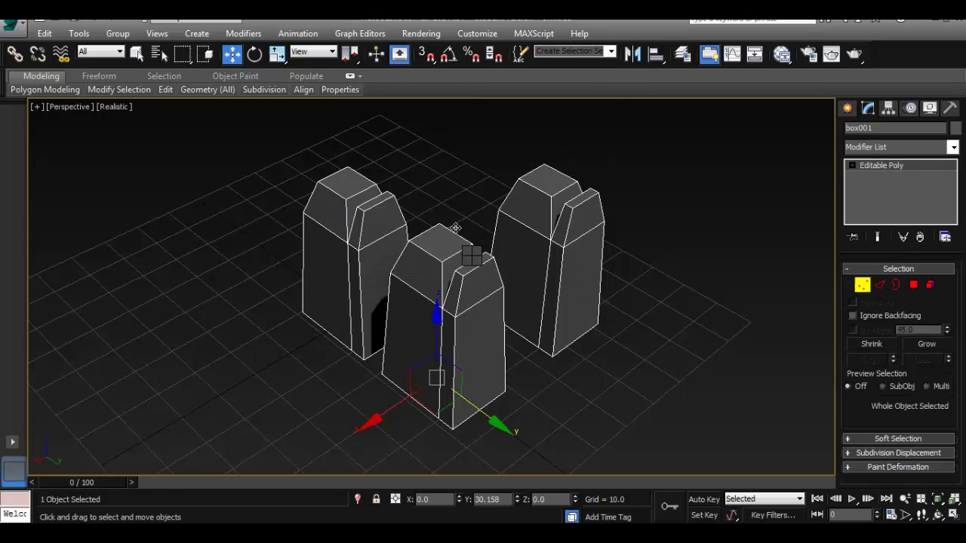
pyautogui.click(453, 313)
pyautogui.scroll(2, 484, 263)
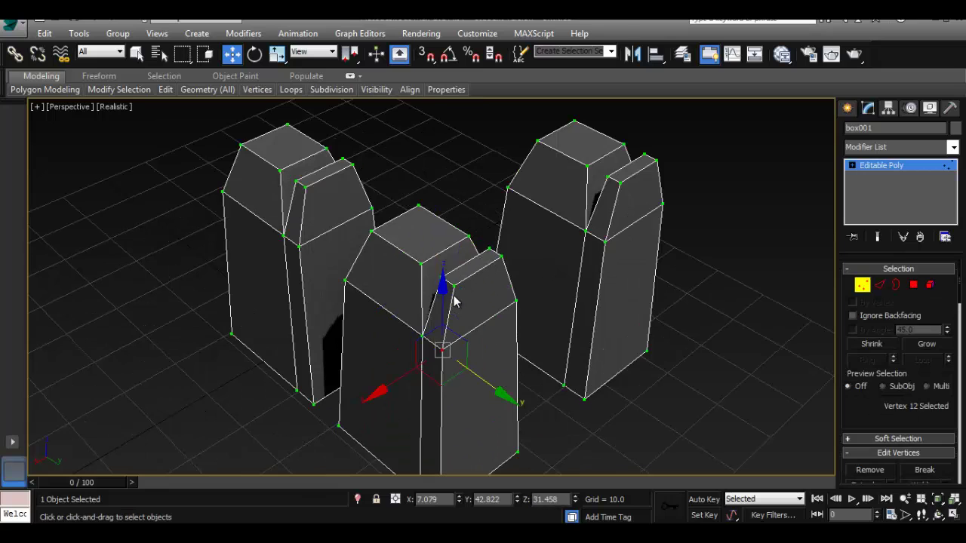
pyautogui.scroll(3, 455, 300)
pyautogui.scroll(-5, 935, 338)
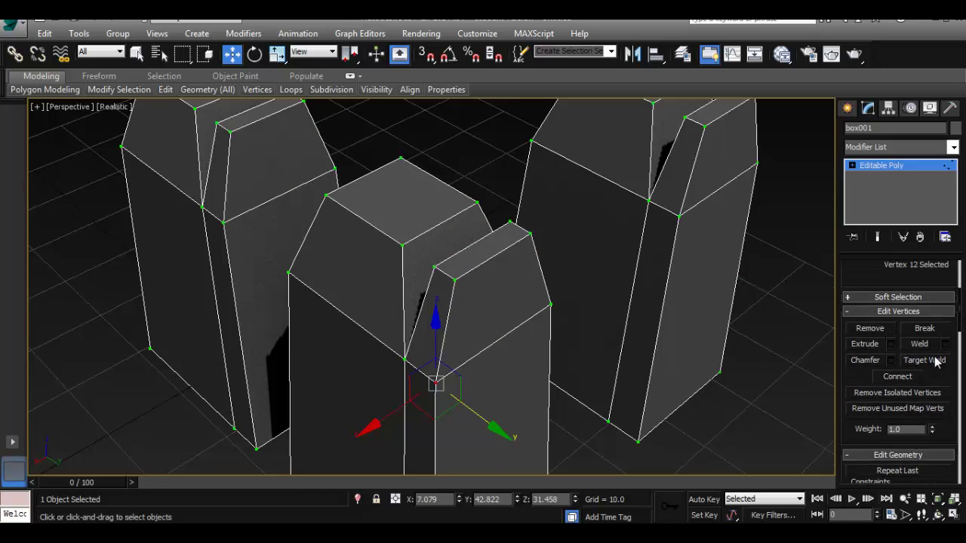
# - Target-weld the front box's two outer shoulder vertices to the ridge corner vertices directly above them and return to the Move tool
pyautogui.click(928, 360)
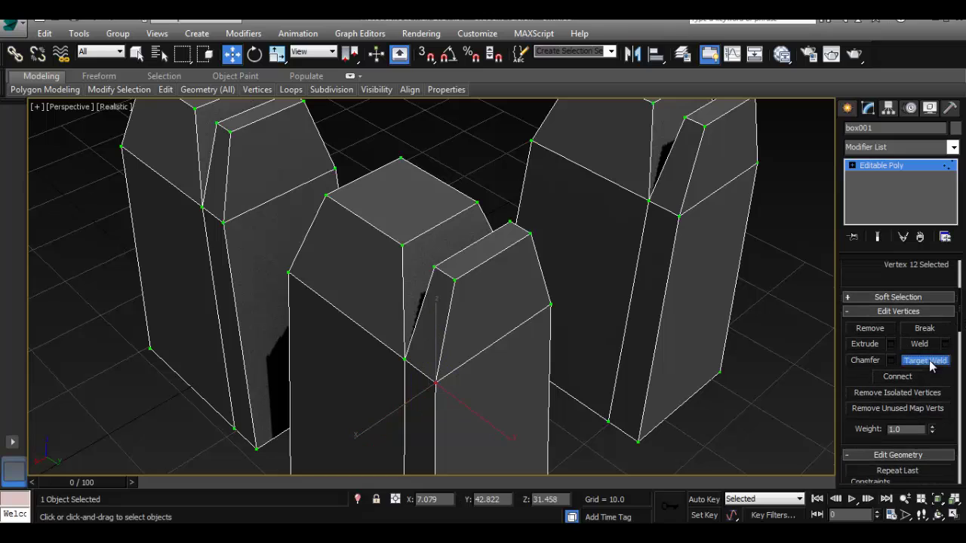
pyautogui.click(436, 384)
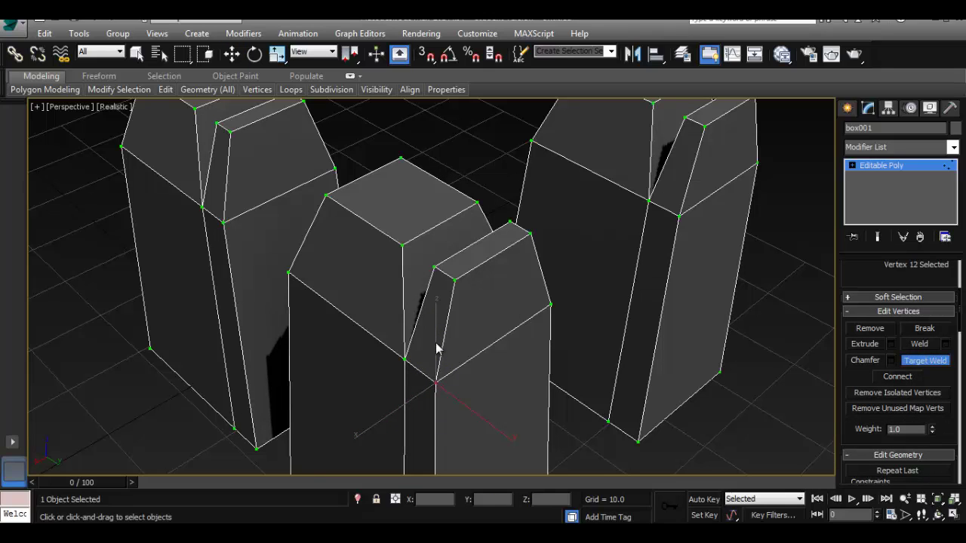
pyautogui.click(455, 280)
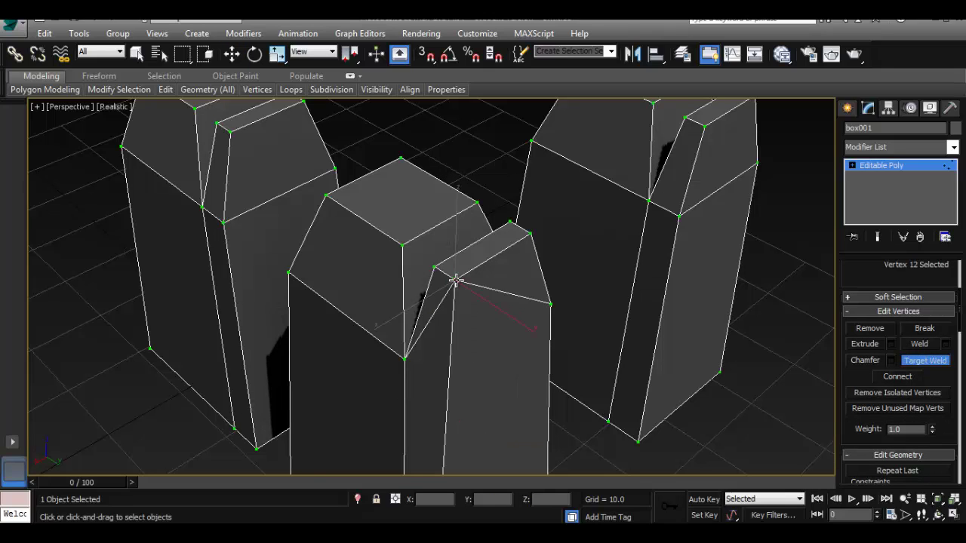
pyautogui.click(550, 304)
pyautogui.click(530, 233)
pyautogui.press('w')
pyautogui.keyDown('alt'); pyautogui.moveTo(549, 248); pyautogui.dragTo(593, 263, button='middle'); pyautogui.keyUp('alt')
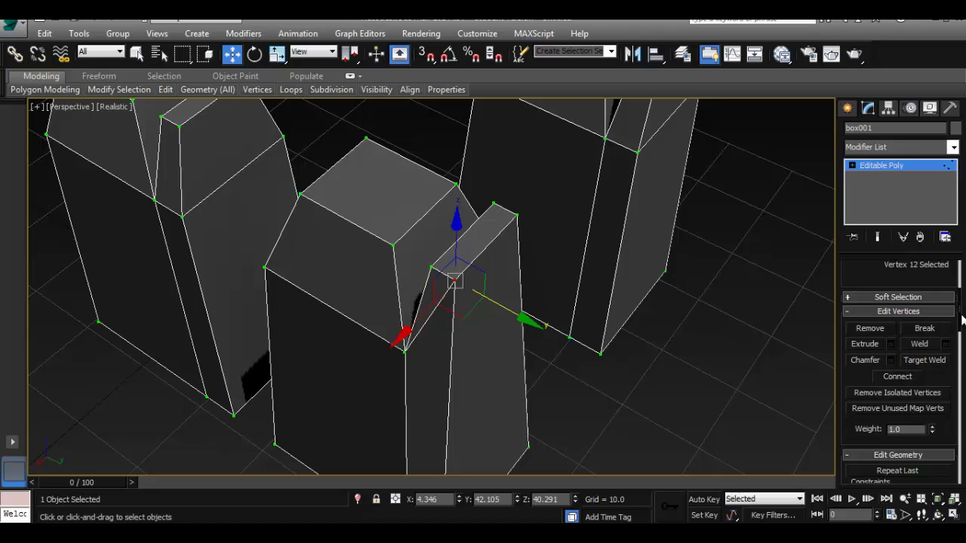
pyautogui.scroll(-3, 960, 333)
pyautogui.scroll(-5, 960, 332)
pyautogui.scroll(5, 960, 332)
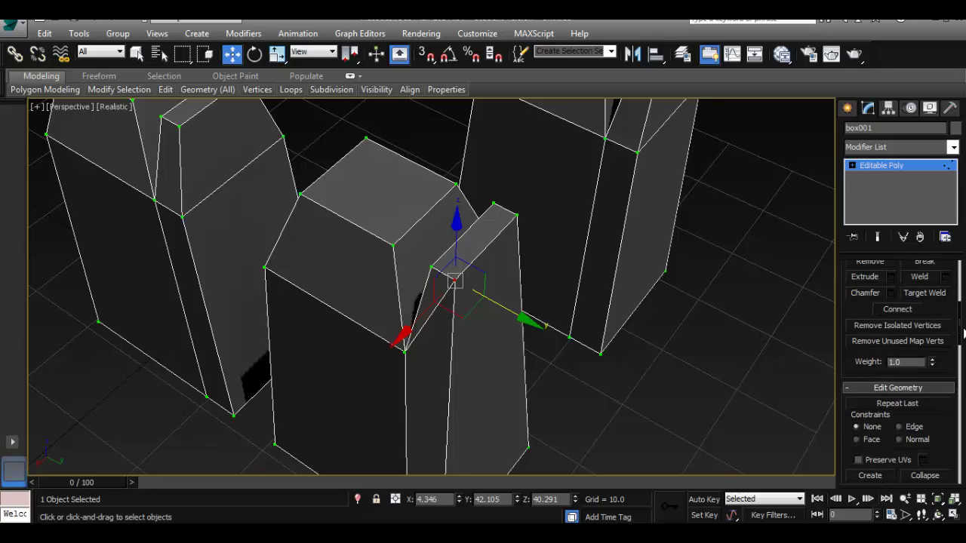
# - Connect two diagonally opposite vertices of the large end face on the box along negative X, then clear the selection
pyautogui.moveTo(501, 331); pyautogui.dragTo(565, 189, button='middle')
pyautogui.rightClick(561, 202)
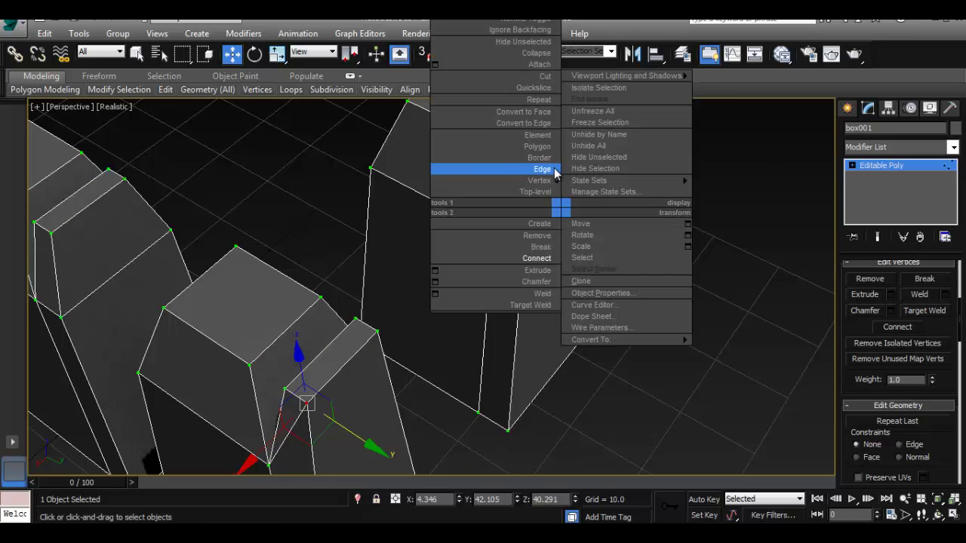
pyautogui.click(582, 150)
pyautogui.click(594, 169)
pyautogui.keyDown('ctrl'); pyautogui.click(507, 427); pyautogui.keyUp('ctrl')
pyautogui.keyDown('alt'); pyautogui.moveTo(593, 350); pyautogui.dragTo(564, 266, button='middle'); pyautogui.keyUp('alt')
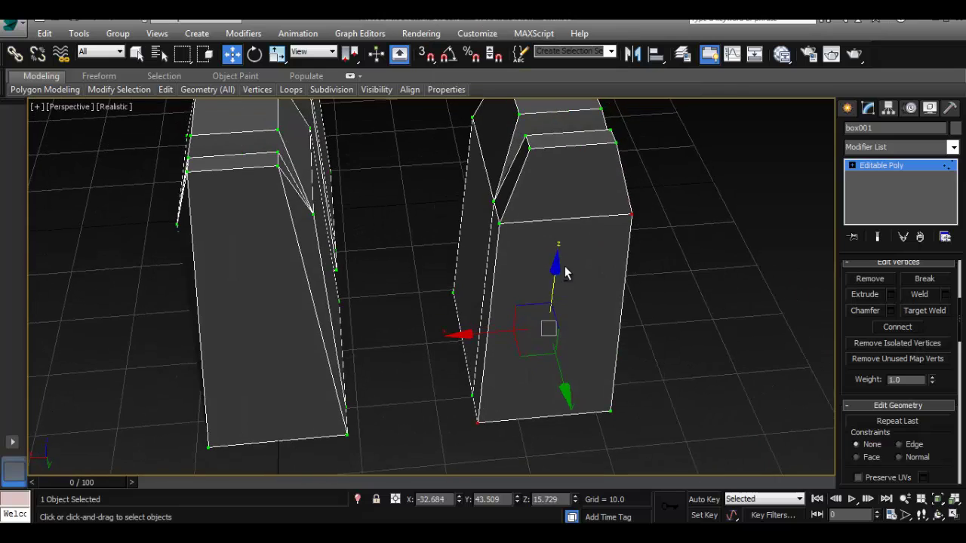
pyautogui.rightClick(583, 223)
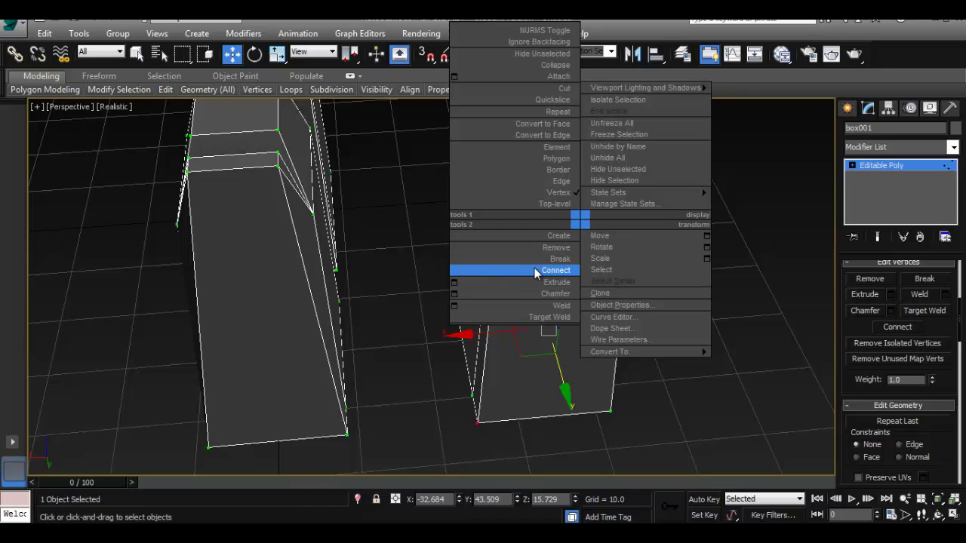
pyautogui.click(555, 271)
pyautogui.click(656, 199)
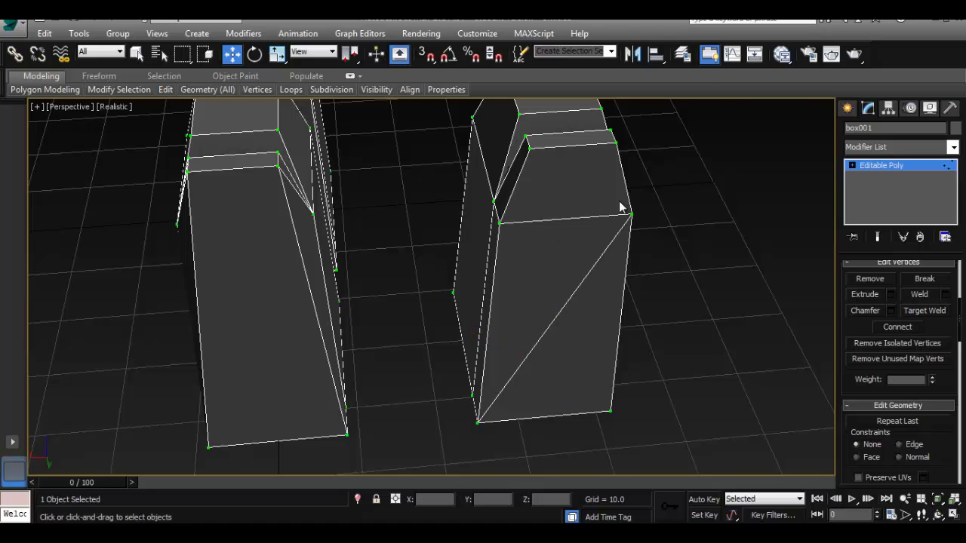
# - Select two diagonally opposite vertices of the sloped face above the newly divided end face
pyautogui.keyDown('alt'); pyautogui.moveTo(560, 196); pyautogui.dragTo(530, 272, button='middle'); pyautogui.keyUp('alt')
pyautogui.click(534, 286)
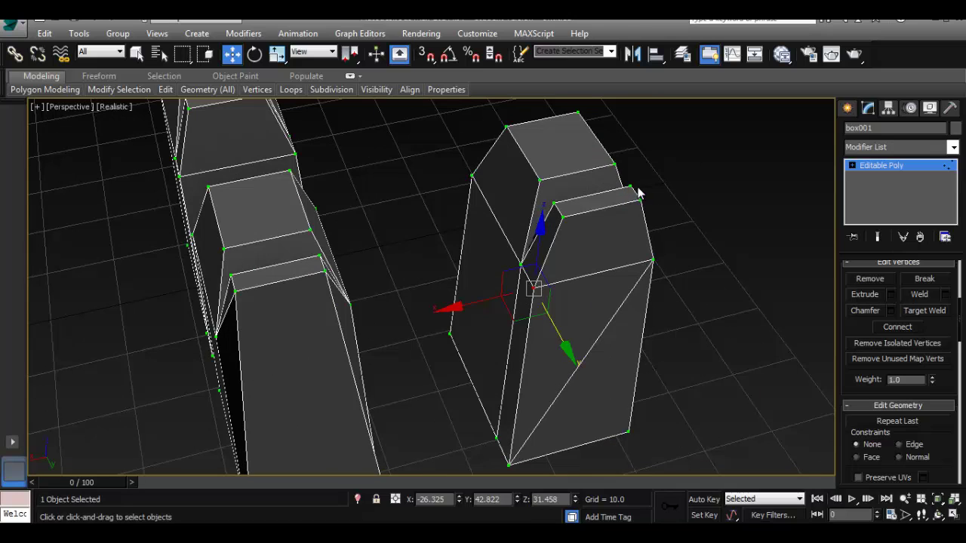
pyautogui.keyDown('ctrl'); pyautogui.click(645, 210); pyautogui.keyUp('ctrl')
pyautogui.keyDown('alt'); pyautogui.moveTo(627, 240); pyautogui.dragTo(649, 292, button='middle'); pyautogui.keyUp('alt')
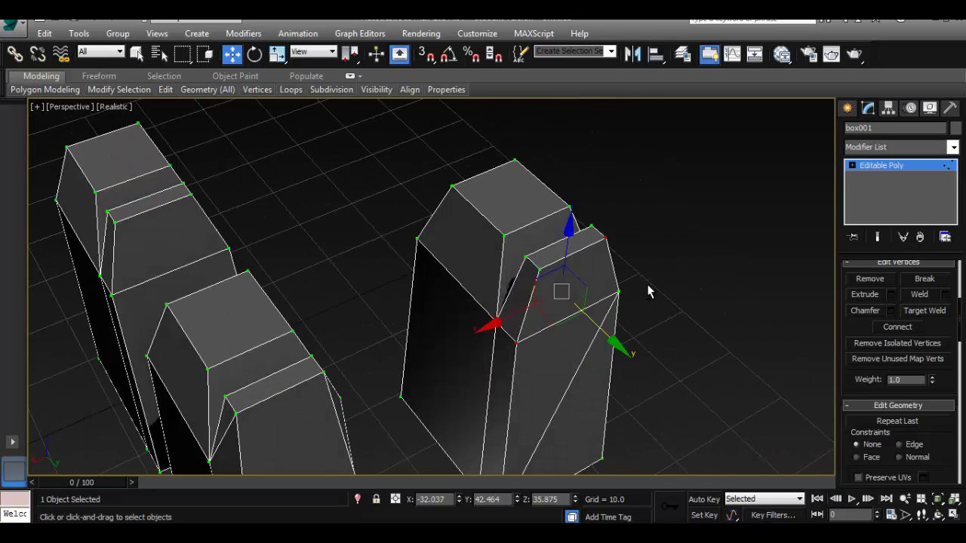
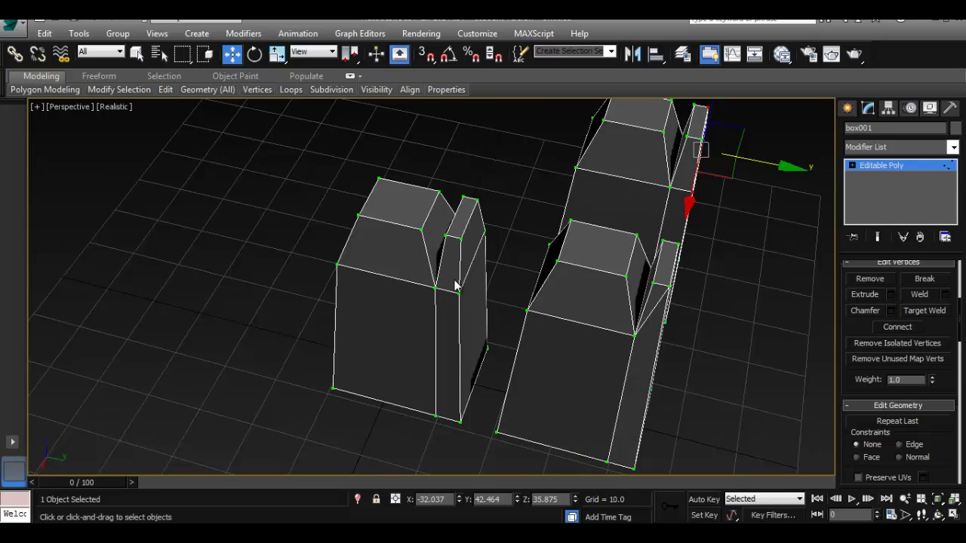
# - Switch to the Edge level and select the ring of horizontal edges around the wide part of the original box
pyautogui.keyDown('alt'); pyautogui.moveTo(455, 285); pyautogui.dragTo(392, 230, button='middle'); pyautogui.keyUp('alt')
pyautogui.rightClick(388, 226)
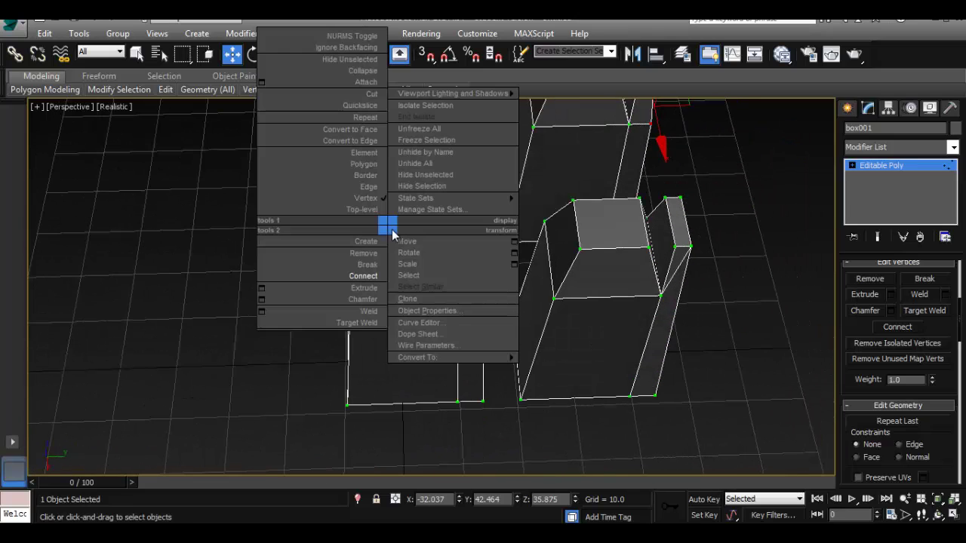
pyautogui.click(370, 186)
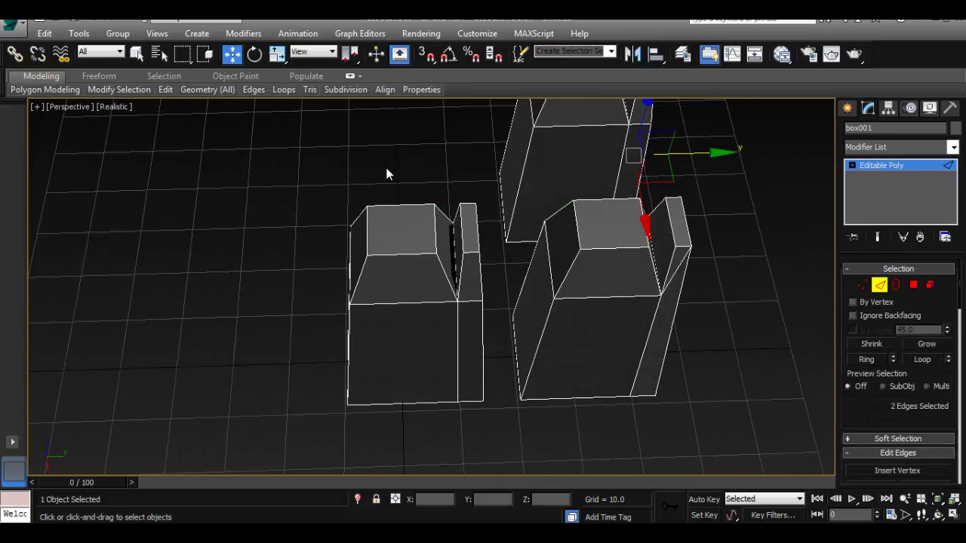
pyautogui.doubleClick(417, 404)
# - Connect the selected edge ring to add a vertical edge loop through the middle of the wide part, then deselect it
pyautogui.rightClick(419, 250)
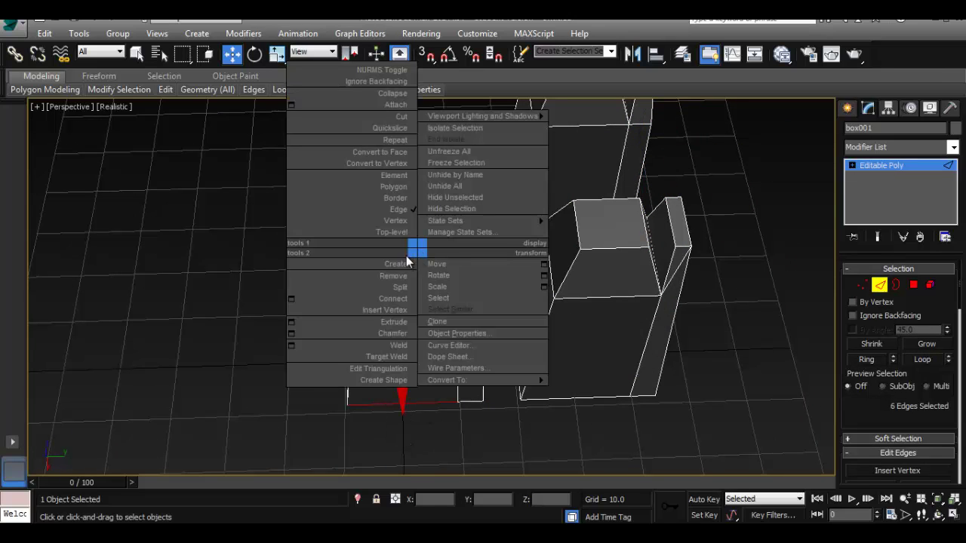
pyautogui.click(392, 299)
pyautogui.keyDown('alt'); pyautogui.moveTo(455, 322); pyautogui.dragTo(462, 298, button='middle'); pyautogui.keyUp('alt')
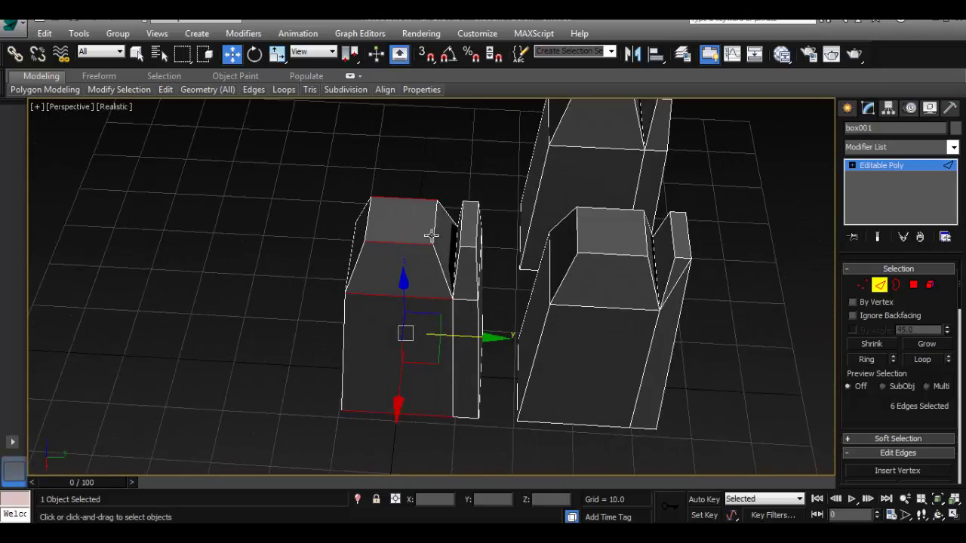
pyautogui.rightClick(436, 231)
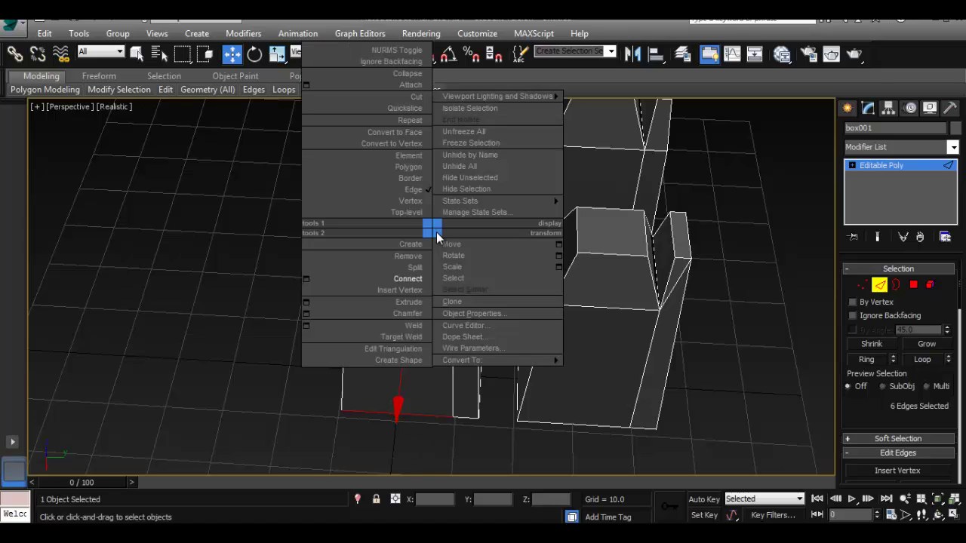
pyautogui.click(339, 280)
pyautogui.keyDown('alt'); pyautogui.moveTo(414, 276); pyautogui.dragTo(443, 338, button='middle'); pyautogui.keyUp('alt')
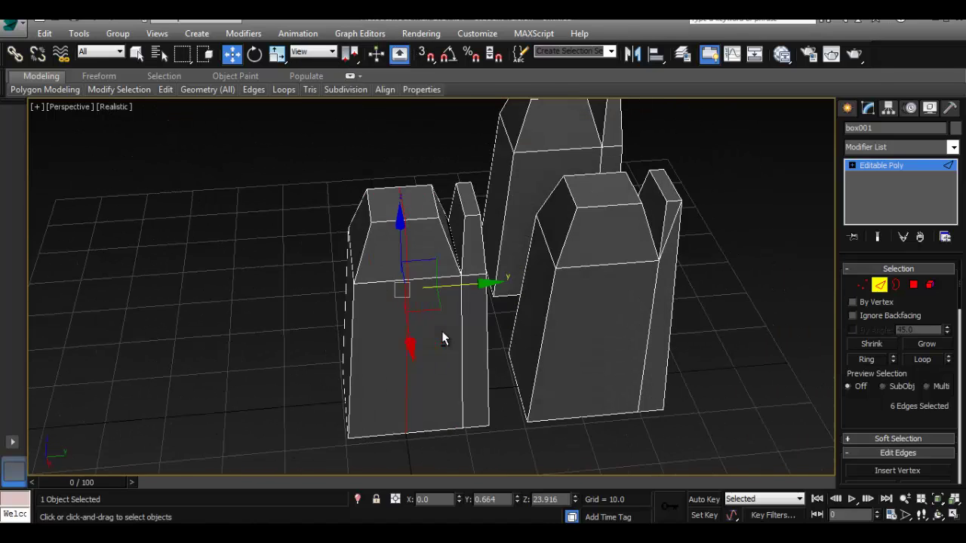
pyautogui.click(312, 168)
pyautogui.keyDown('alt'); pyautogui.moveTo(312, 168); pyautogui.dragTo(501, 280, button='middle'); pyautogui.keyUp('alt')
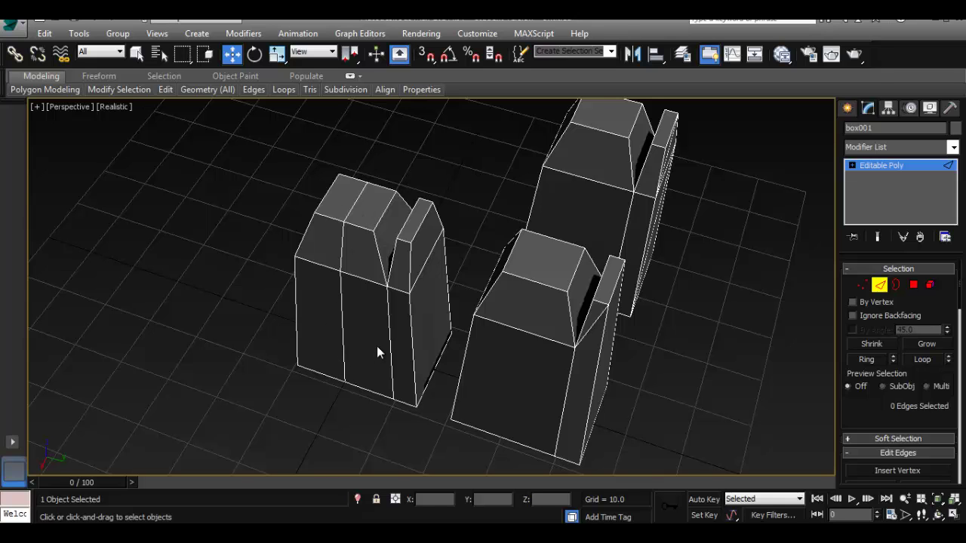
# - Use SwiftLoop on the original box to insert a vertical loop beside the middle one and a horizontal loop just below the shoulder
pyautogui.keyDown('alt'); pyautogui.moveTo(385, 340); pyautogui.dragTo(372, 232, button='middle'); pyautogui.keyUp('alt')
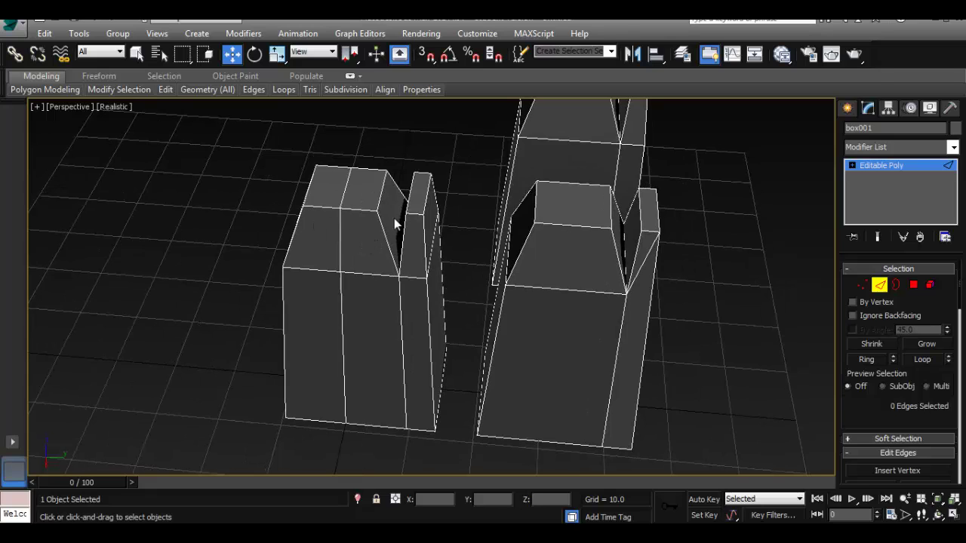
pyautogui.moveTo(960, 300); pyautogui.dragTo(963, 241)
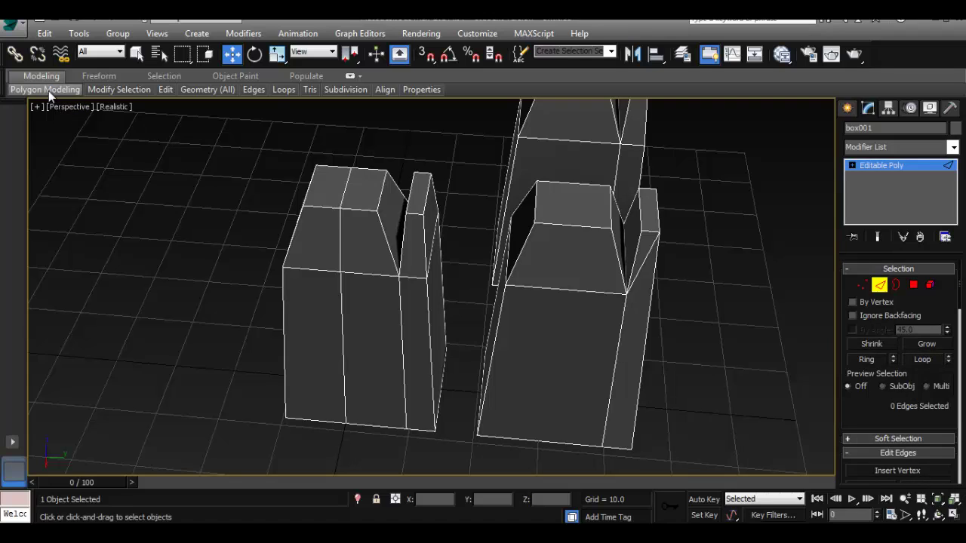
pyautogui.moveTo(46, 86)
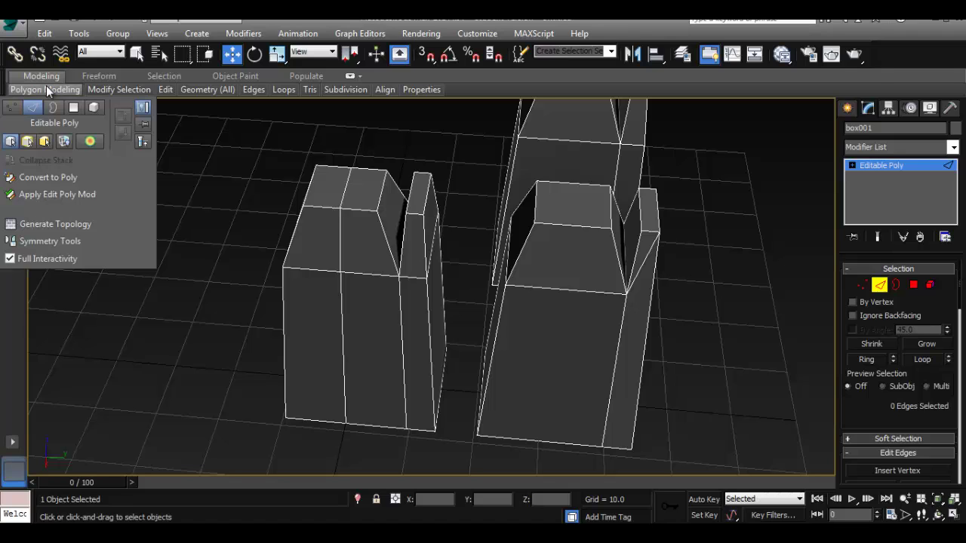
pyautogui.moveTo(163, 90)
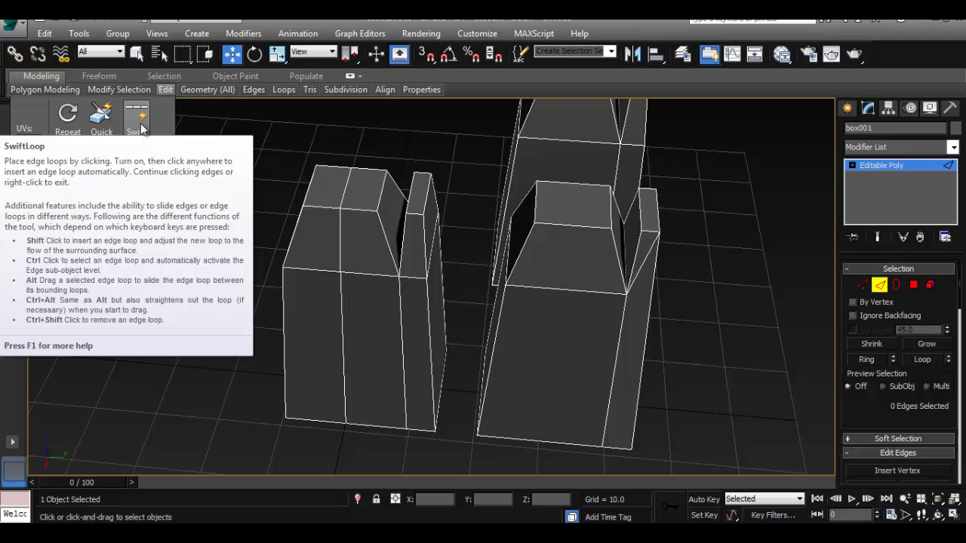
pyautogui.click(140, 128)
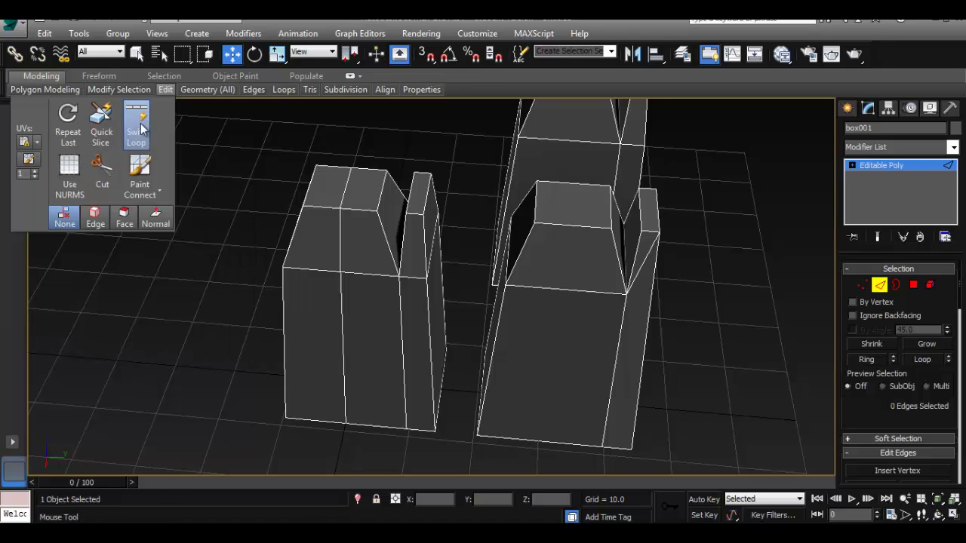
pyautogui.click(330, 209)
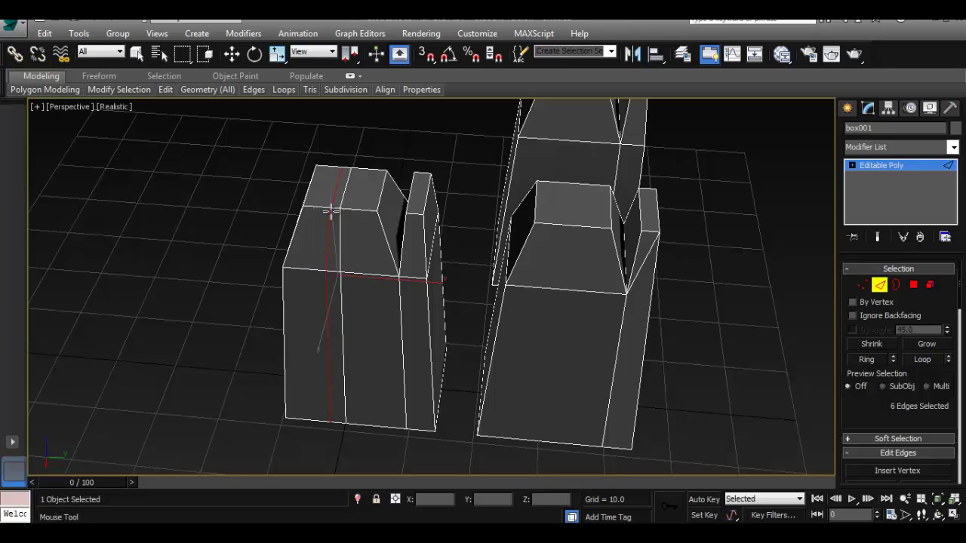
pyautogui.click(336, 287)
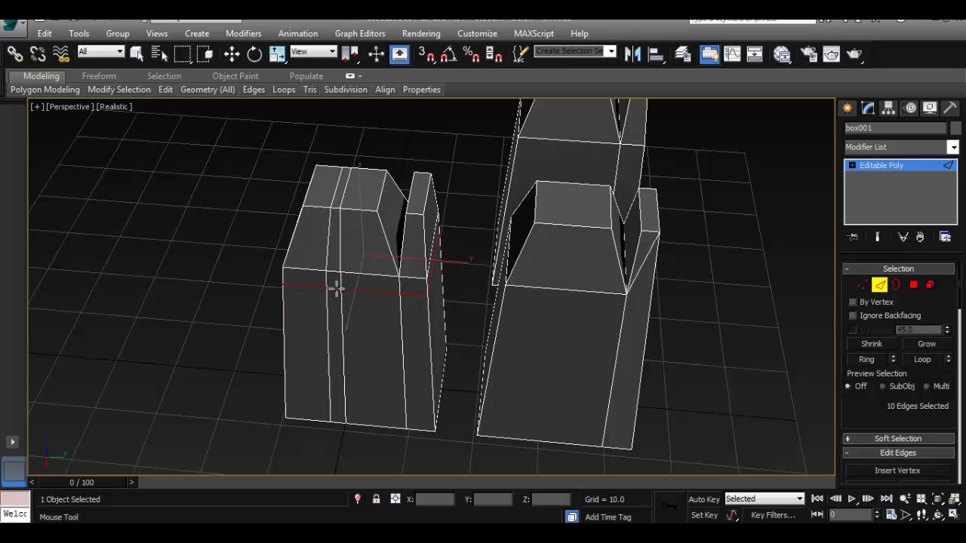
# - Insert one more horizontal SwiftLoop edge loop around the original box, midway down its wide part, and return to the Move tool
pyautogui.click(344, 332)
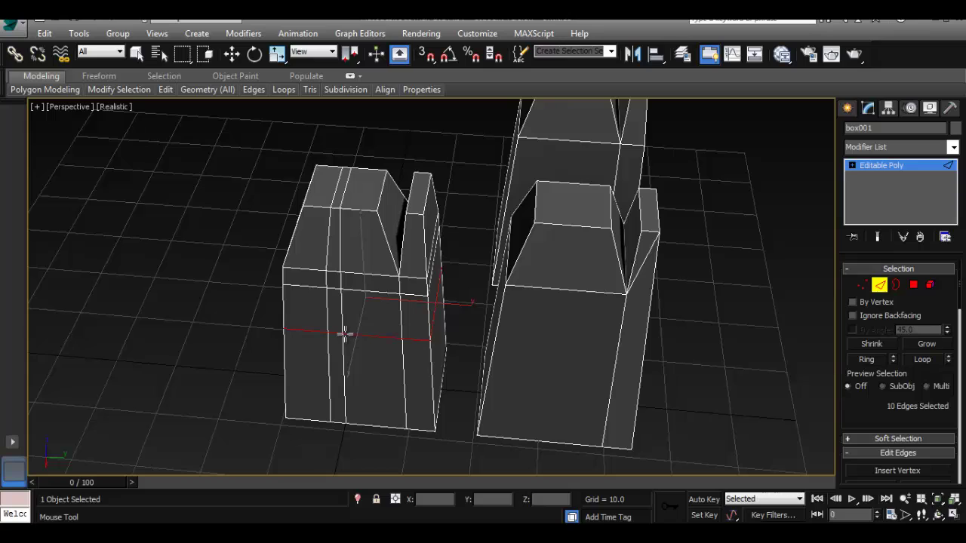
pyautogui.press('w')
pyautogui.keyDown('alt'); pyautogui.moveTo(479, 377); pyautogui.dragTo(357, 252, button='middle'); pyautogui.keyUp('alt')
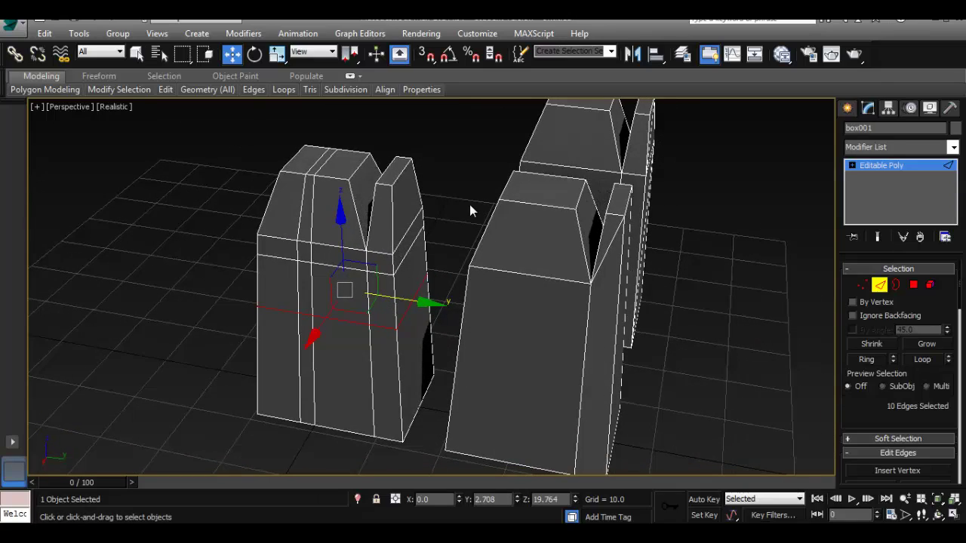
# - Switch to the Polygon level and delete the sloped polygon above the shoulder on the end of the original box
pyautogui.keyDown('alt'); pyautogui.moveTo(469, 211); pyautogui.dragTo(402, 241, button='middle'); pyautogui.keyUp('alt')
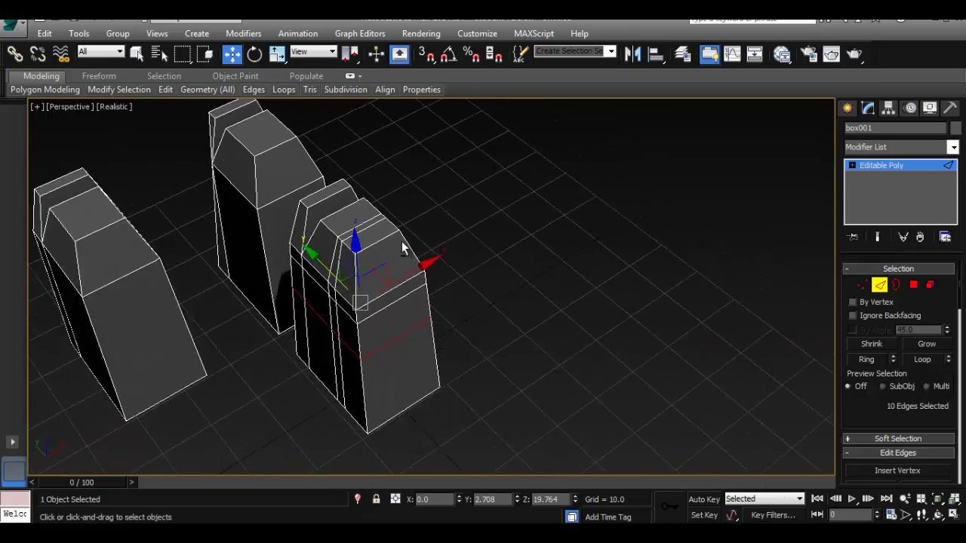
pyautogui.scroll(5, 366, 194)
pyautogui.rightClick(393, 194)
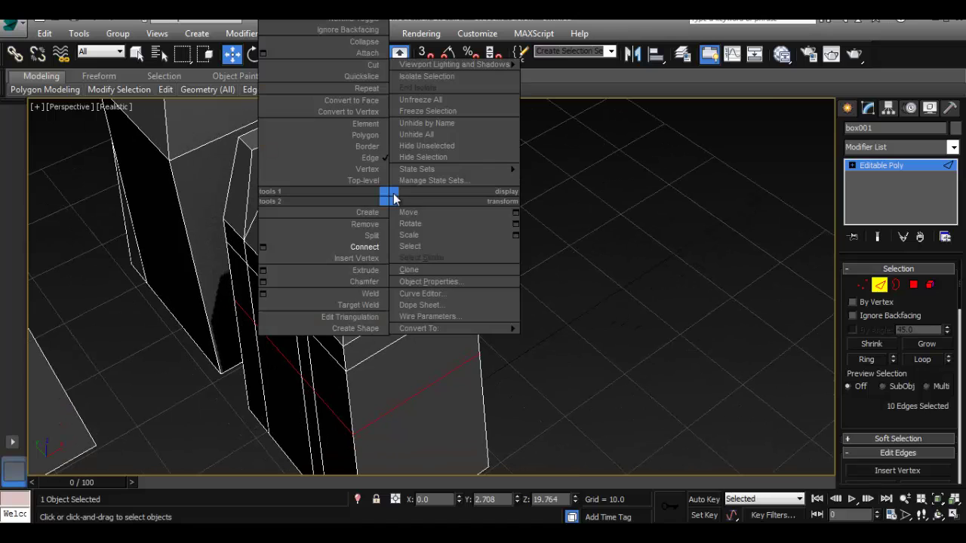
pyautogui.click(365, 135)
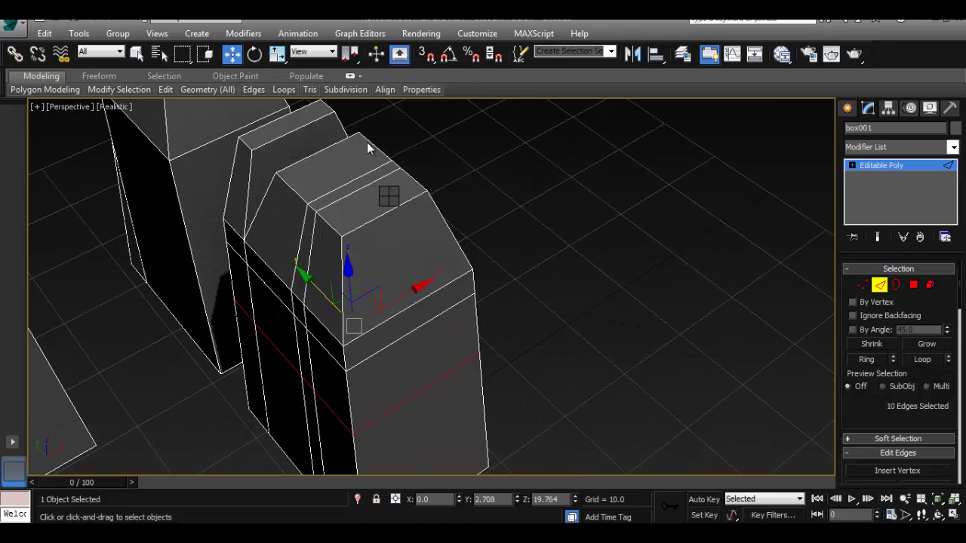
pyautogui.click(406, 236)
pyautogui.press('Delete')
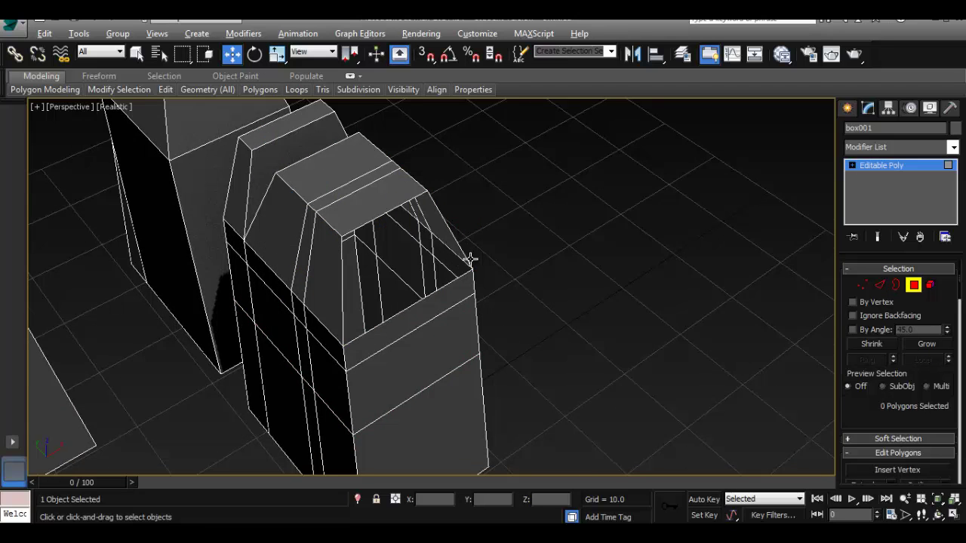
# - Switch to the Edge level and select the outer sloped edge bordering the hole left by the deleted polygon
pyautogui.keyDown('alt'); pyautogui.moveTo(468, 258); pyautogui.dragTo(433, 217, button='middle'); pyautogui.keyUp('alt')
pyautogui.rightClick(433, 216)
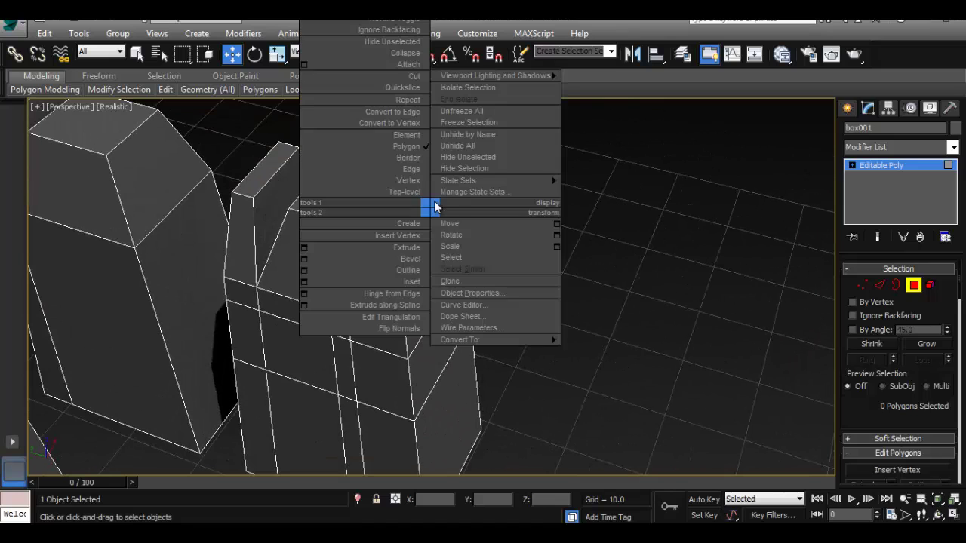
pyautogui.click(411, 169)
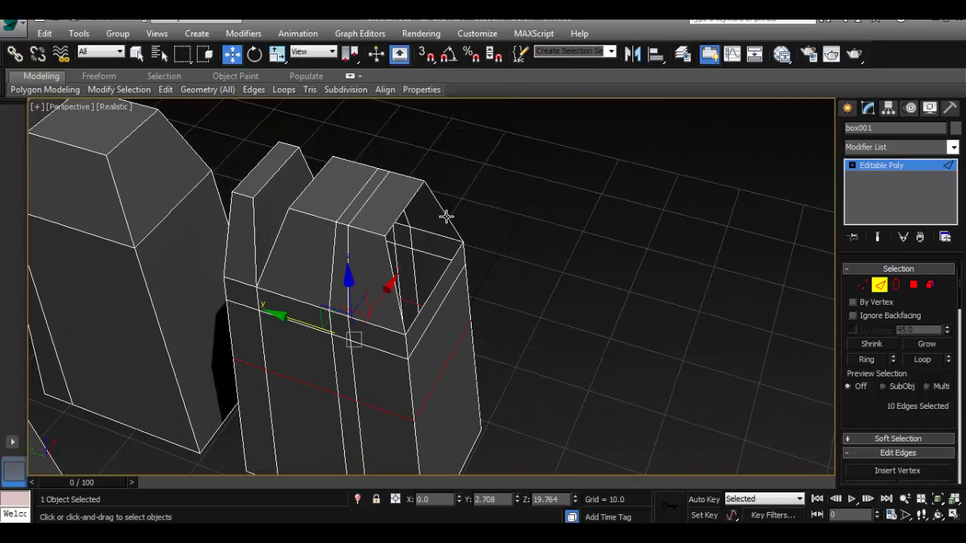
pyautogui.click(442, 205)
pyautogui.keyDown('alt'); pyautogui.moveTo(442, 206); pyautogui.dragTo(473, 262, button='middle'); pyautogui.keyUp('alt')
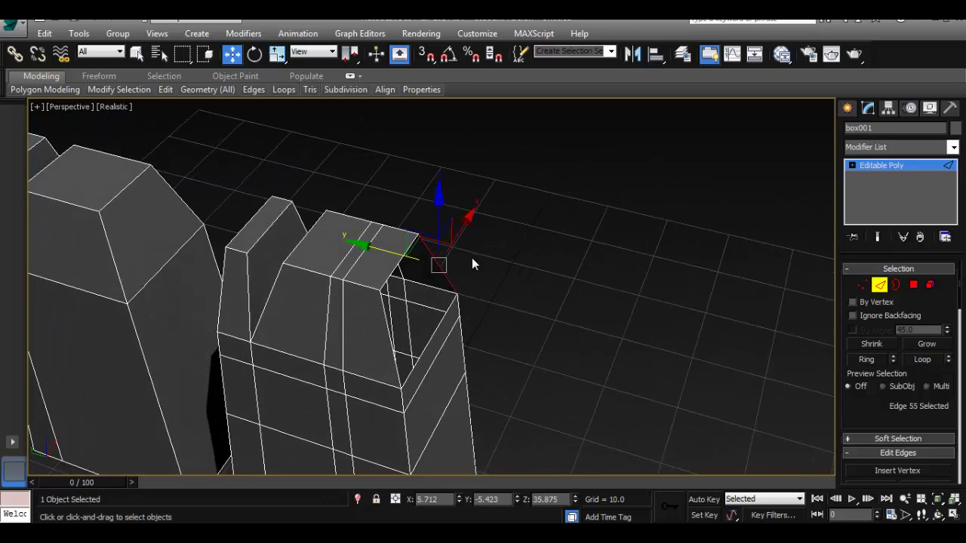
pyautogui.scroll(-5, 962, 298)
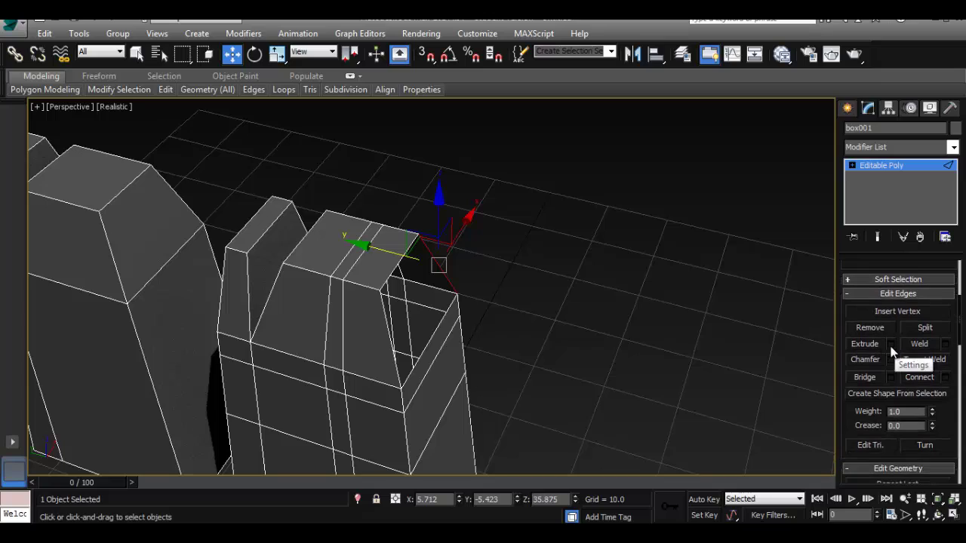
pyautogui.click(891, 344)
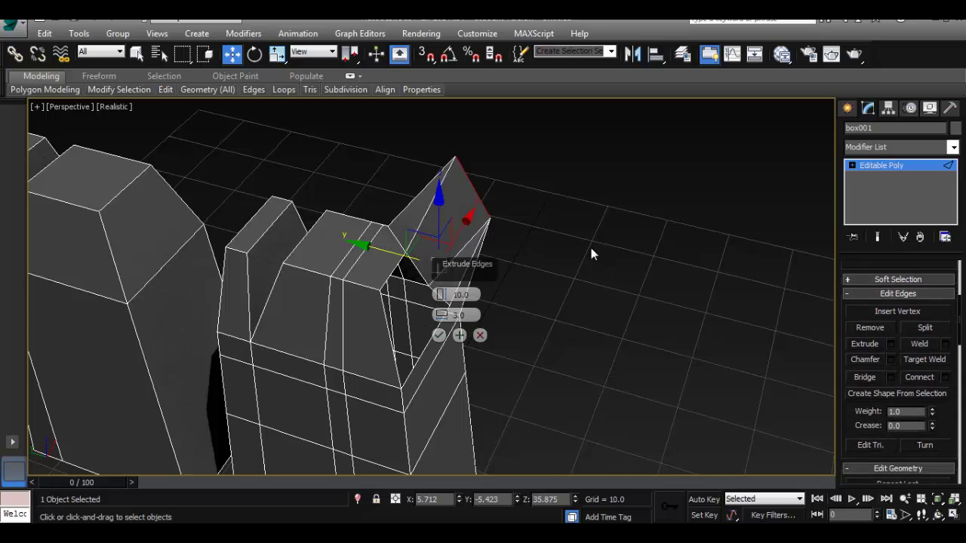
pyautogui.keyDown('alt'); pyautogui.moveTo(590, 247); pyautogui.dragTo(476, 317, button='middle'); pyautogui.keyUp('alt')
pyautogui.click(481, 336)
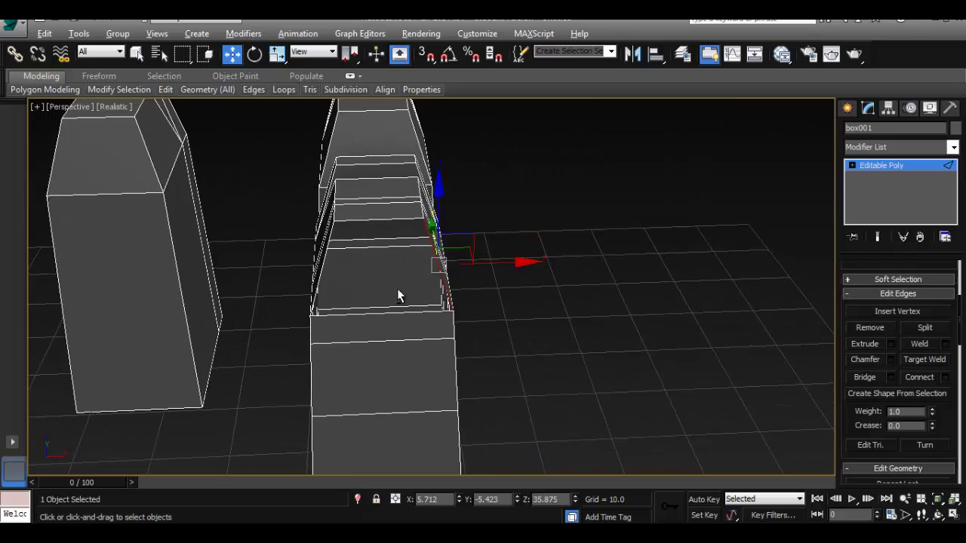
# - Pull two successive copies of the selected border edge outward along the Y axis, forming two flat polygons ending at about Y -26.7
pyautogui.keyDown('alt'); pyautogui.moveTo(398, 295); pyautogui.dragTo(487, 285, button='middle'); pyautogui.keyUp('alt')
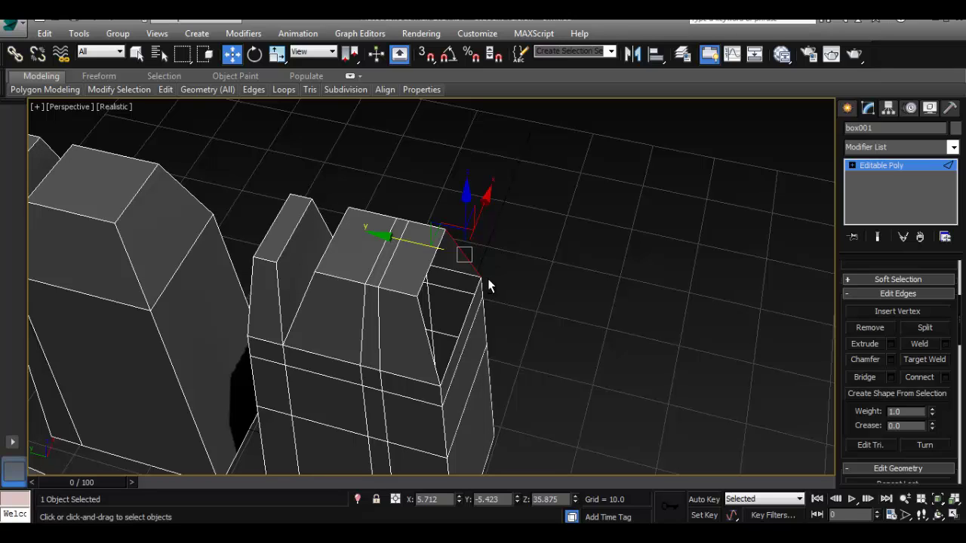
pyautogui.moveTo(493, 280)
pyautogui.keyDown('alt'); pyautogui.mouseDown(button='middle')
pyautogui.moveTo(508, 291)
pyautogui.moveTo(505, 275)
pyautogui.mouseUp(button='middle'); pyautogui.keyUp('alt')
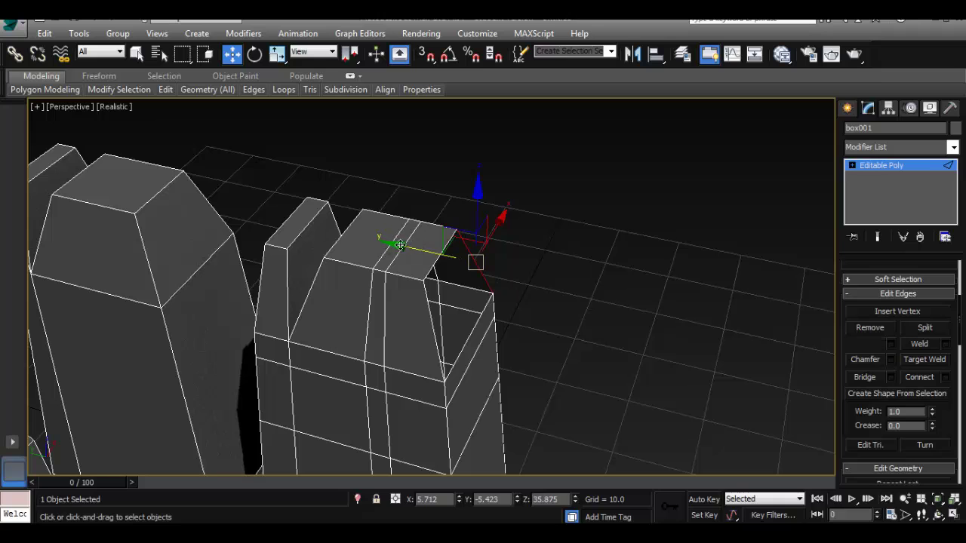
pyautogui.keyDown('shift'); pyautogui.moveTo(393, 246); pyautogui.dragTo(679, 257); pyautogui.keyUp('shift')
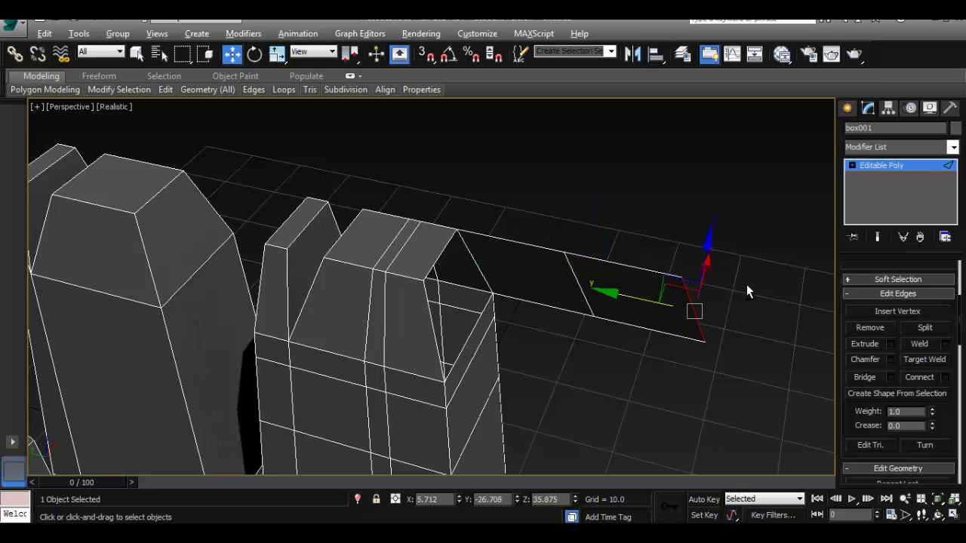
pyautogui.keyDown('alt'); pyautogui.moveTo(746, 287); pyautogui.dragTo(722, 272, button='middle'); pyautogui.keyUp('alt')
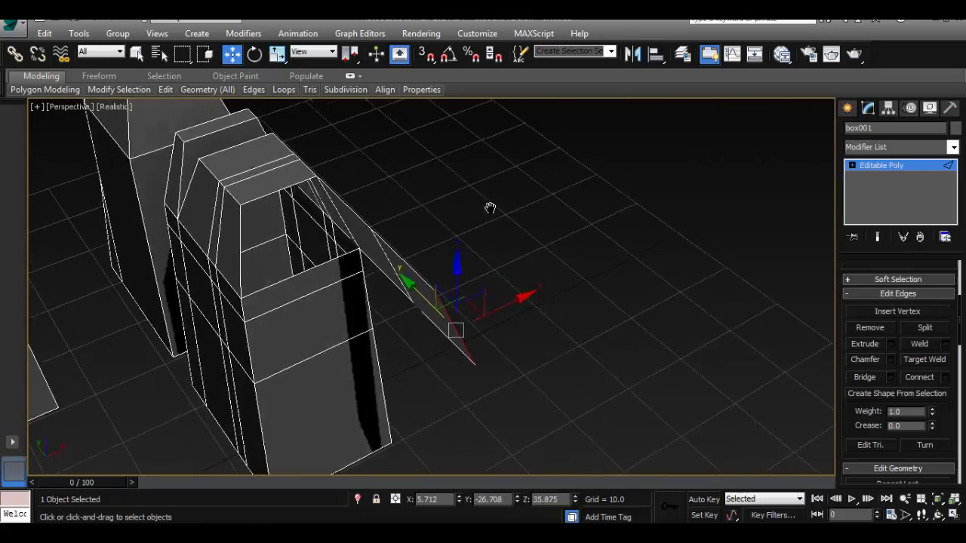
pyautogui.keyDown('alt'); pyautogui.moveTo(490, 207); pyautogui.dragTo(586, 196, button='middle'); pyautogui.keyUp('alt')
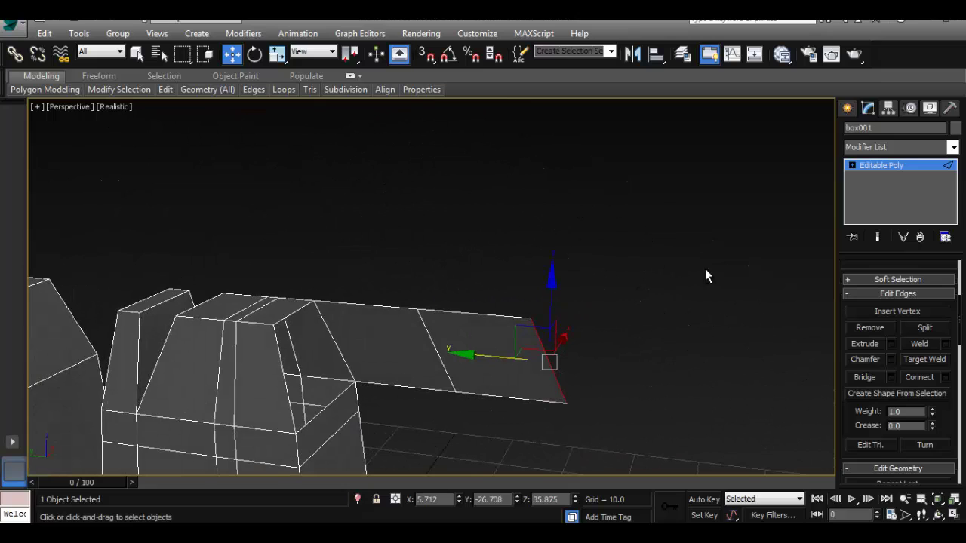
pyautogui.keyDown('alt'); pyautogui.moveTo(706, 276); pyautogui.dragTo(517, 259, button='middle'); pyautogui.keyUp('alt')
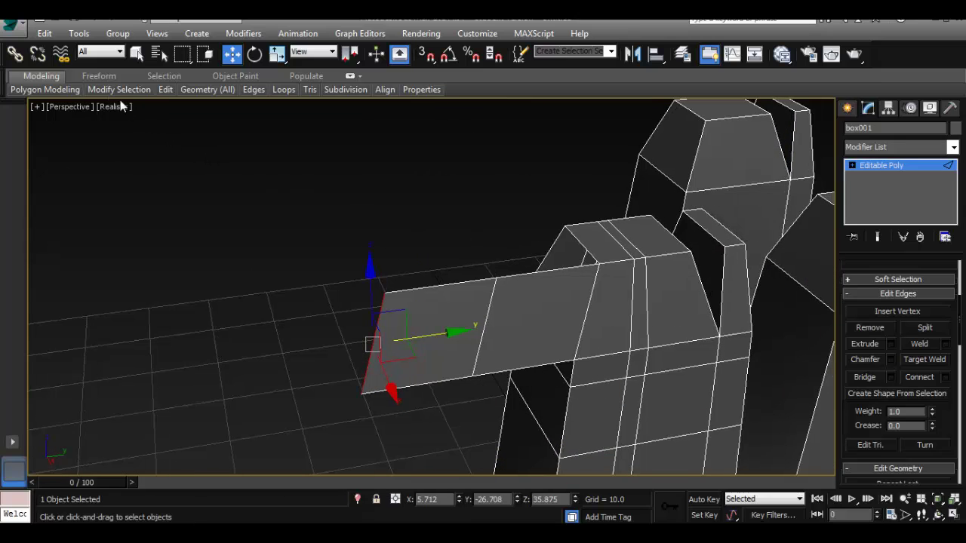
# - Review the edge-level modelling and freeform tools, and activate the Extend tool for the strip beside the hole
pyautogui.moveTo(166, 92)
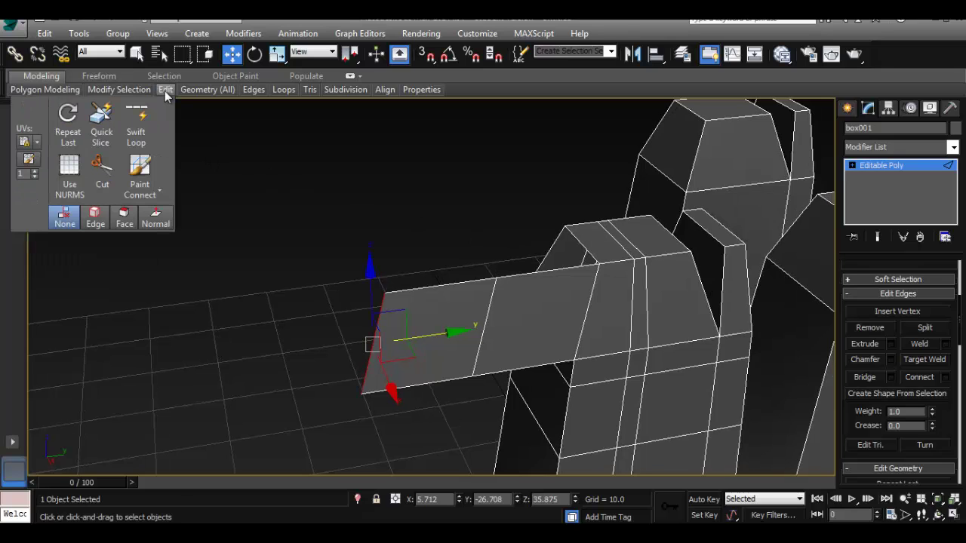
pyautogui.moveTo(196, 91)
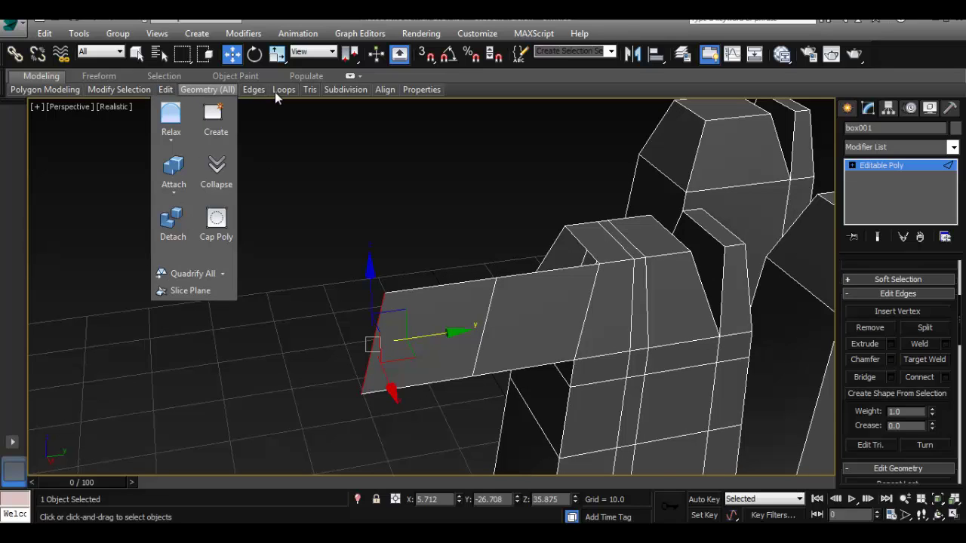
pyautogui.click(96, 76)
pyautogui.moveTo(27, 89)
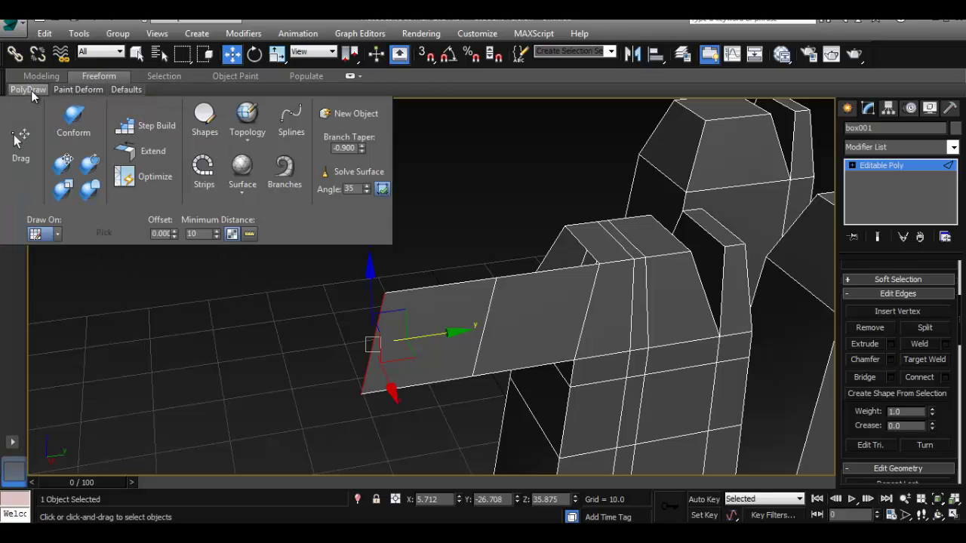
pyautogui.click(147, 153)
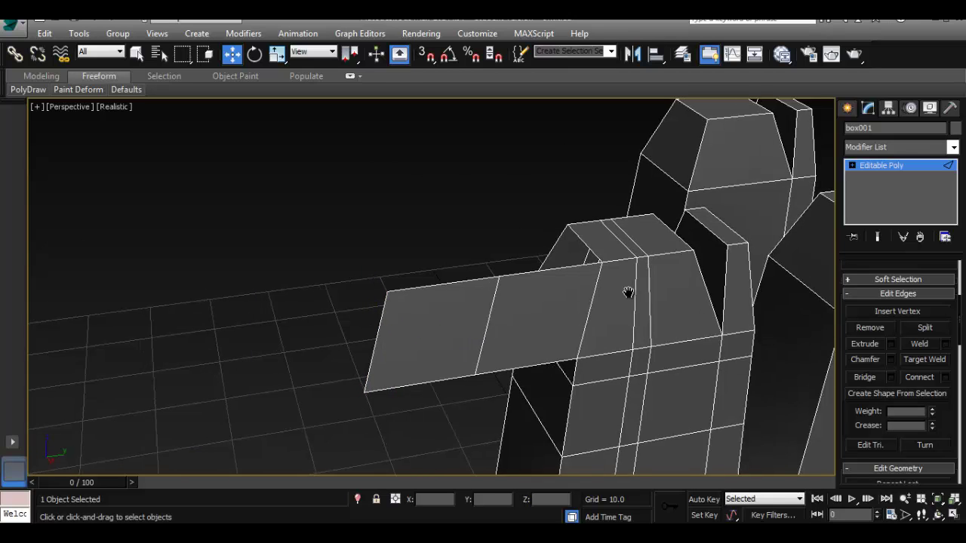
pyautogui.moveTo(628, 293); pyautogui.dragTo(443, 325, button='middle')
pyautogui.scroll(1, 431, 289)
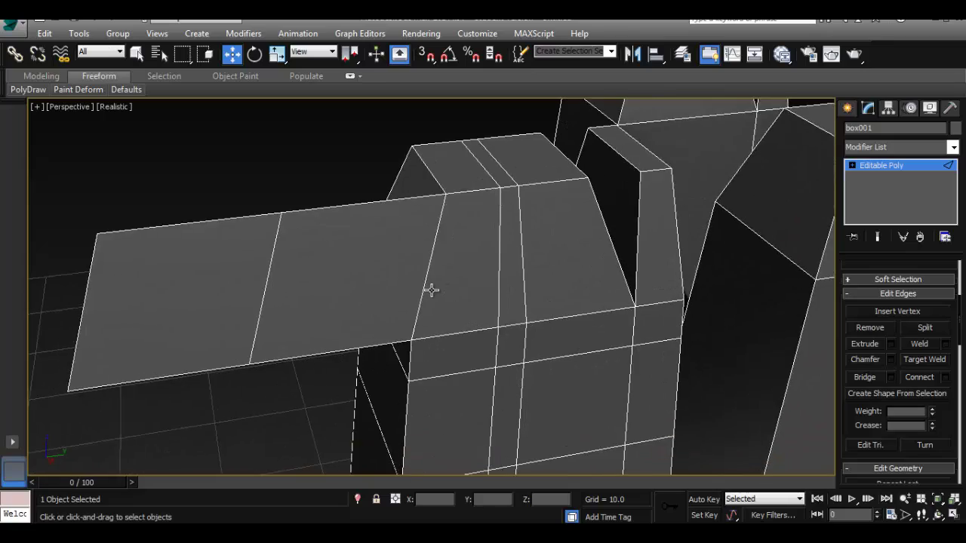
# - Leave the Edge level and return to whole-object level with all the attached boxes in view
pyautogui.scroll(-5, 572, 403)
pyautogui.moveTo(572, 403); pyautogui.dragTo(497, 319, button='middle')
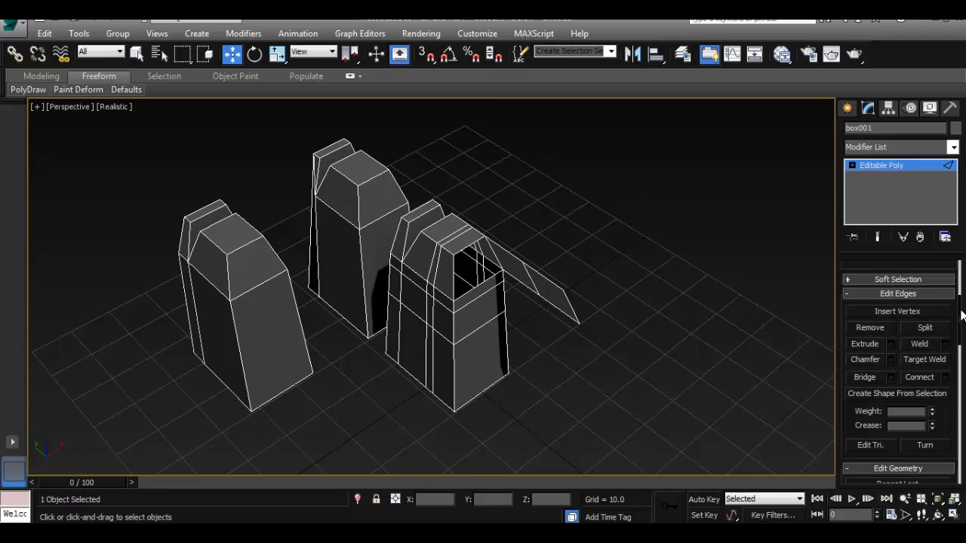
pyautogui.moveTo(961, 321); pyautogui.dragTo(962, 273)
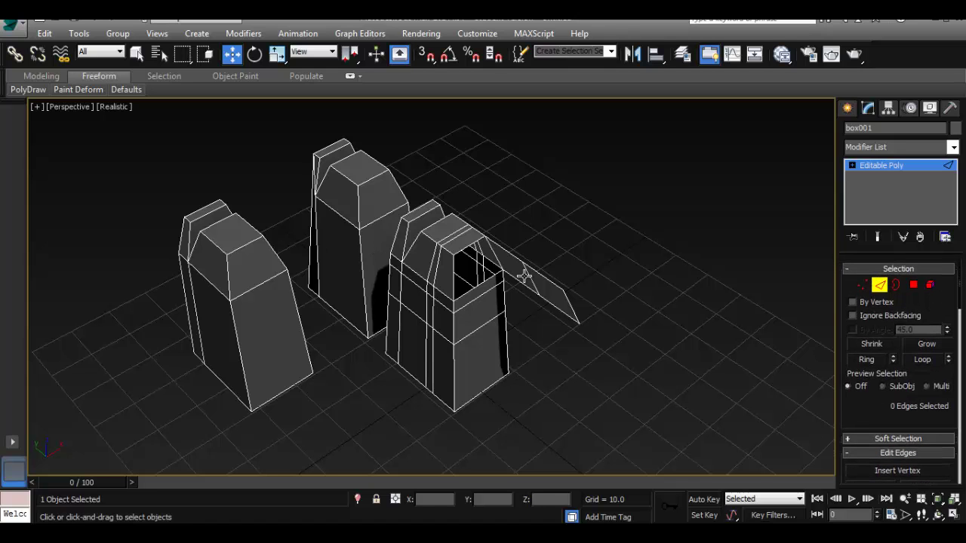
pyautogui.click(878, 166)
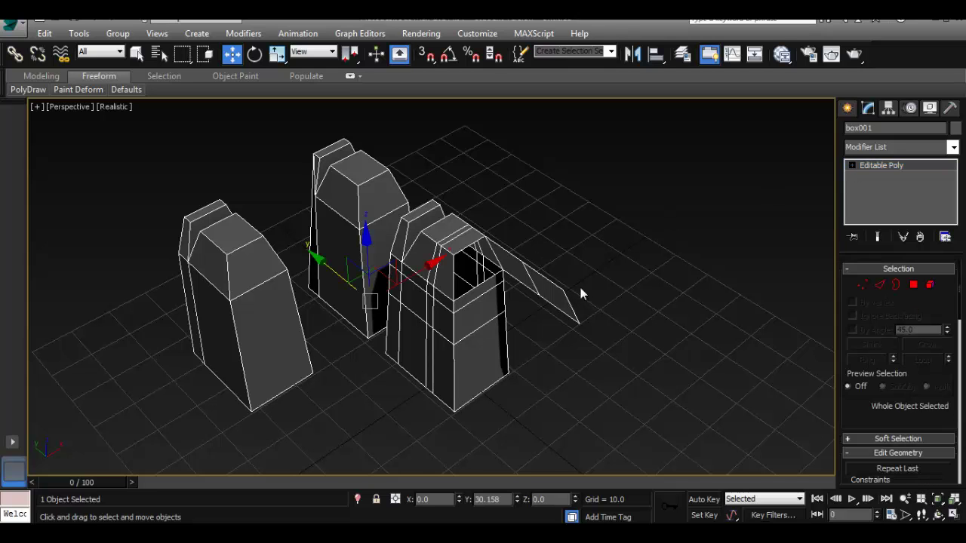
pyautogui.keyDown('alt'); pyautogui.moveTo(581, 288); pyautogui.dragTo(479, 267, button='middle'); pyautogui.keyUp('alt')
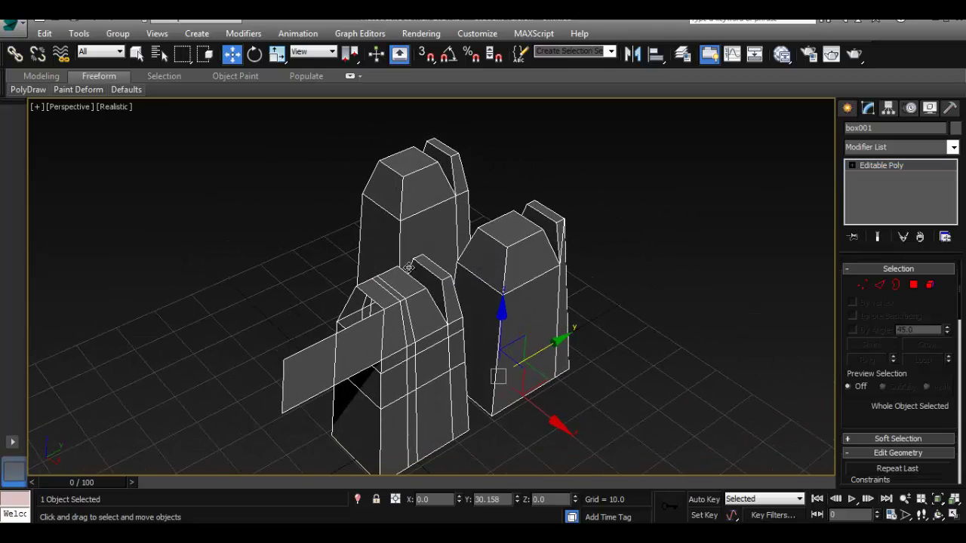
pyautogui.keyDown('alt'); pyautogui.moveTo(440, 315); pyautogui.dragTo(441, 317, button='middle'); pyautogui.keyUp('alt')
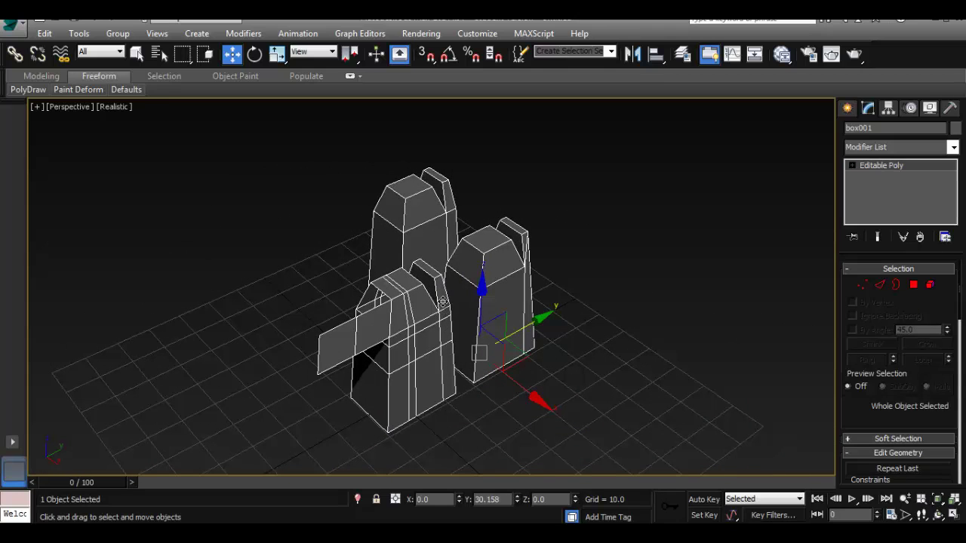
# - Examine the object-level Editable Poly parameters, from the geometry editing commands through the Subdivision Surface options
pyautogui.moveTo(34, 90)
pyautogui.scroll(-5, 960, 287)
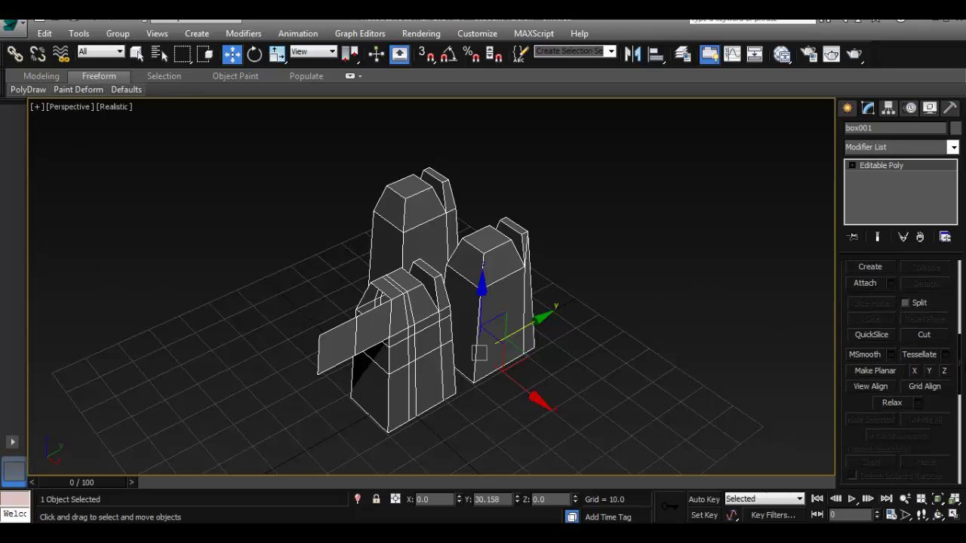
pyautogui.scroll(-8, 950, 423)
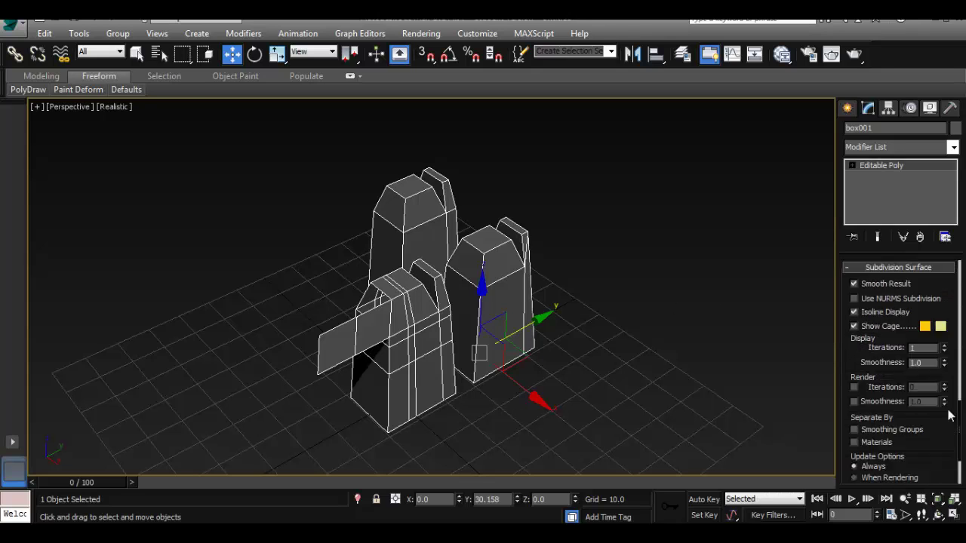
pyautogui.scroll(10, 944, 340)
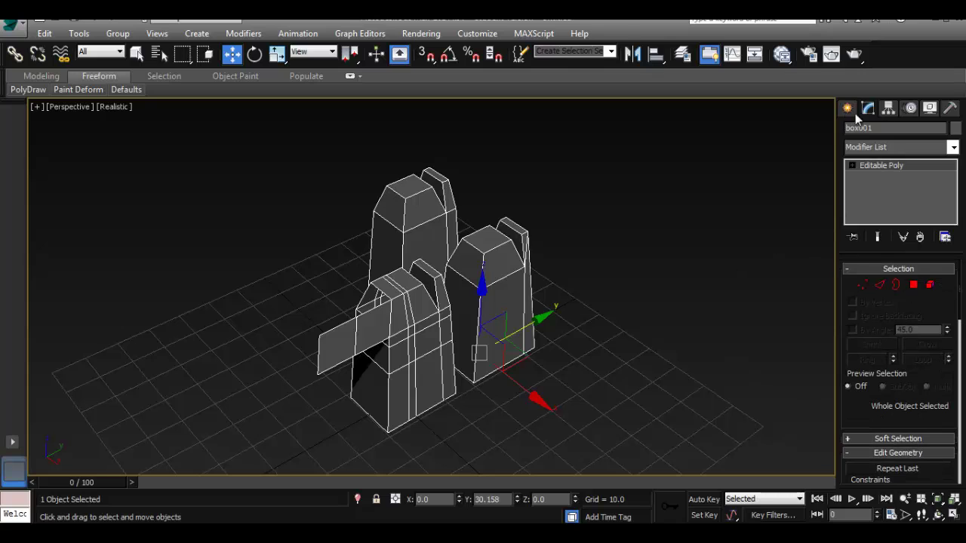
pyautogui.scroll(-8, 943, 339)
pyautogui.scroll(8, 943, 340)
pyautogui.keyDown('alt'); pyautogui.moveTo(535, 394); pyautogui.dragTo(586, 366, button='middle'); pyautogui.keyUp('alt')
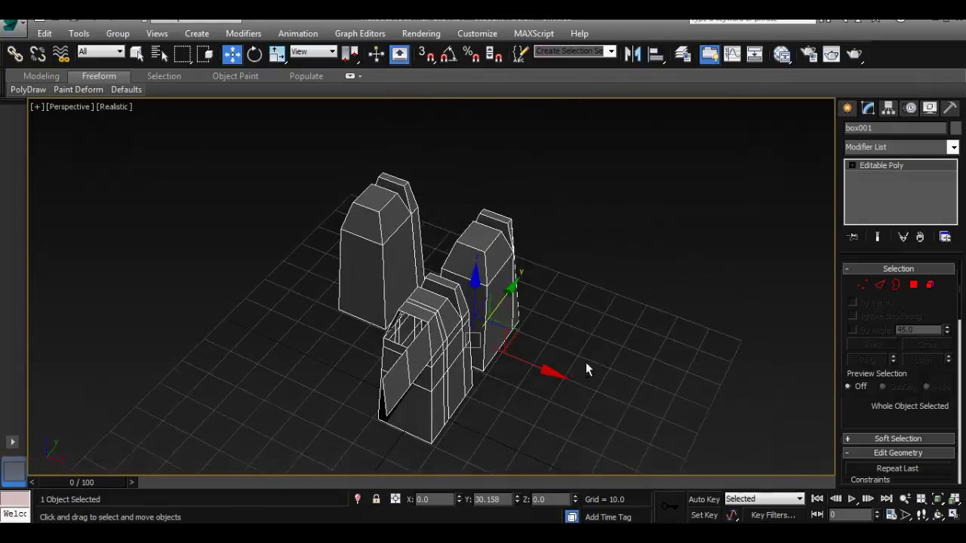